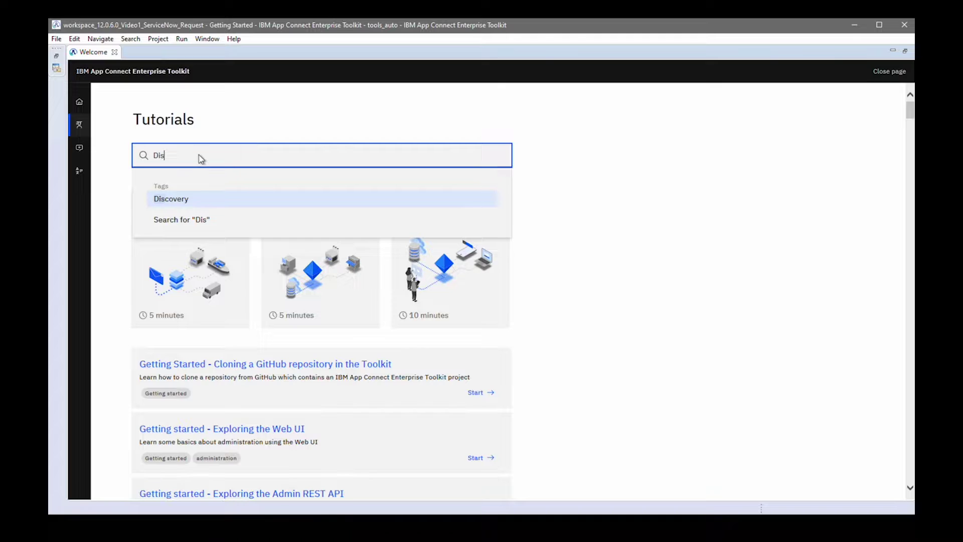
Step: Filter the tutorials by the Discovery tag and look through the Discovery Connector tutorials down to the ServiceNow Request node entry
click(194, 199)
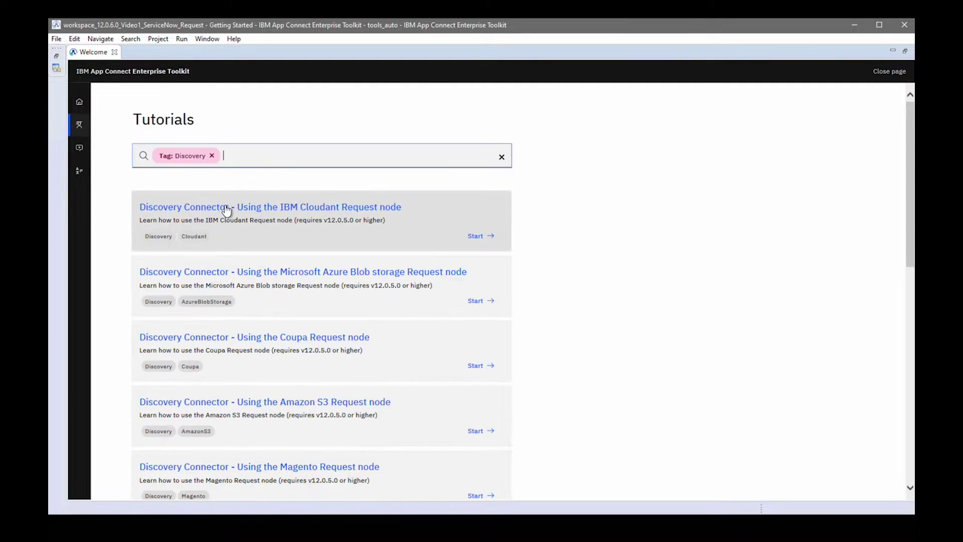
scroll(302, 372, down, 2)
scroll(303, 376, down, 3)
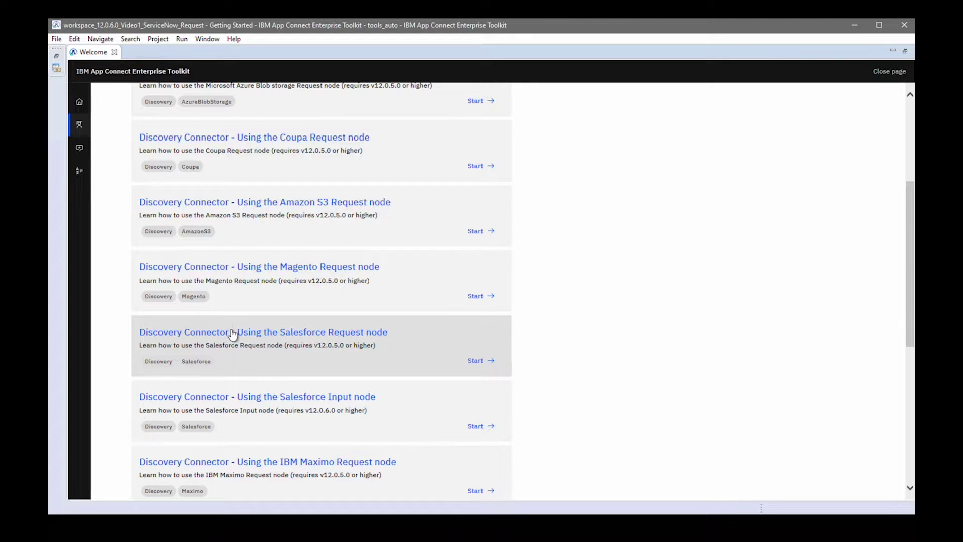
scroll(241, 348, down, 5)
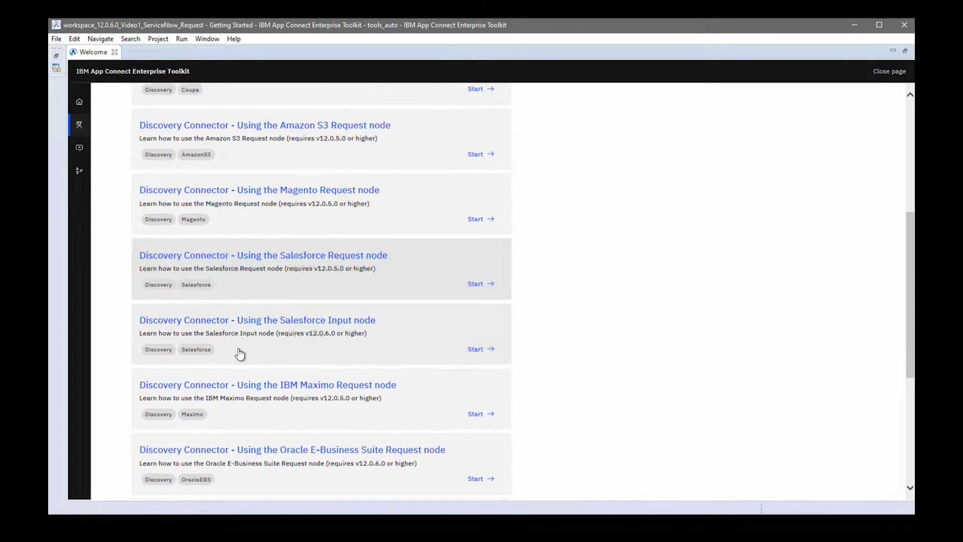
scroll(241, 382, down, 1)
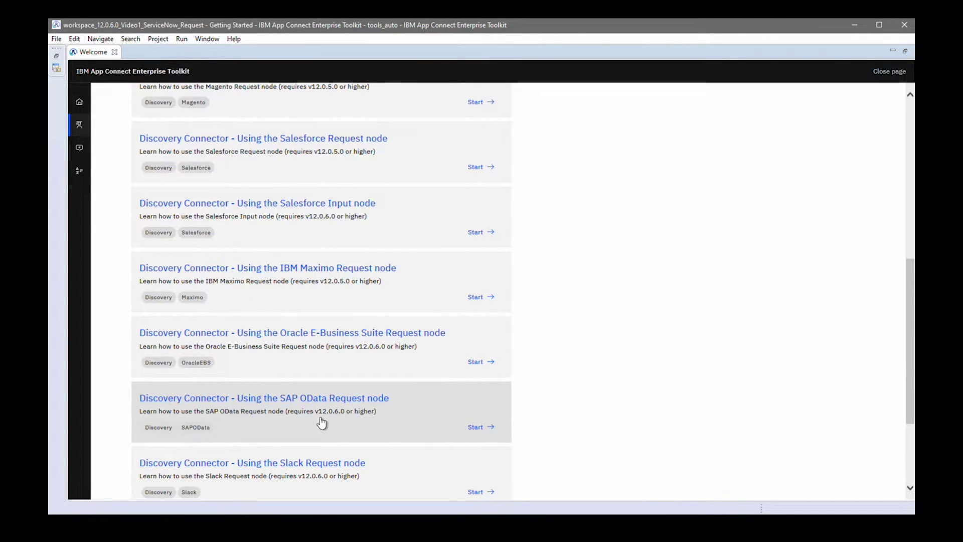
scroll(323, 423, down, 1)
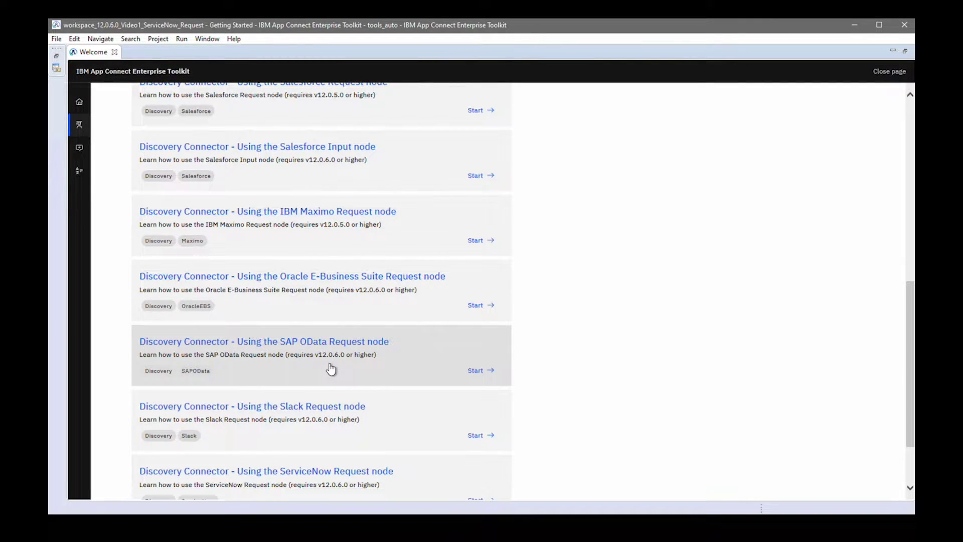
scroll(331, 370, down, 2)
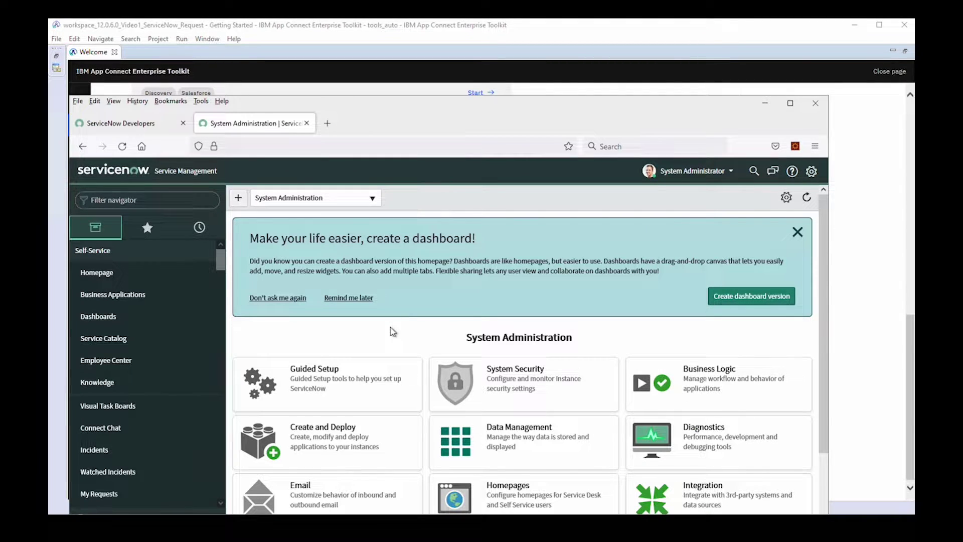
Step: Switch to ServiceNow, open the Self-Service incidents list and remove its filter conditions to show all incidents
click(104, 453)
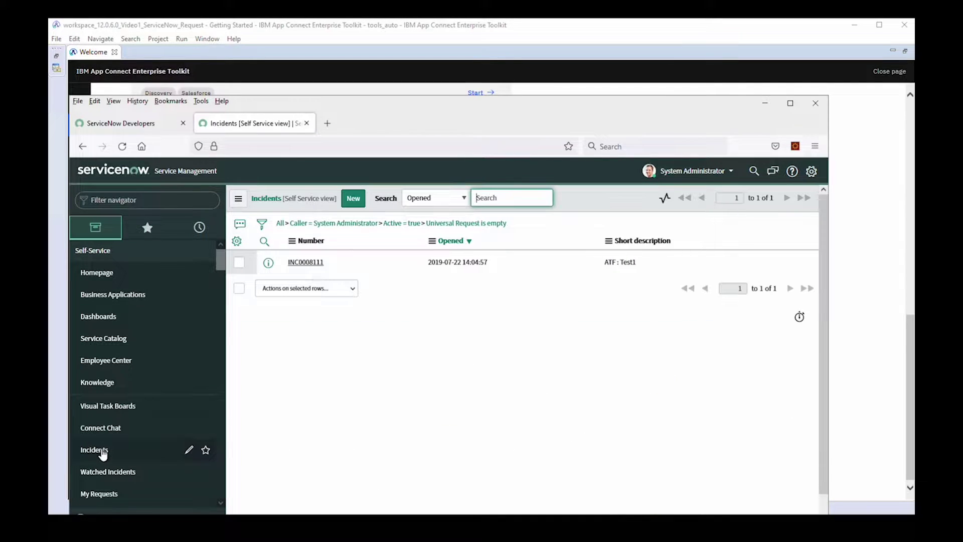
click(280, 224)
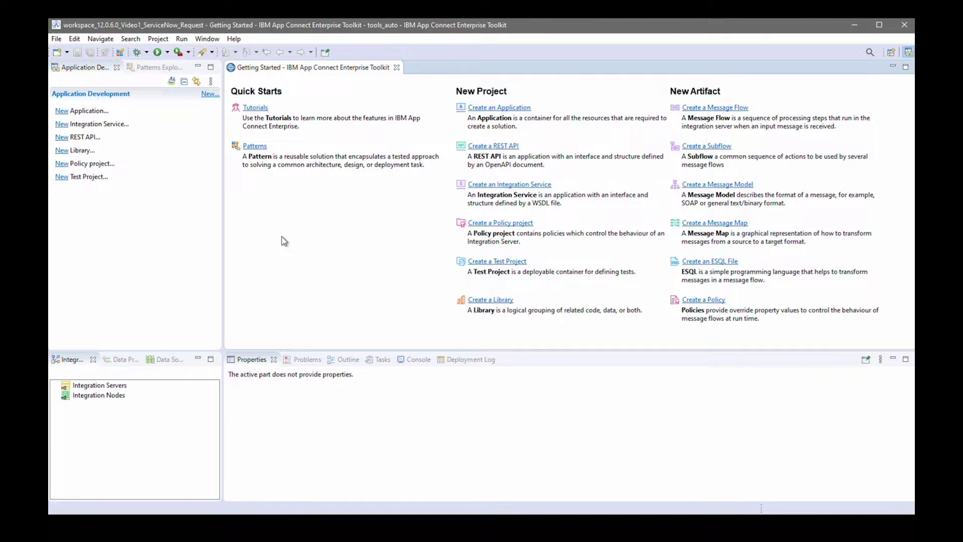
Step: Create a local integration server named TEST_SERVER with a vault key, without starting it, and expand the integration servers list
click(113, 386)
right_click(114, 389)
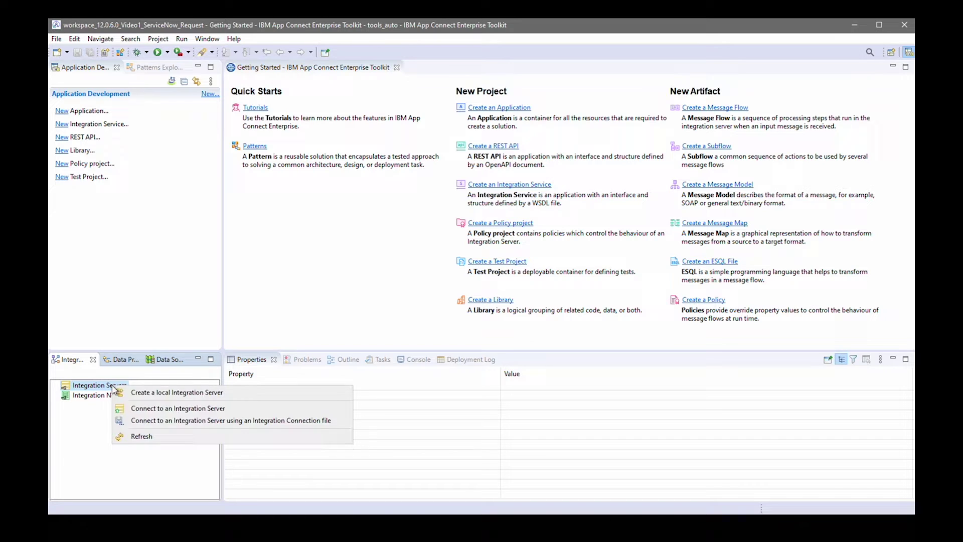
click(154, 394)
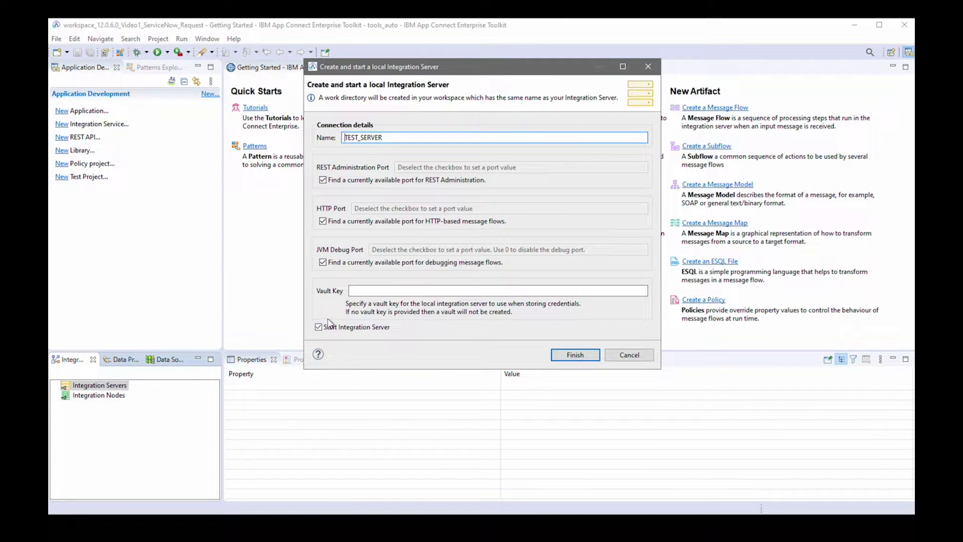
click(319, 327)
click(370, 291)
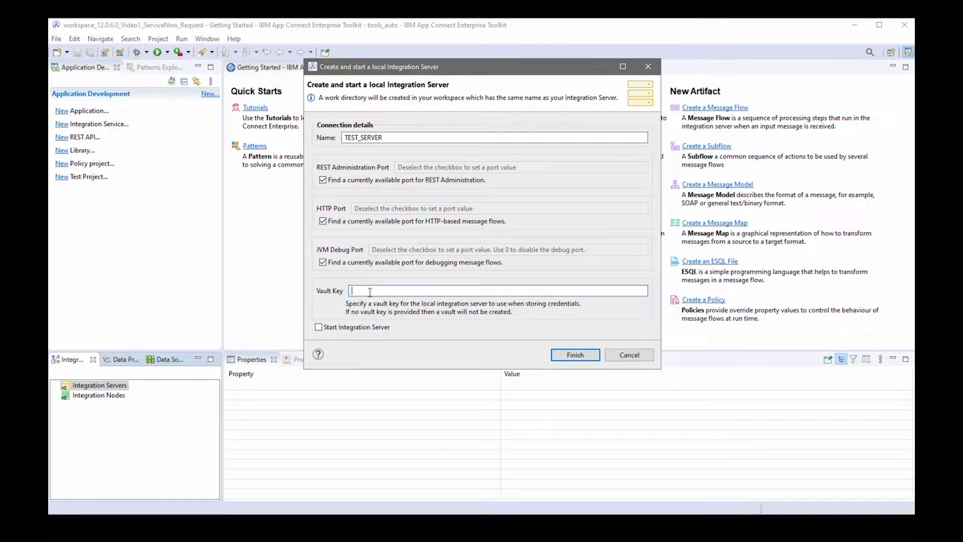
text(p)
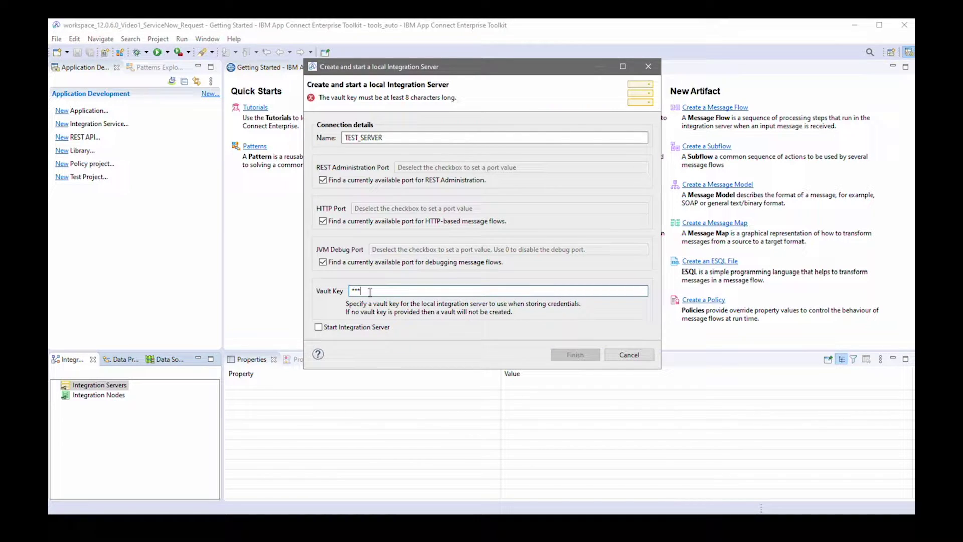
text(*********)
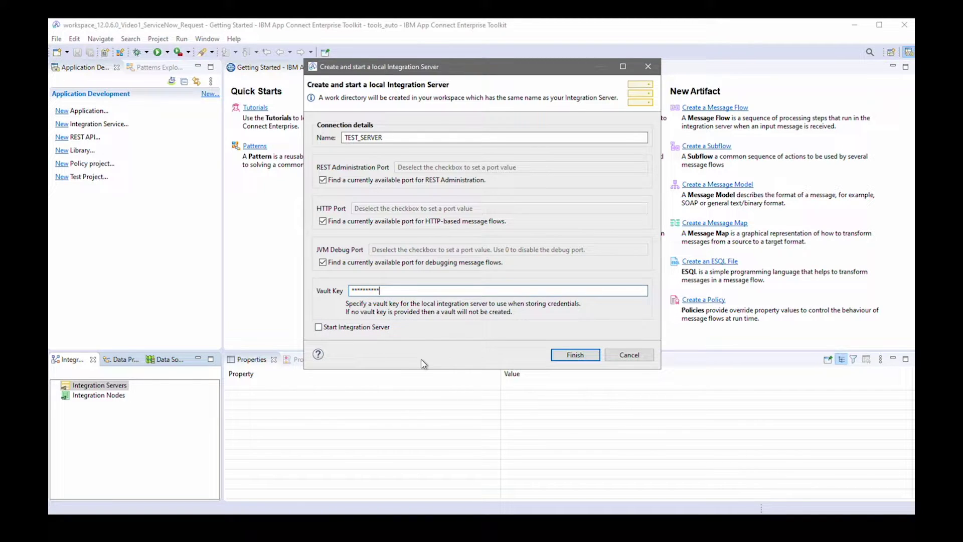
click(588, 356)
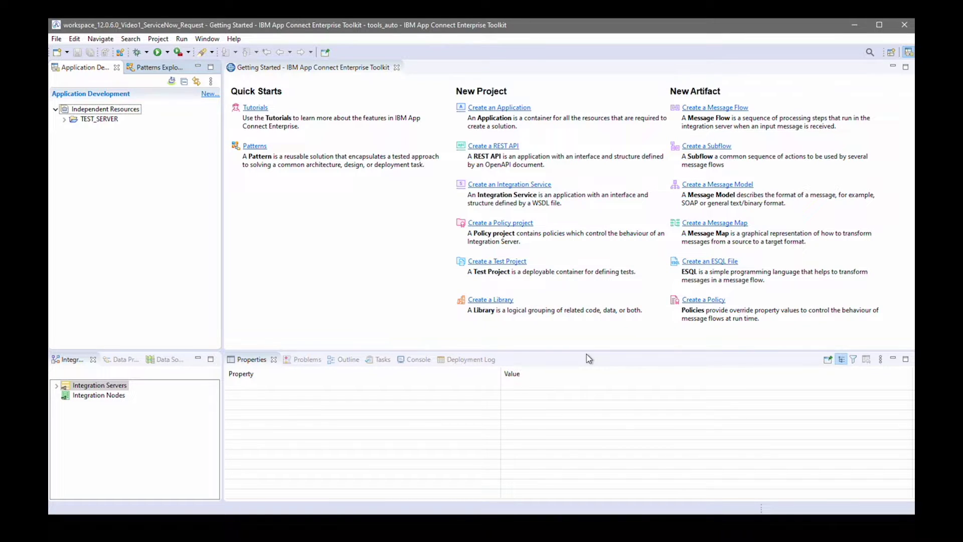
click(56, 385)
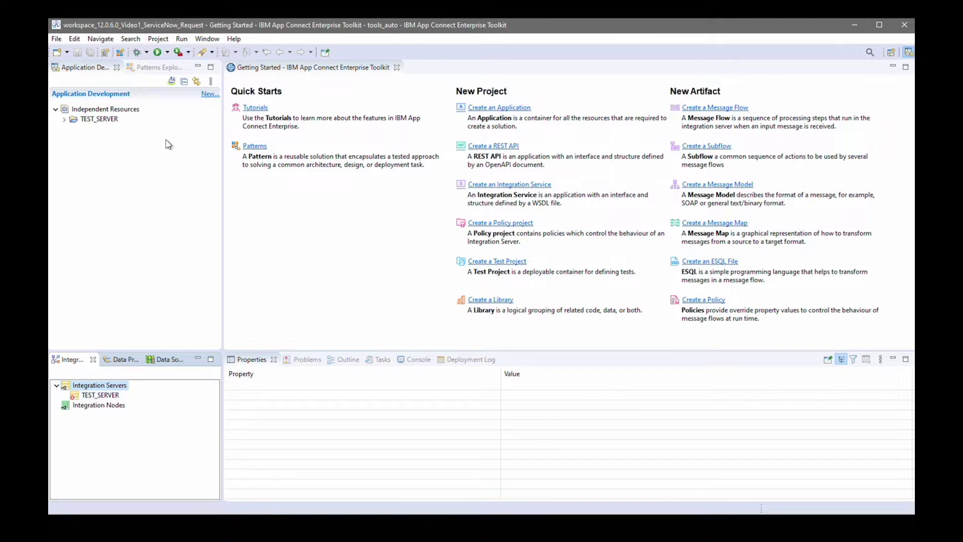
Step: Create a new application named ServiceNow_App
click(210, 95)
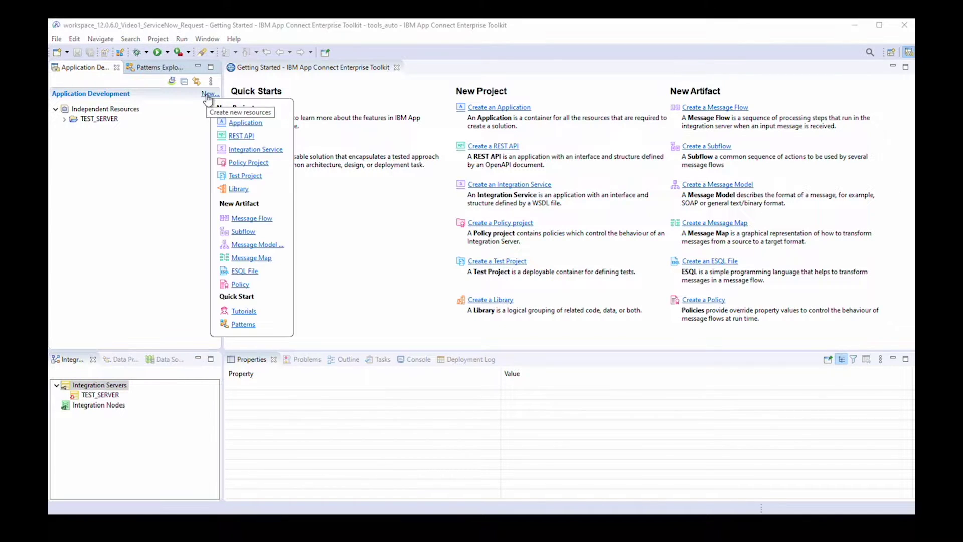
click(247, 128)
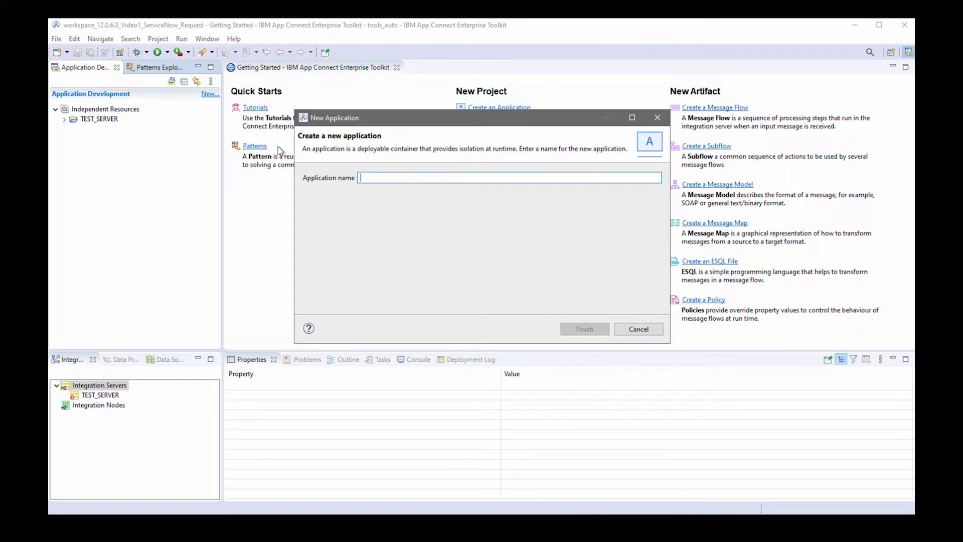
text(ServiceNow_App)
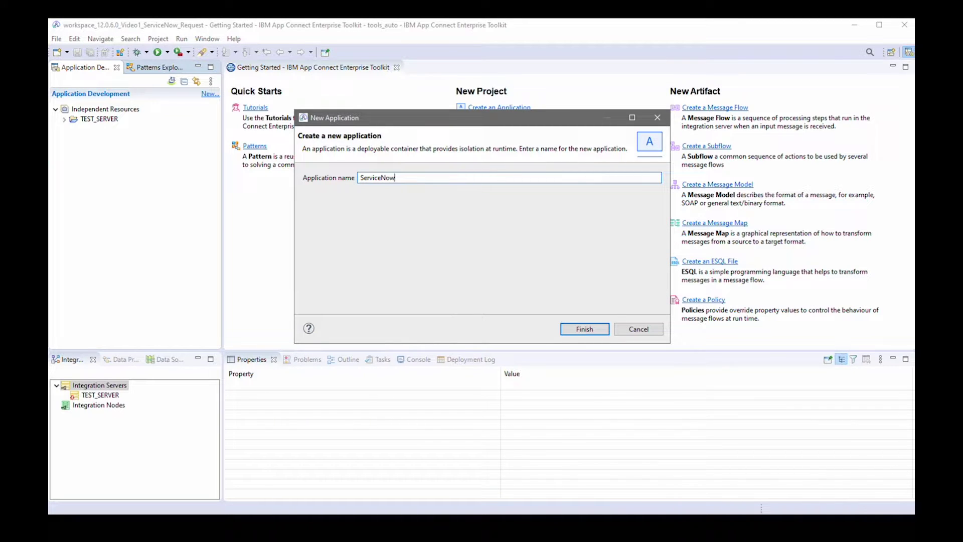
click(585, 329)
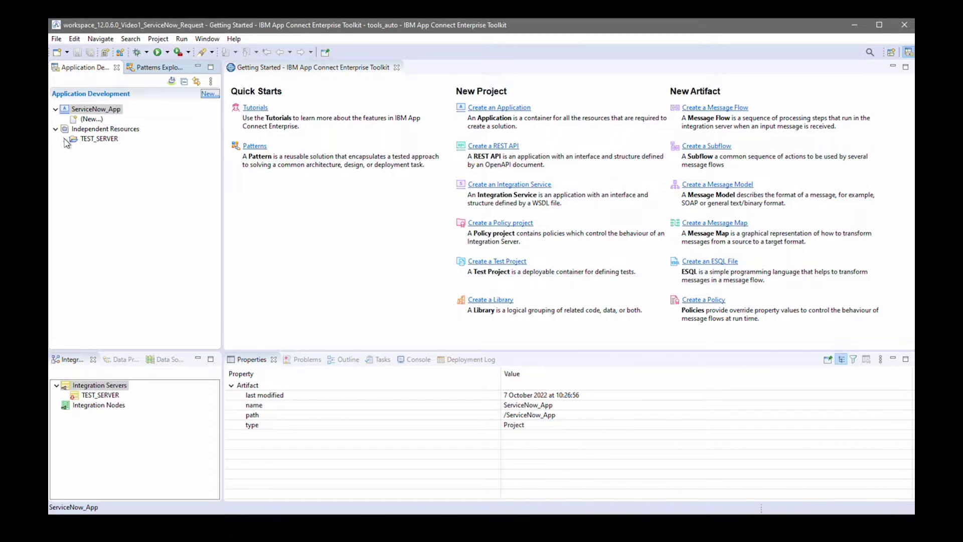
Step: Create a message flow named CreateIncident in ServiceNow_App using the default broker schema
click(92, 119)
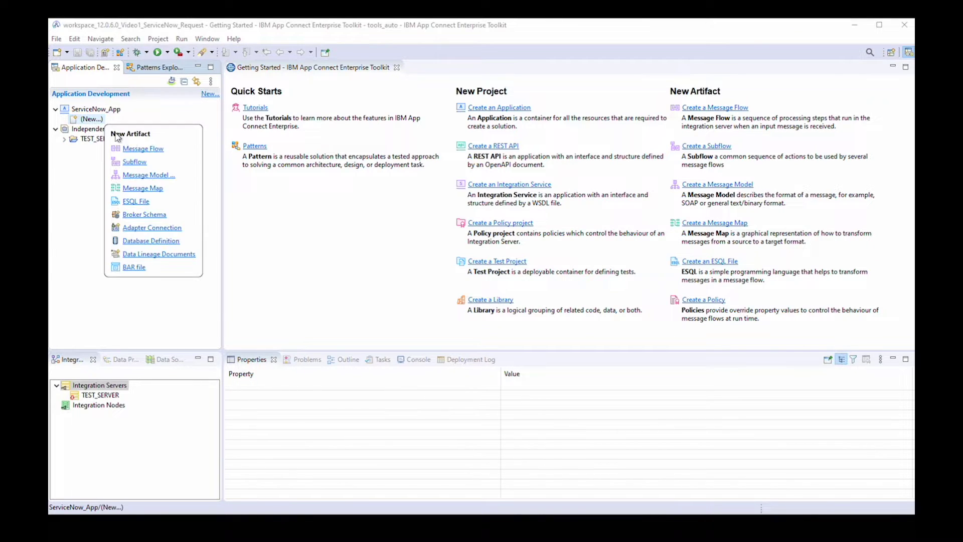
click(144, 147)
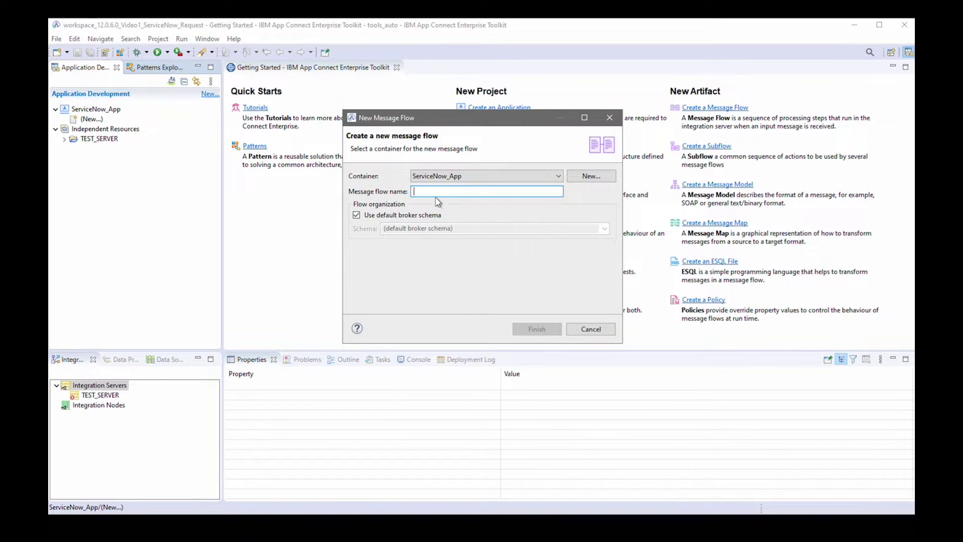
text(CreateIncident)
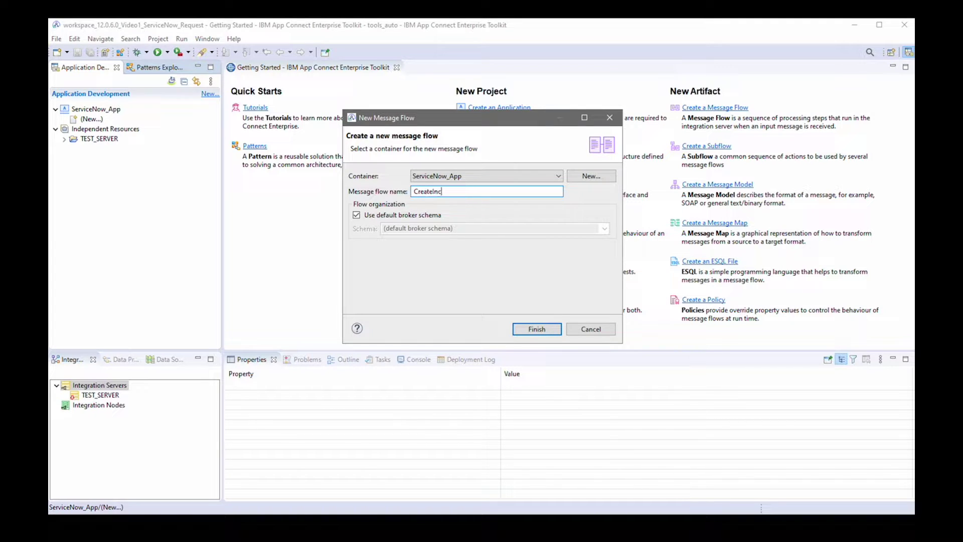
click(538, 331)
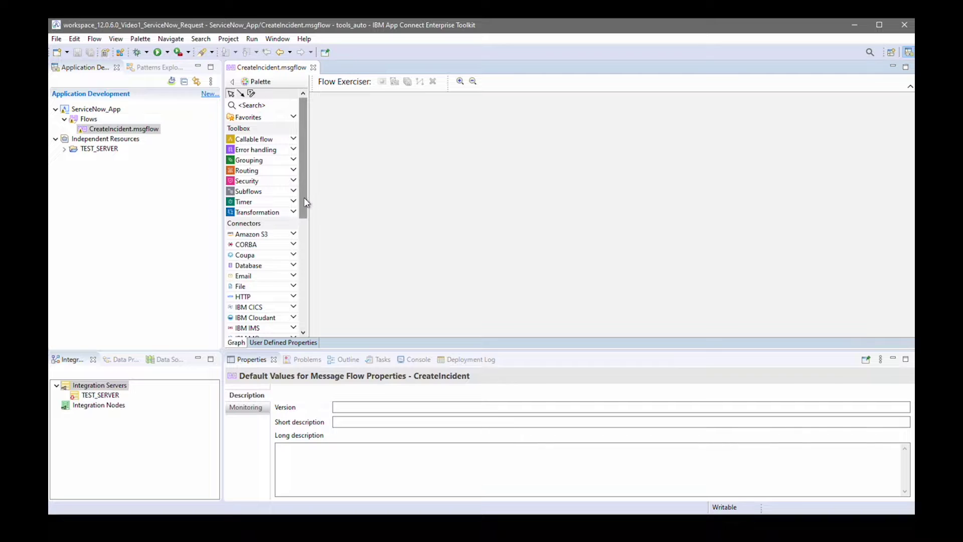
Step: Add a ServiceNow Request node to the middle of the CreateIncident flow canvas, keeping its default name
drag(304, 198, 299, 322)
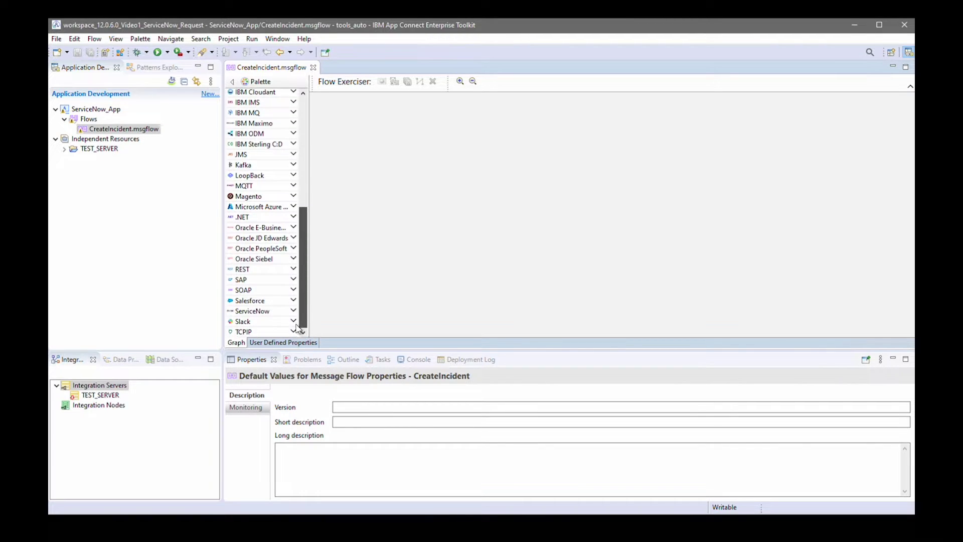
click(294, 312)
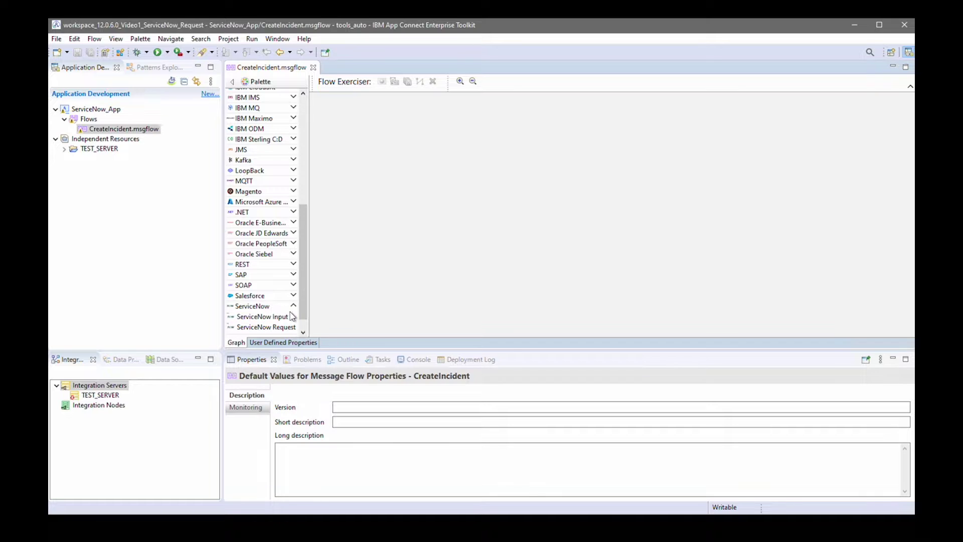
drag(304, 321, 304, 329)
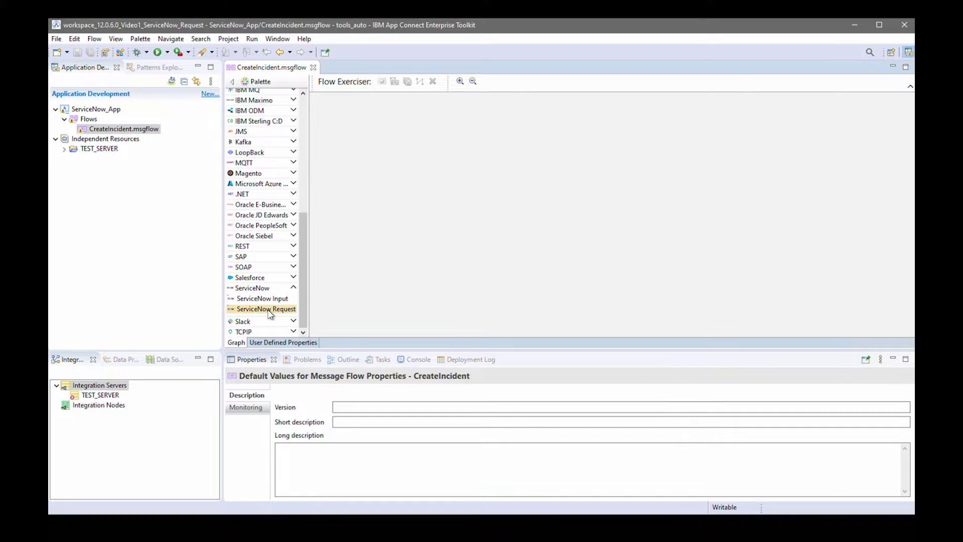
drag(269, 313, 571, 229)
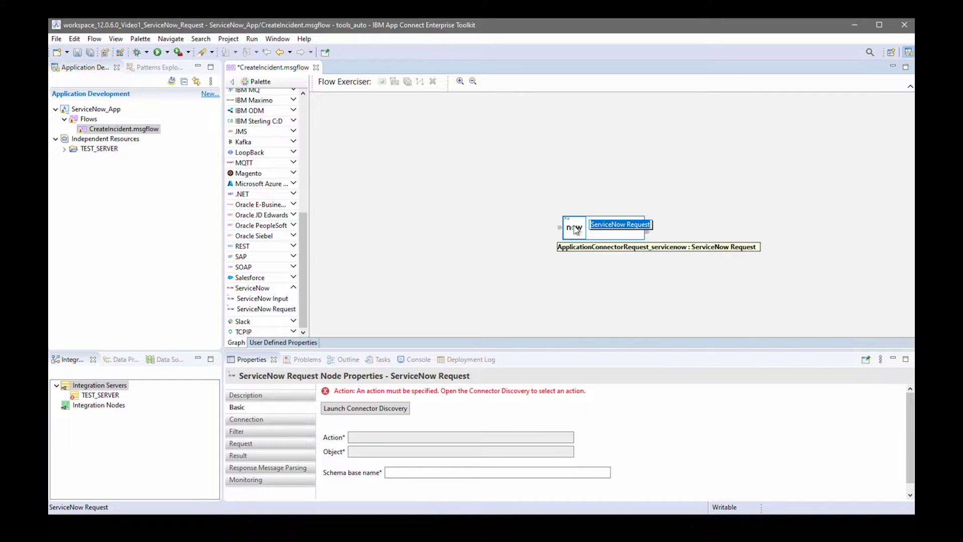
key(Return)
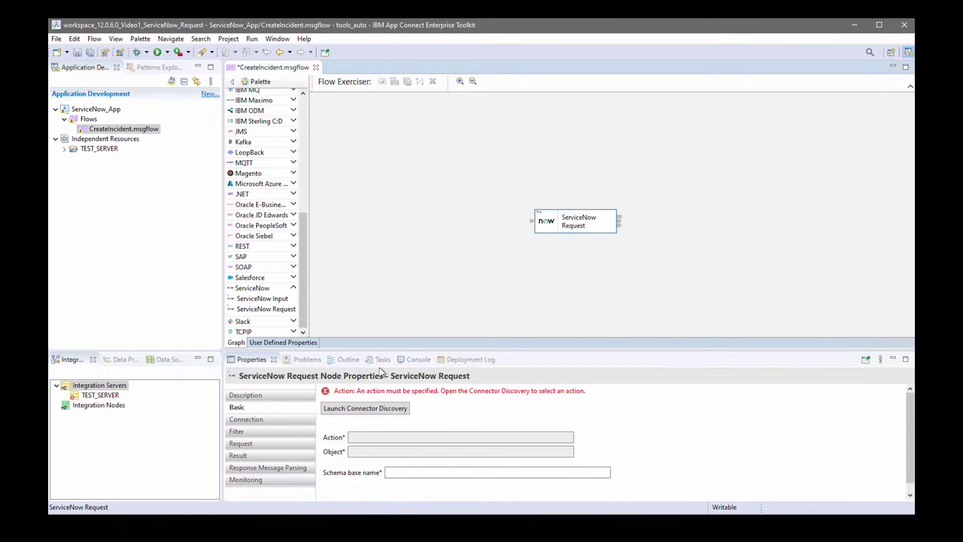
Step: Start connector discovery for the ServiceNow Request node and create a policy project named ServiceNow_PP for it
click(385, 408)
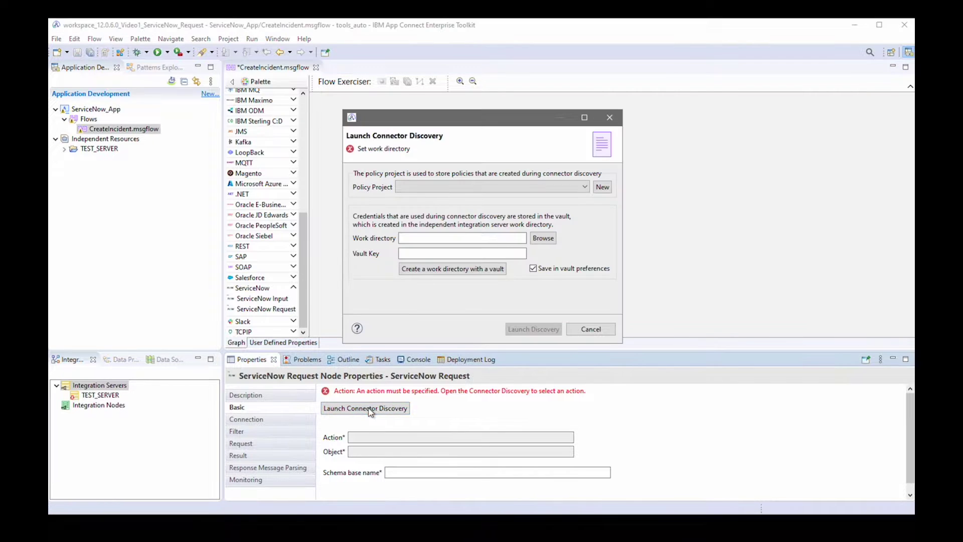
click(604, 188)
text(ServiceNow_PP)
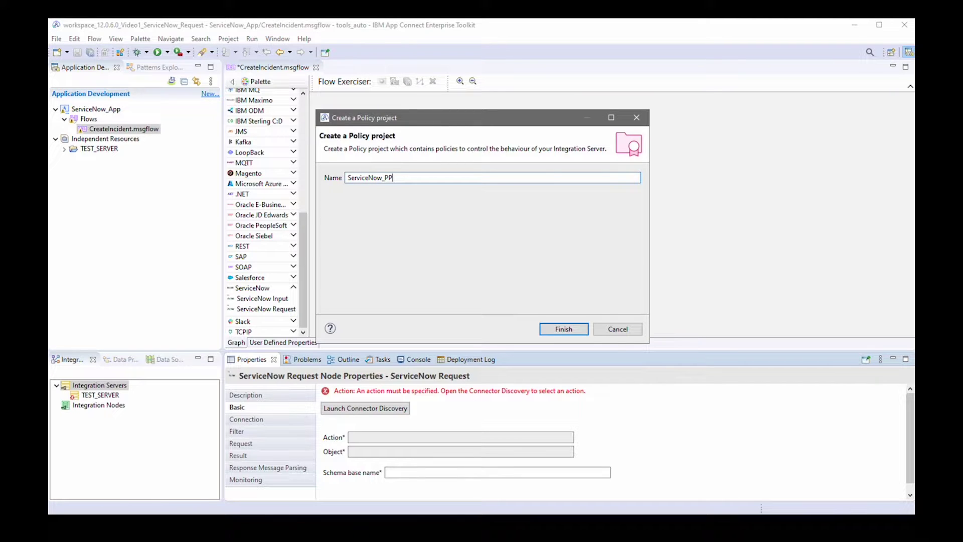
click(571, 326)
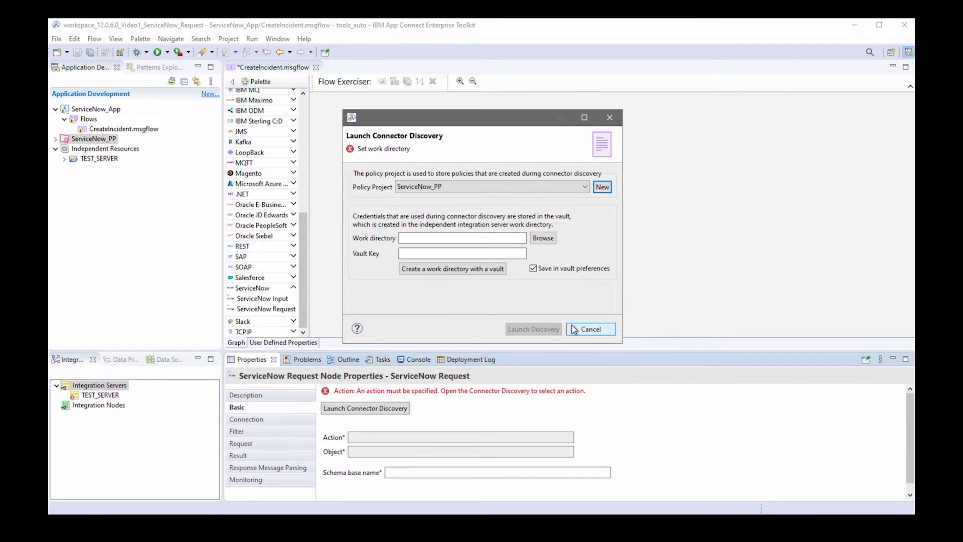
Step: Set the connector discovery work directory to the TEST_SERVER folder in the workspace
click(546, 239)
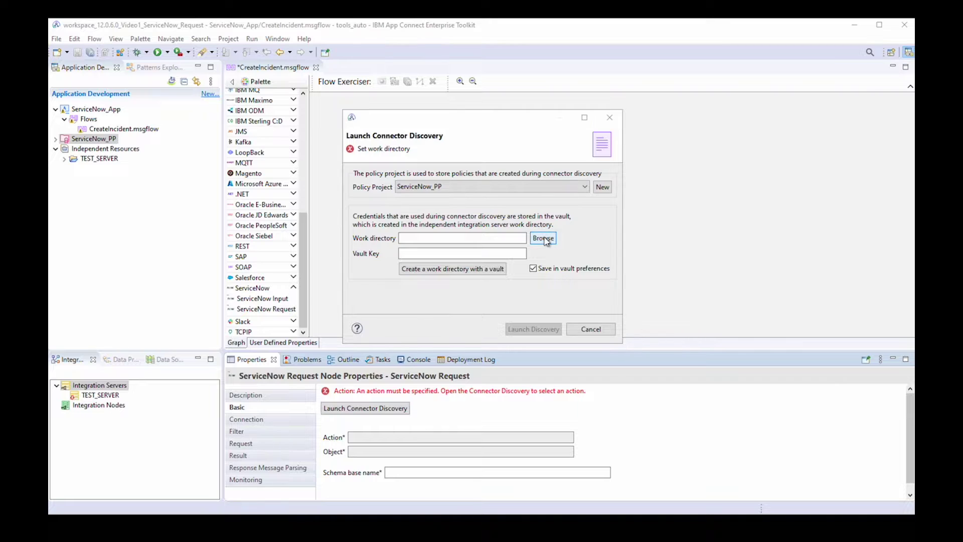
click(533, 241)
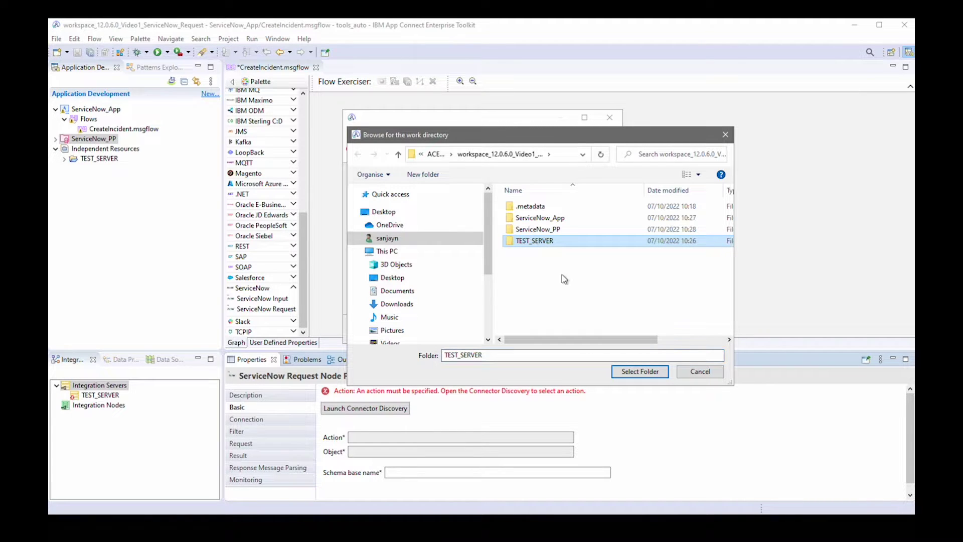
click(638, 371)
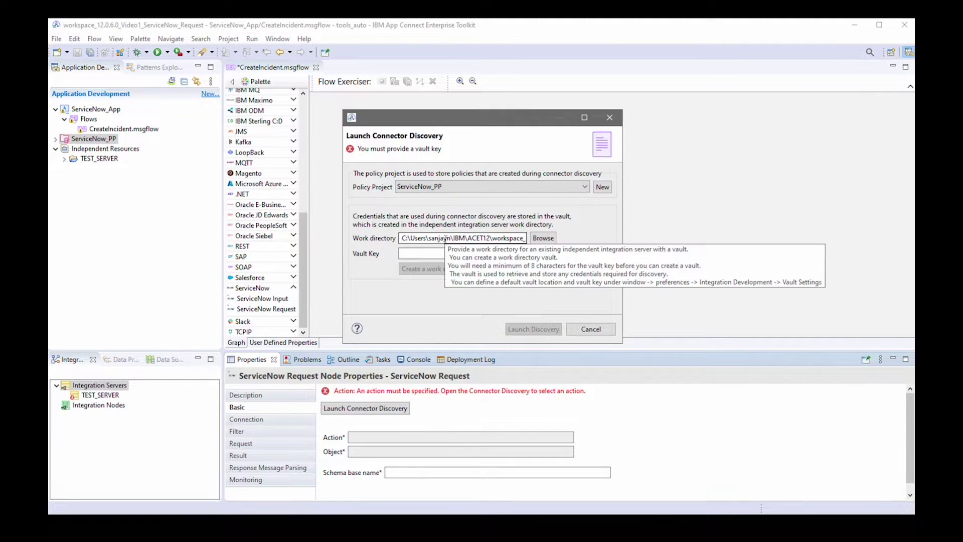
Step: Enter the vault key, test access to the vault, and launch the discovery
click(410, 253)
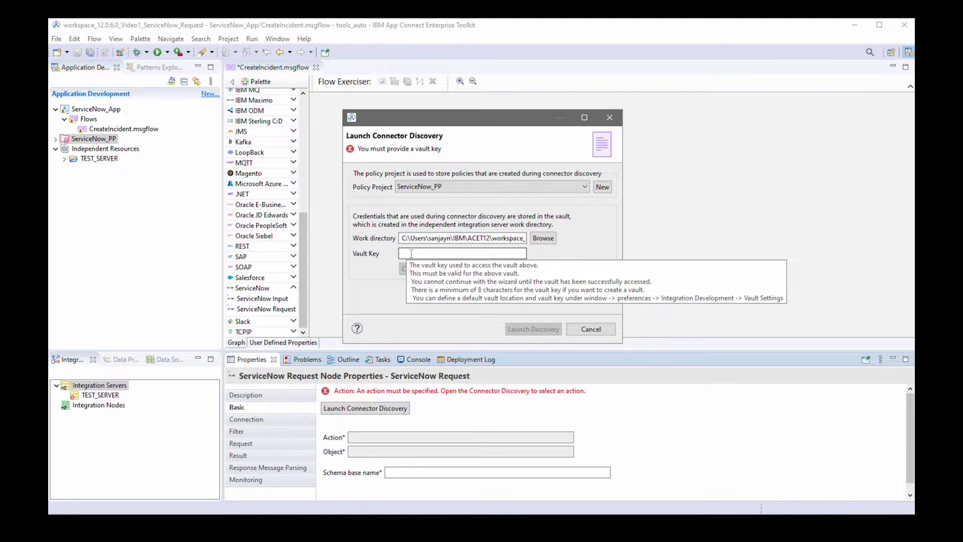
text(*)
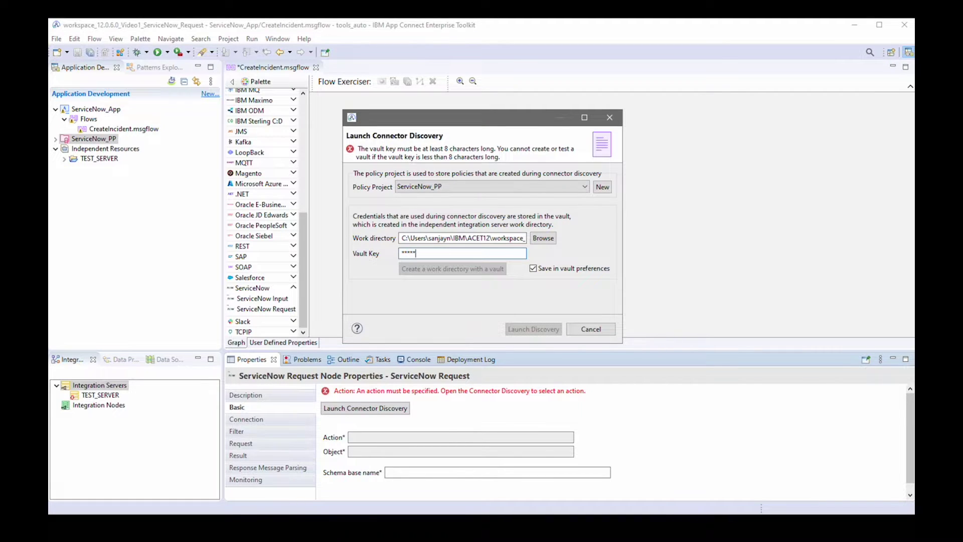
text(*********)
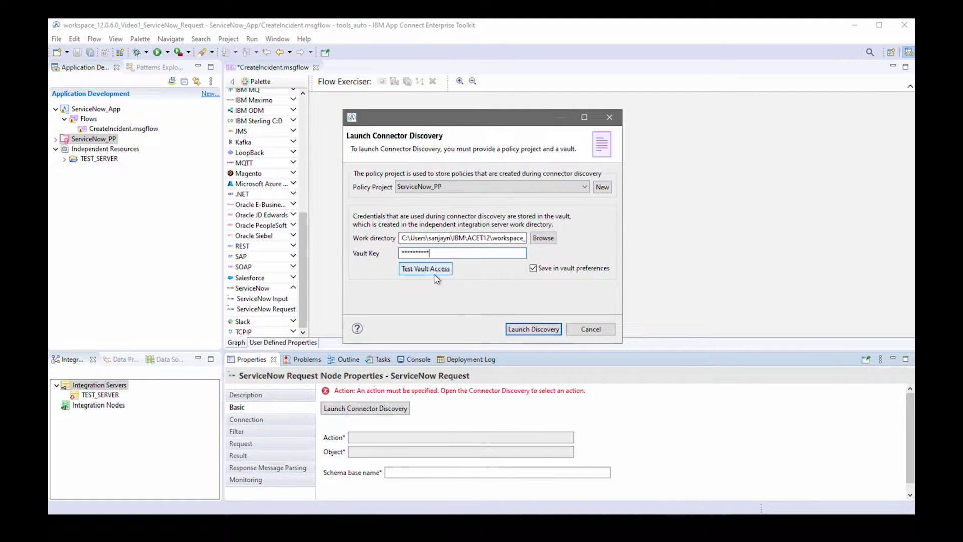
click(426, 268)
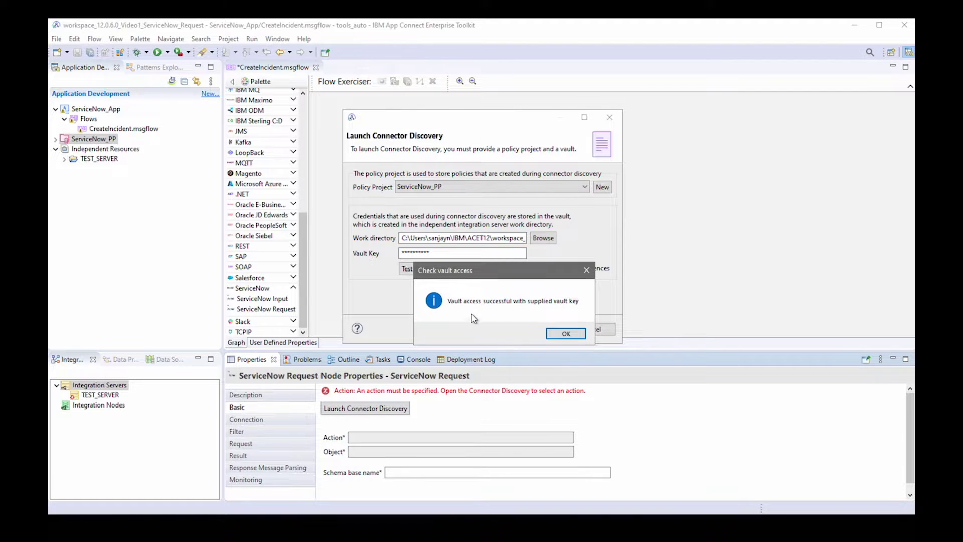
click(567, 334)
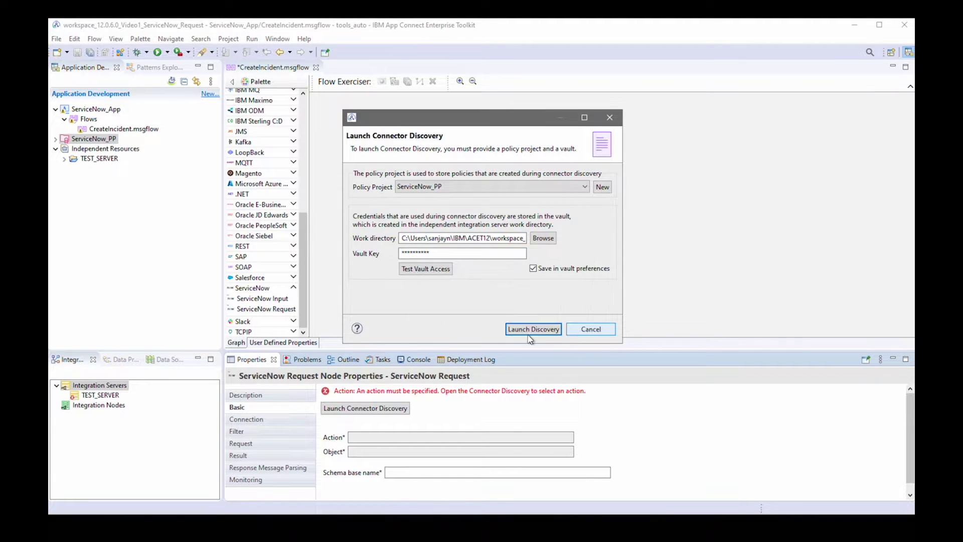
click(522, 330)
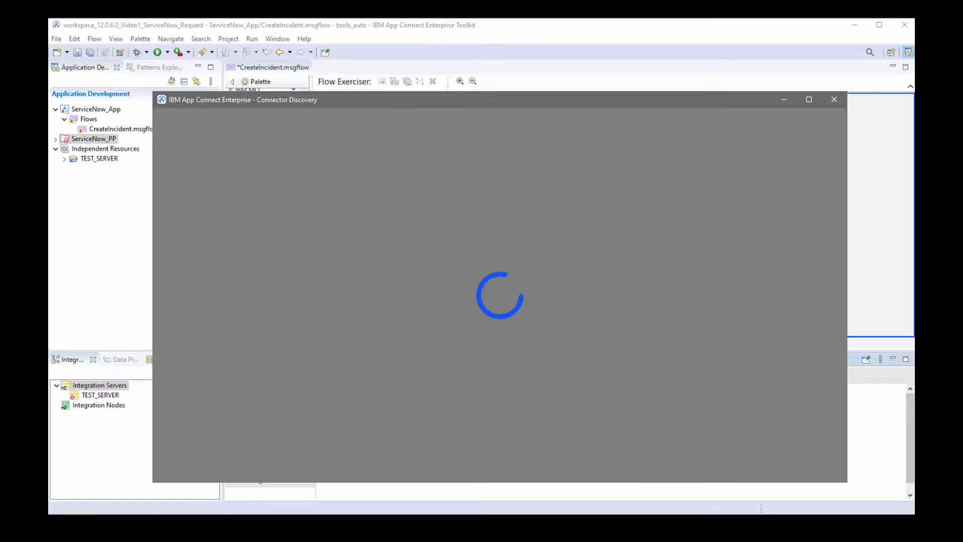
Step: Choose the Create incident action of the Incident object for the ServiceNow connector
scroll(753, 376, down, 3)
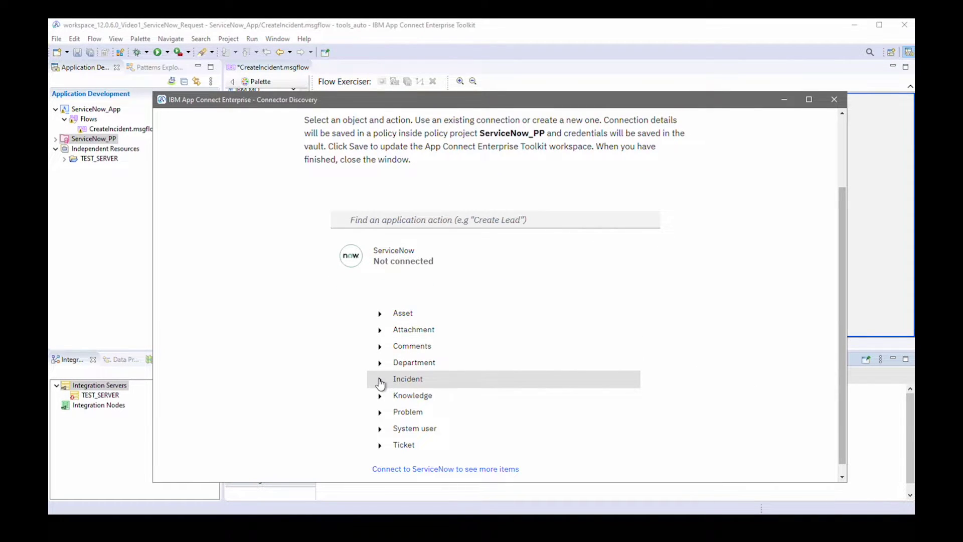
click(380, 383)
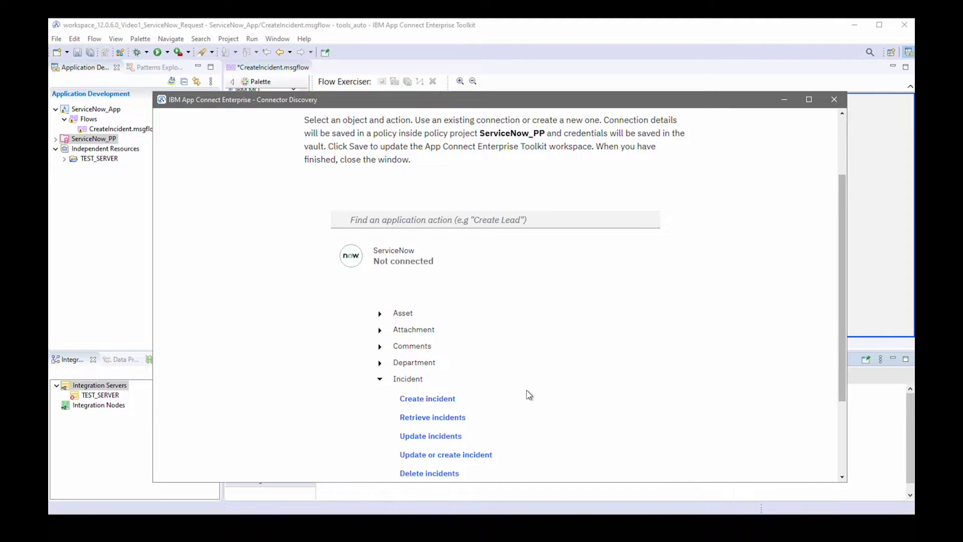
scroll(643, 383, down, 2)
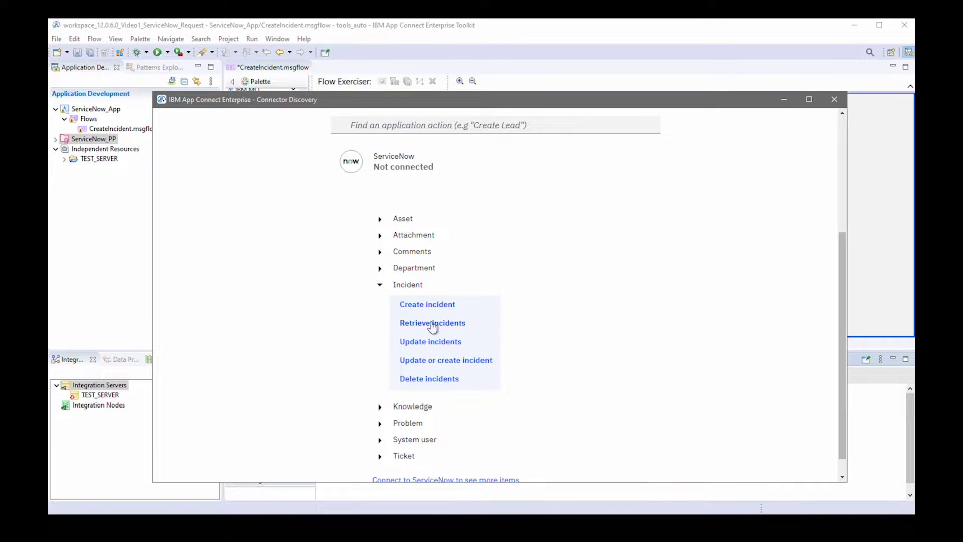
scroll(422, 309, down, 1)
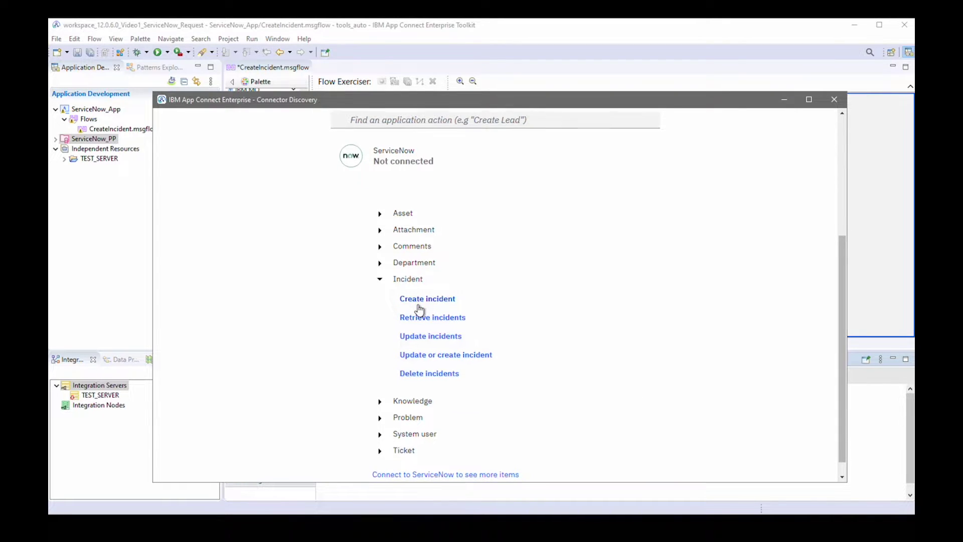
click(421, 298)
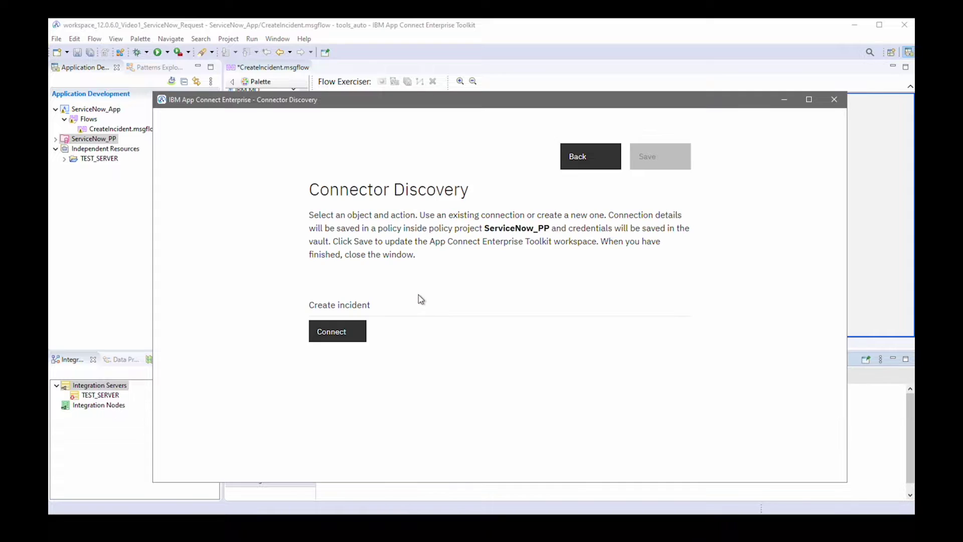
Step: Start a ServiceNow connection authorized with a username, password and client credentials (OAUTH 2.0 PASSWORD)
click(338, 333)
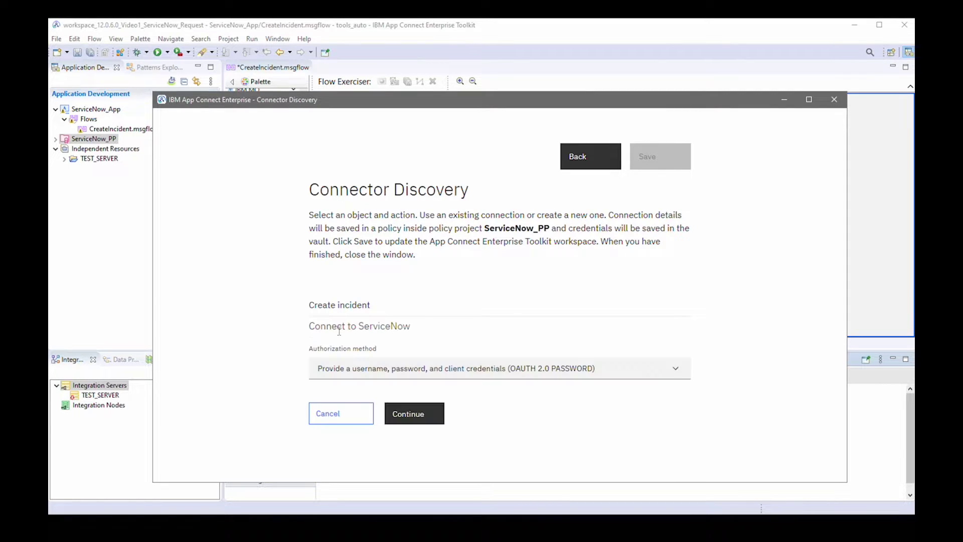
click(423, 417)
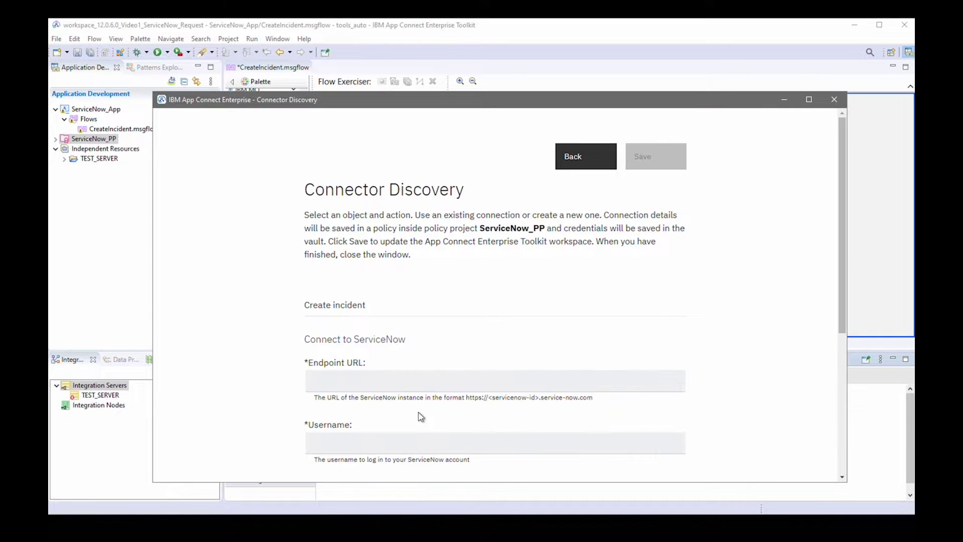
scroll(766, 372, down, 3)
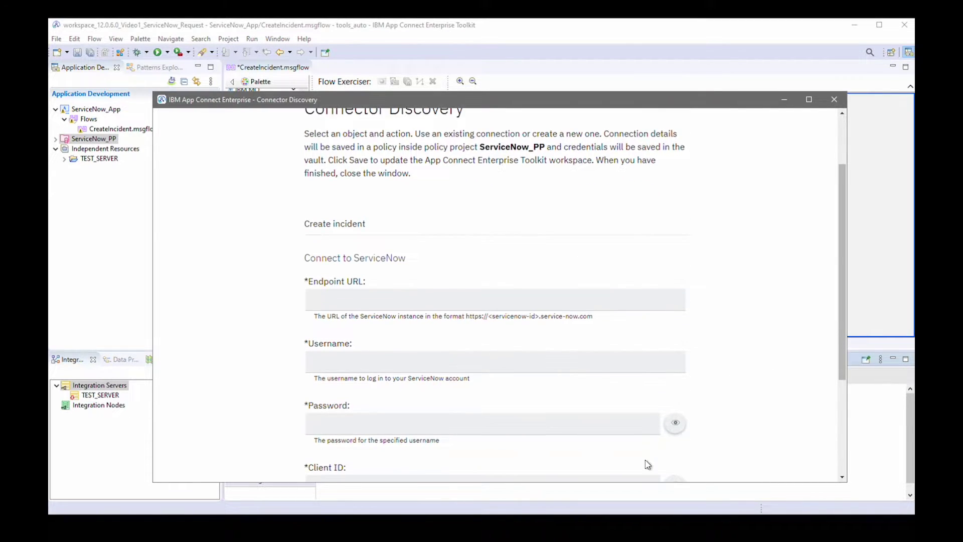
Step: Switch to the browser and read the IBM documentation page on ServiceNow connection details
key(alt+Tab)
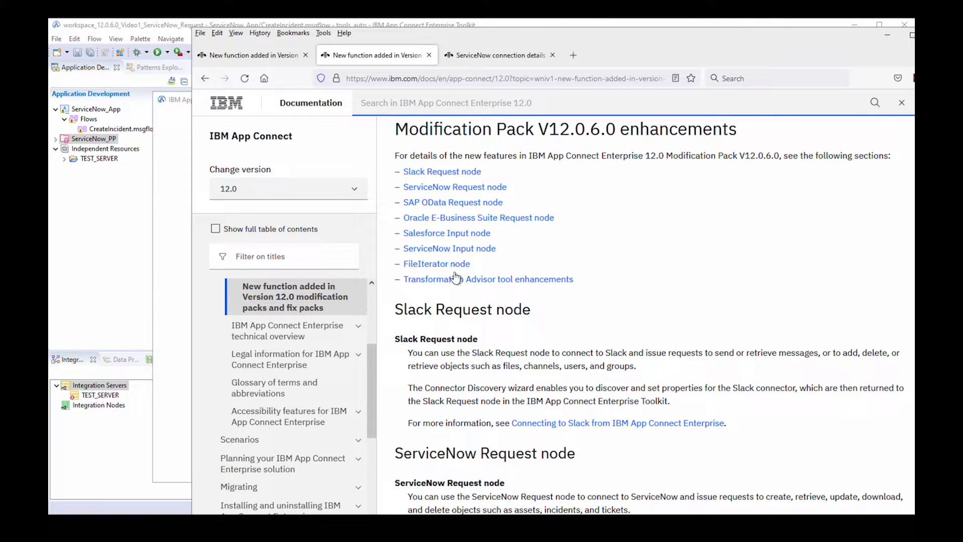
scroll(536, 428, down, 2)
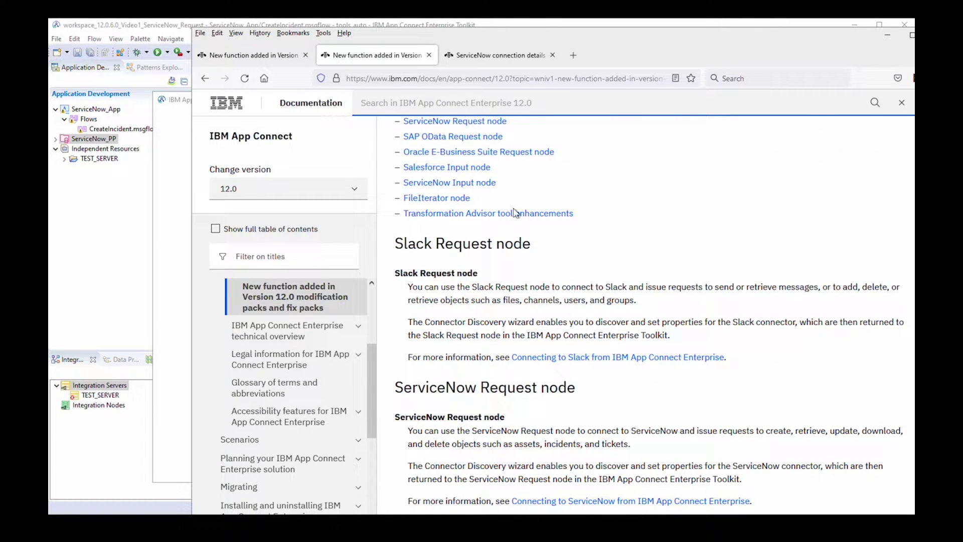
click(483, 55)
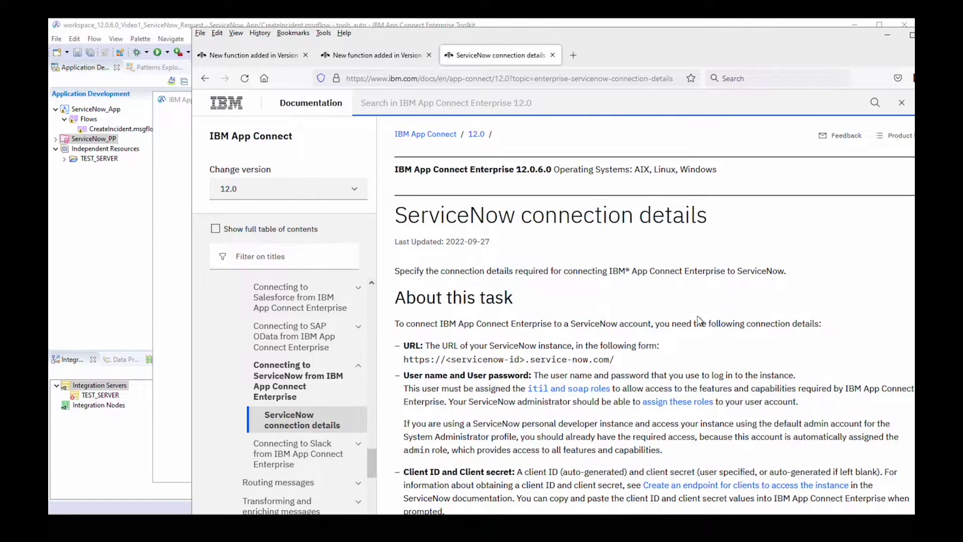
scroll(700, 320, down, 3)
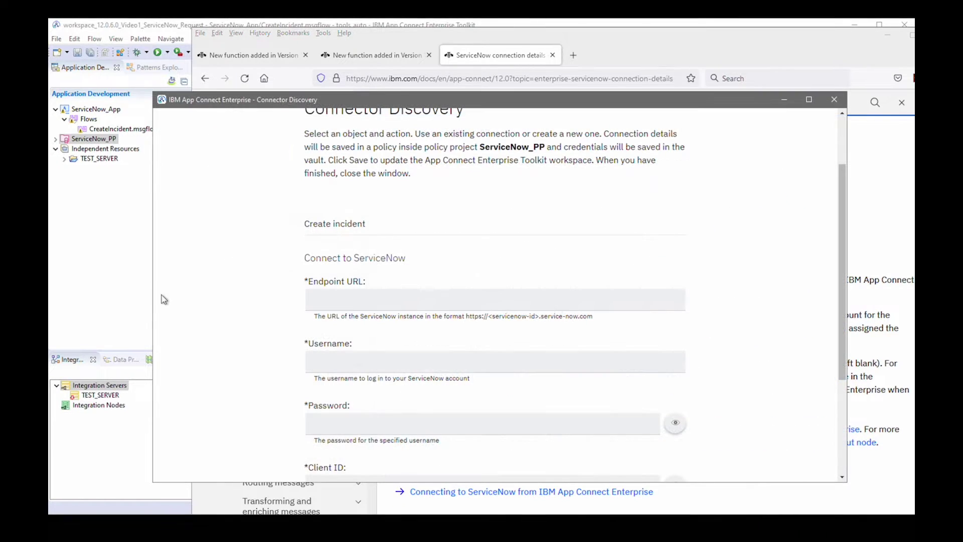
click(333, 300)
text(https://dev130512.service-now.com/)
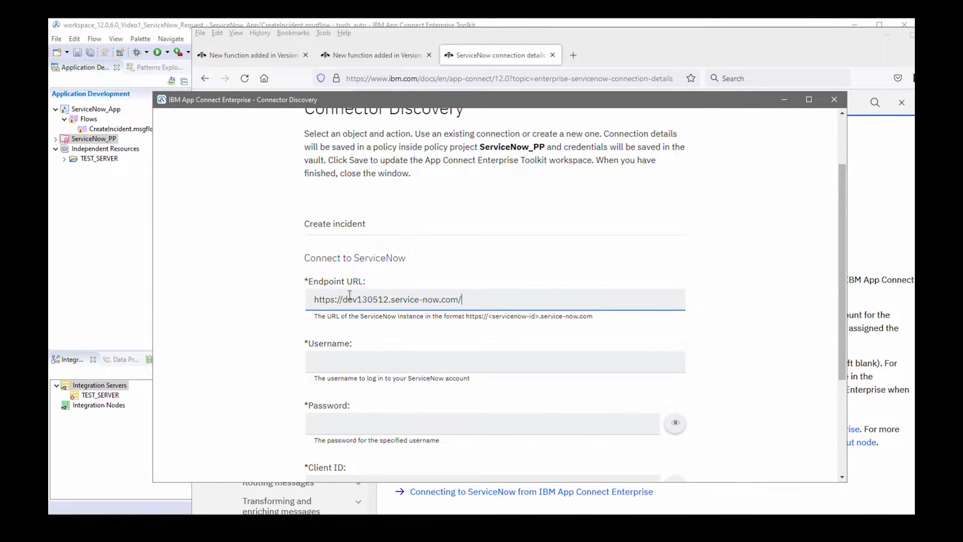
click(336, 358)
text(admin)
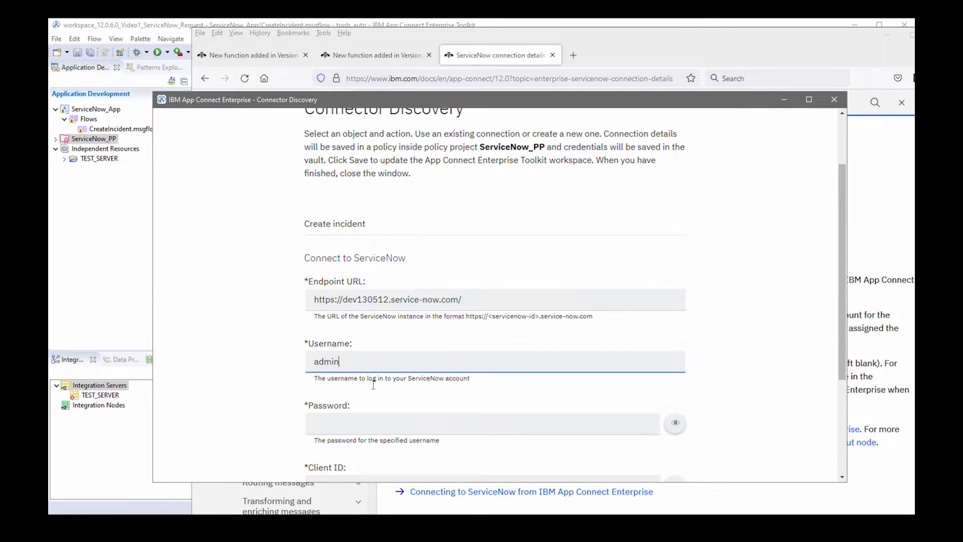
Step: Fill in the ServiceNow account password, the client ID and the client secret
scroll(376, 398, down, 3)
key(Tab)
key(ctrl+v)
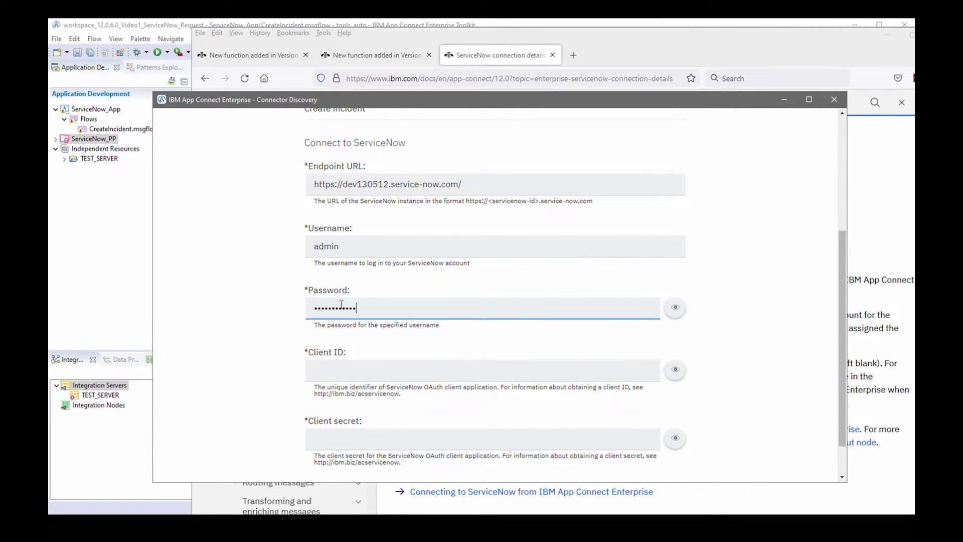
key(Tab)
key(Tab)
key(ctrl+v)
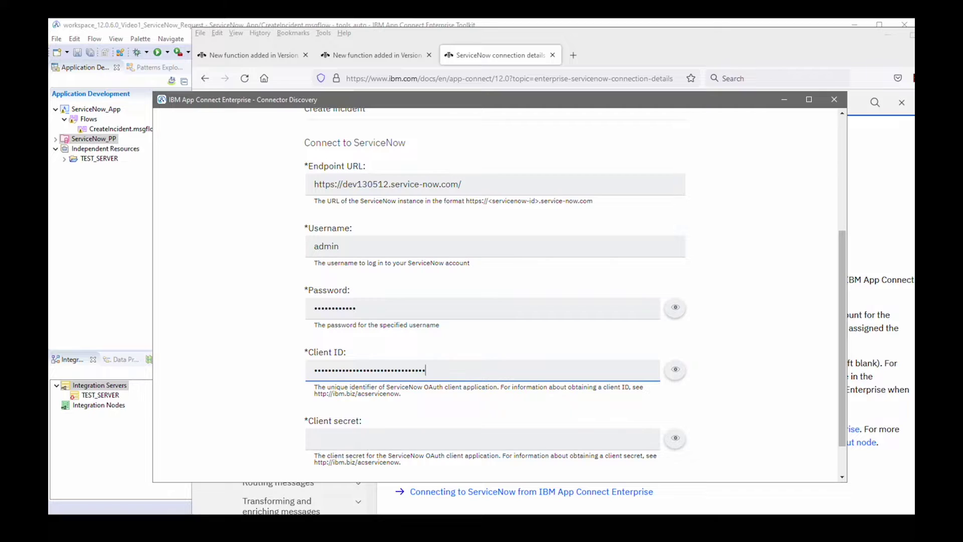
click(318, 440)
key(ctrl+v)
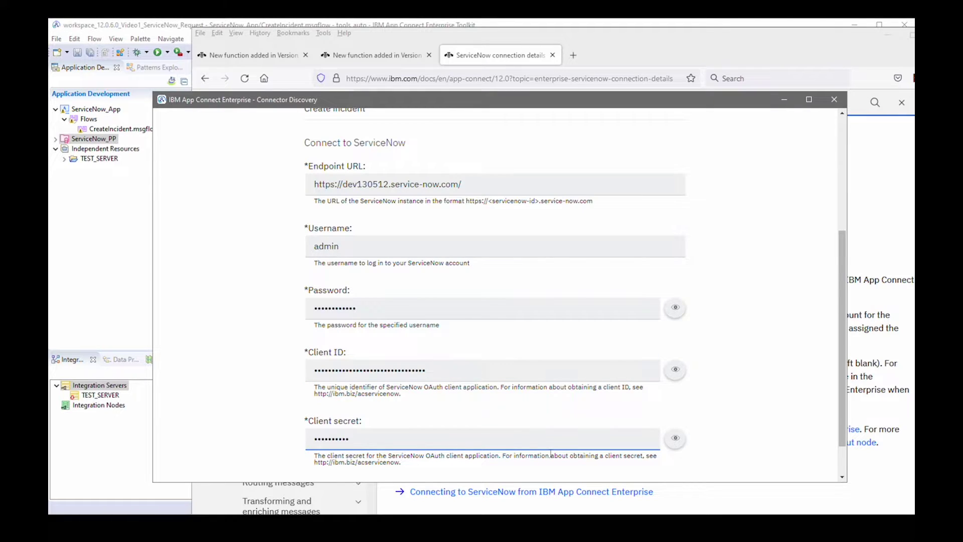
Step: Connect to ServiceNow with the entered details and save the Create incident discovery to the Toolkit workspace
drag(839, 394, 840, 420)
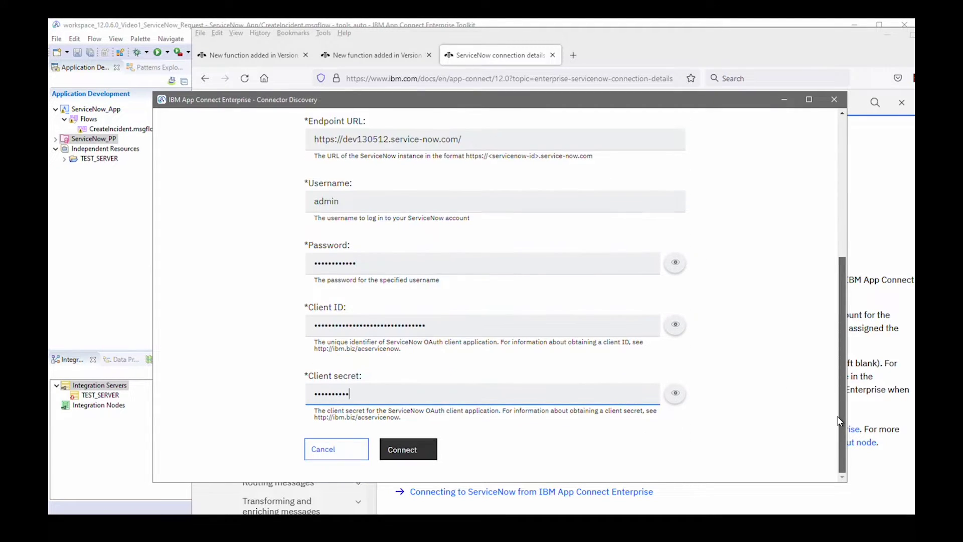
click(412, 454)
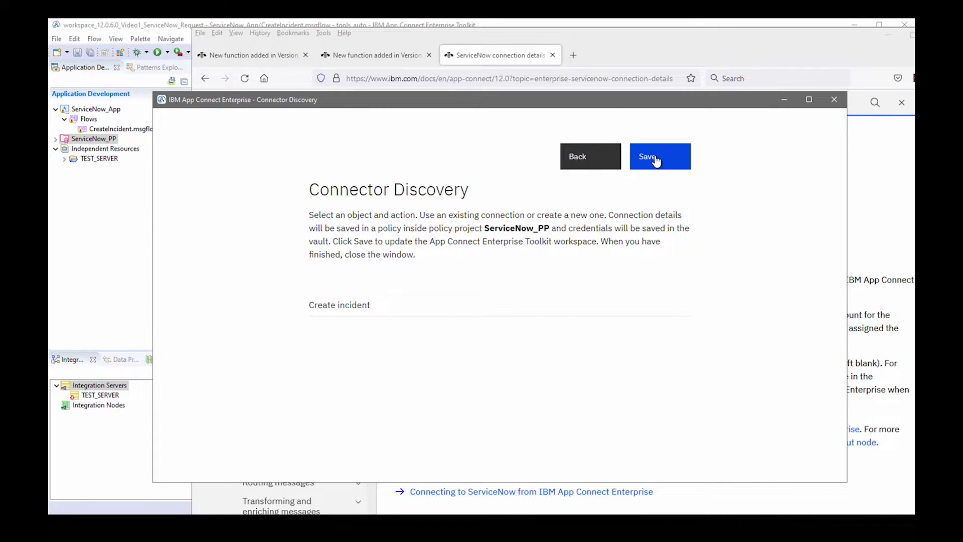
click(655, 158)
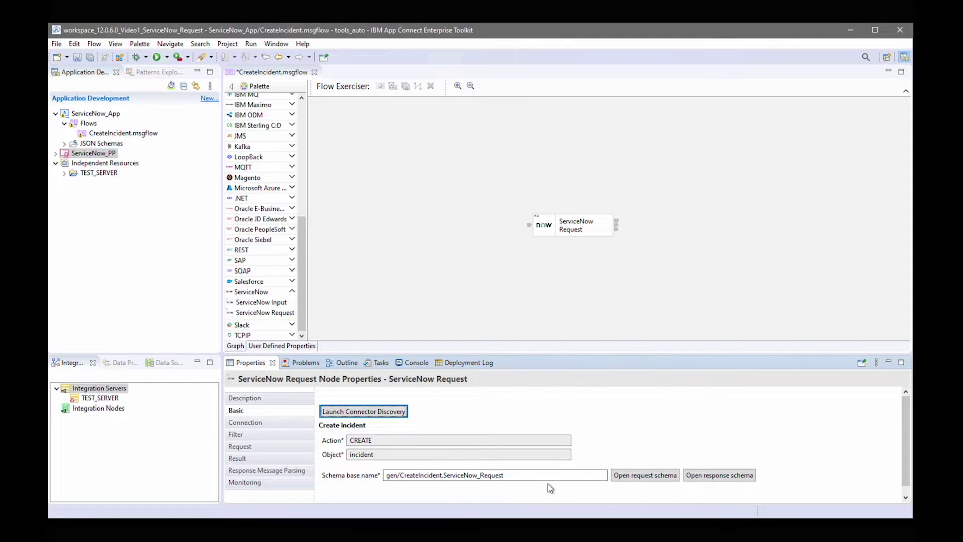
Step: Open the ServiceNow Request node's generated request and response schemas to examine their contents
click(646, 476)
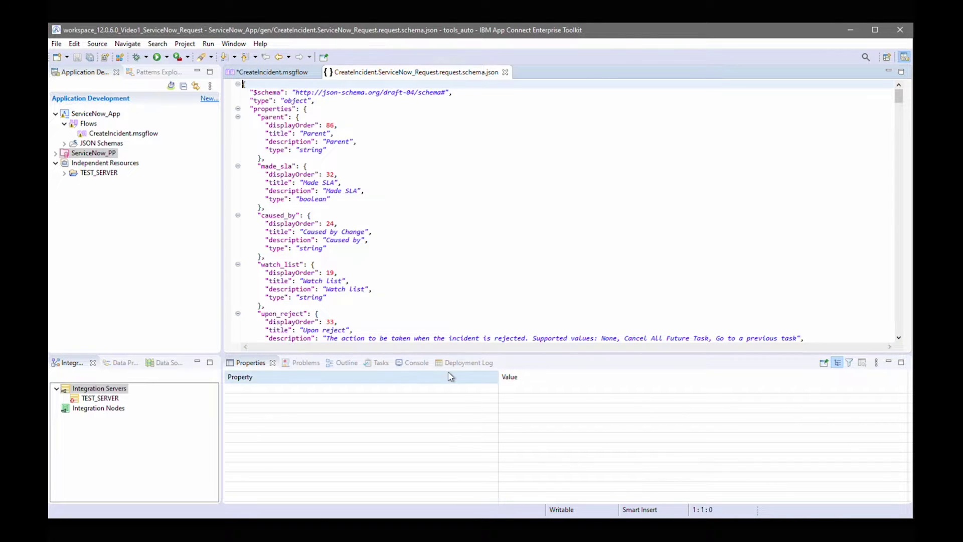
click(271, 72)
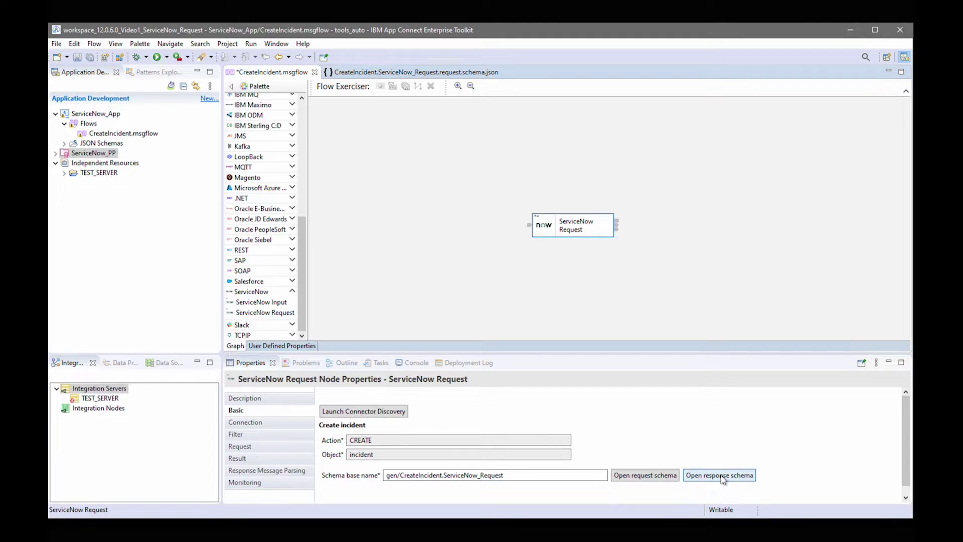
click(724, 478)
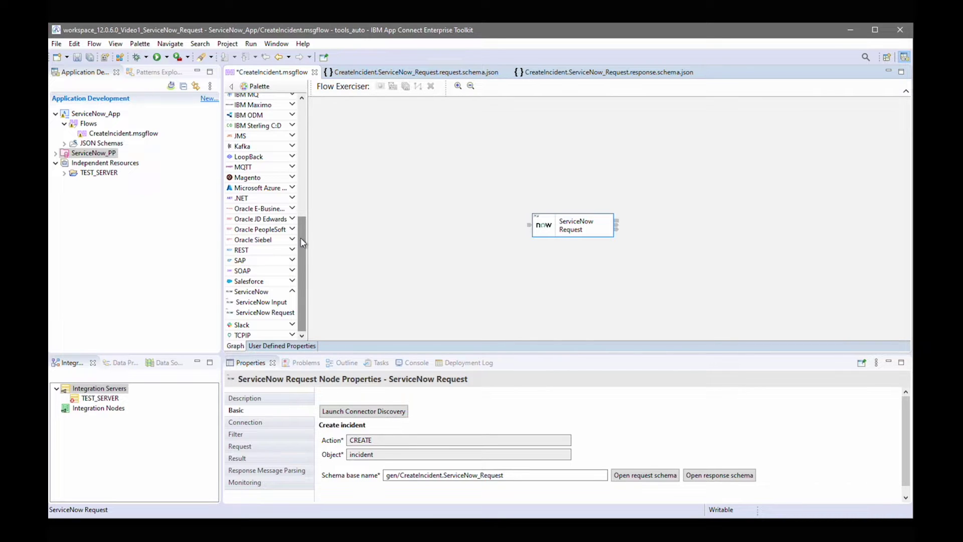
Step: Add a Mapping node ahead of the ServiceNow Request node in the CreateIncident flow and wire its output to that node
drag(300, 236, 304, 139)
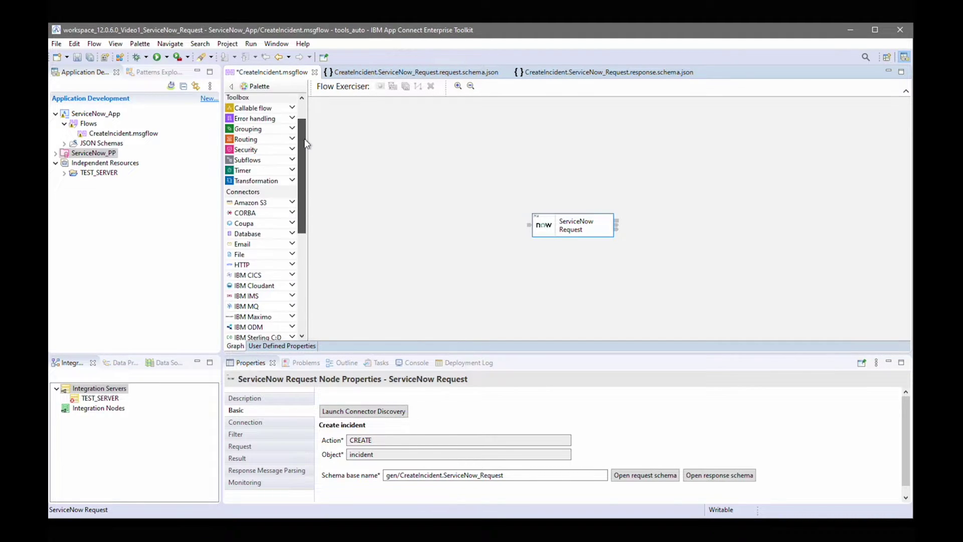
scroll(303, 191, up, 1)
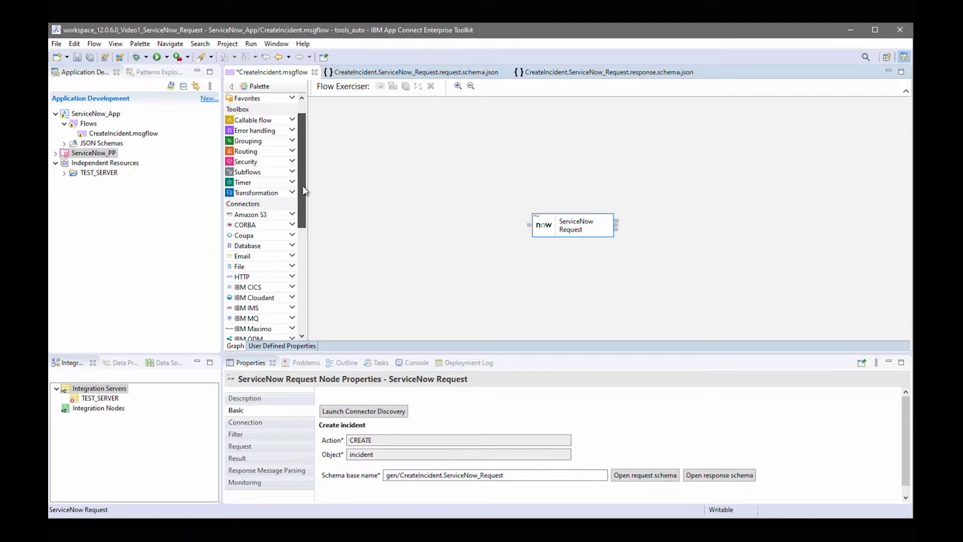
scroll(302, 190, down, 1)
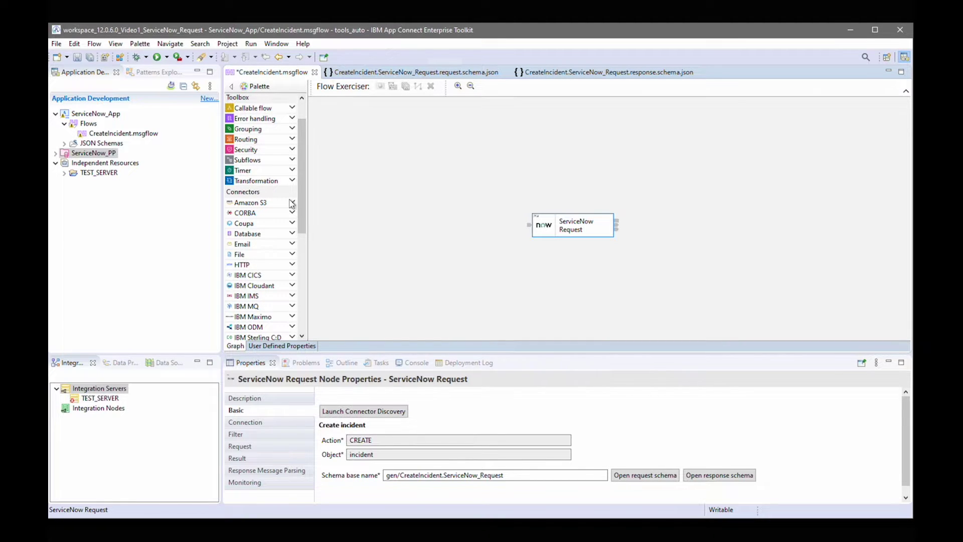
click(292, 181)
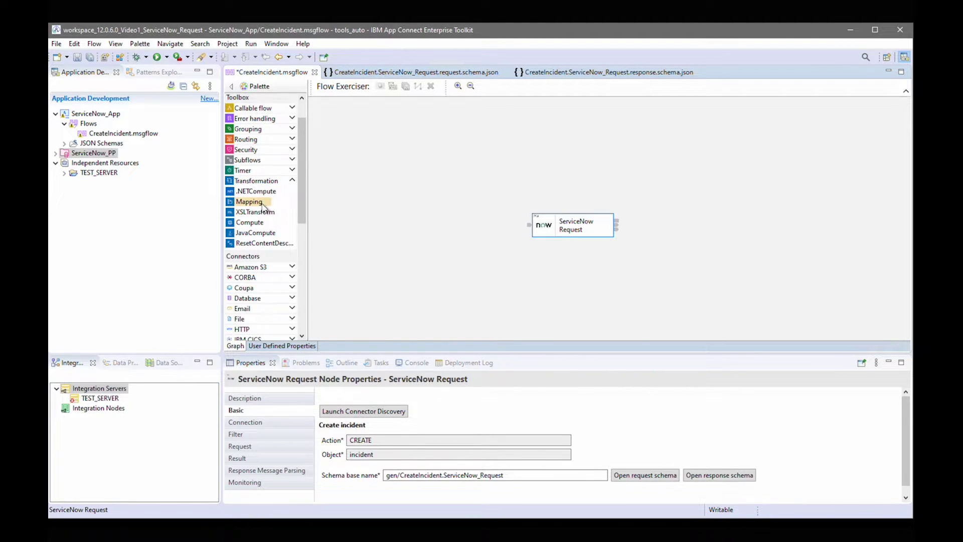
drag(249, 202, 431, 219)
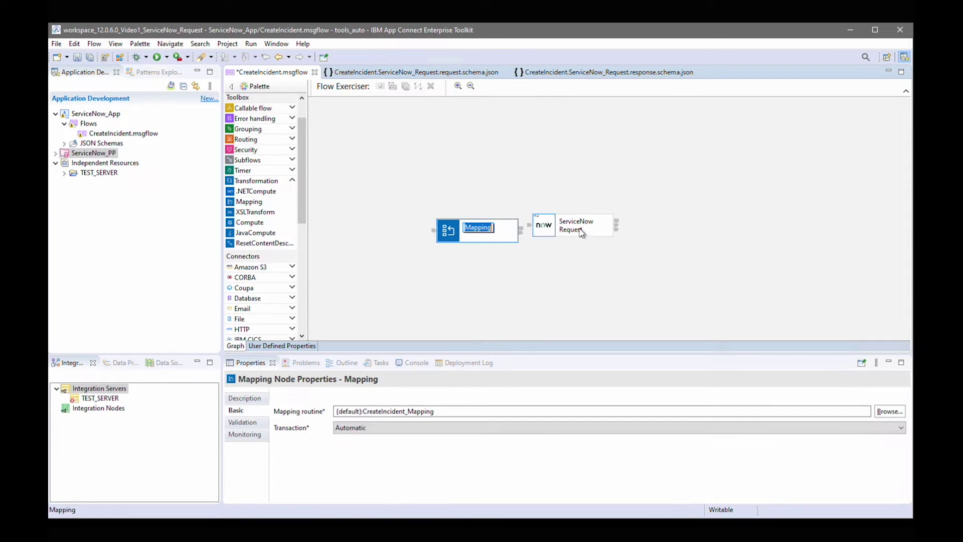
drag(588, 233, 622, 232)
drag(497, 231, 570, 226)
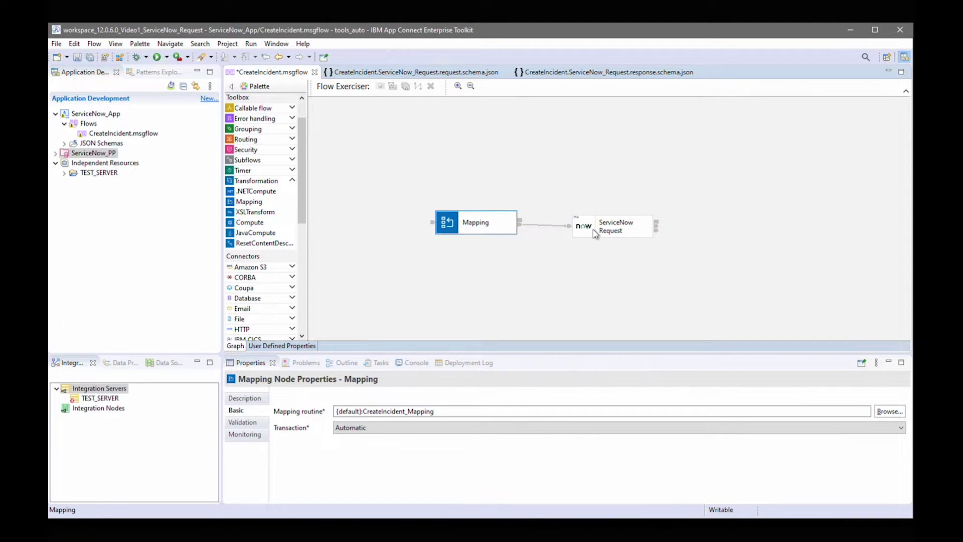
Step: Create the Mapping node's message map with the CreateIncident.ServiceNow_Request.request.schema JSON type from ServiceNow_App as output and no input
double_click(476, 227)
click(569, 353)
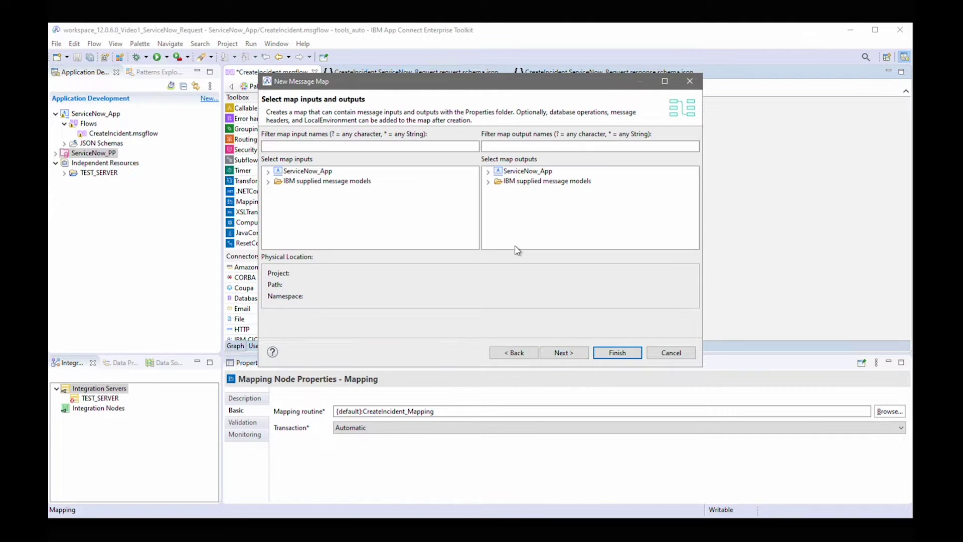
click(490, 173)
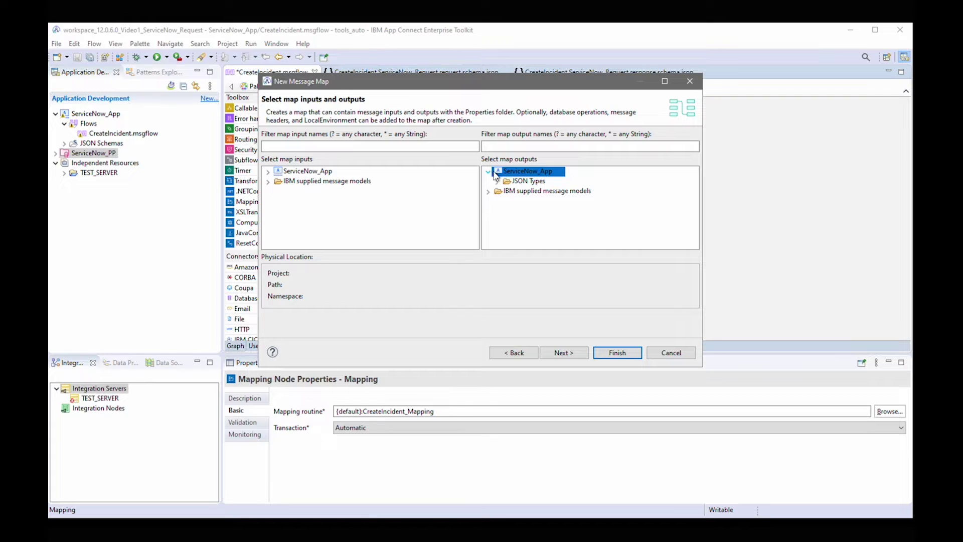
click(499, 181)
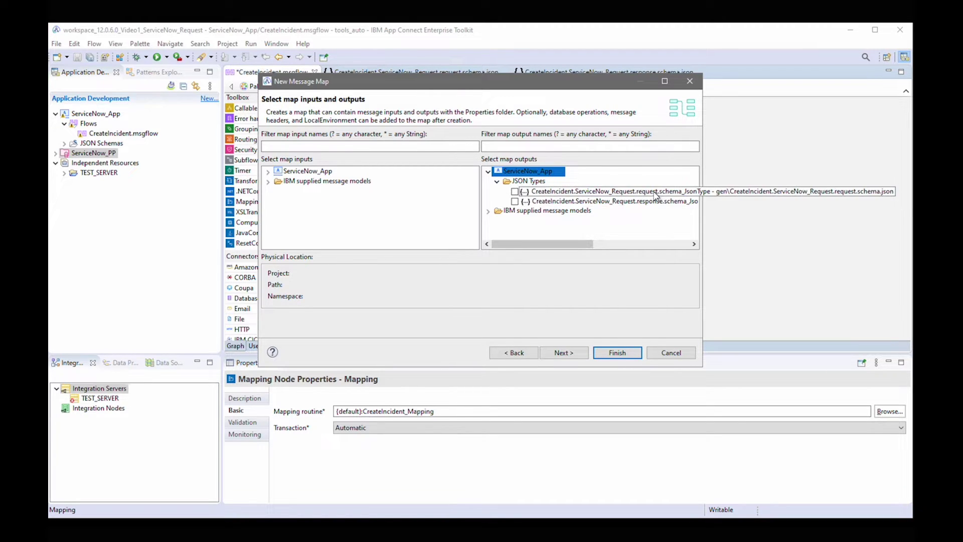
click(515, 192)
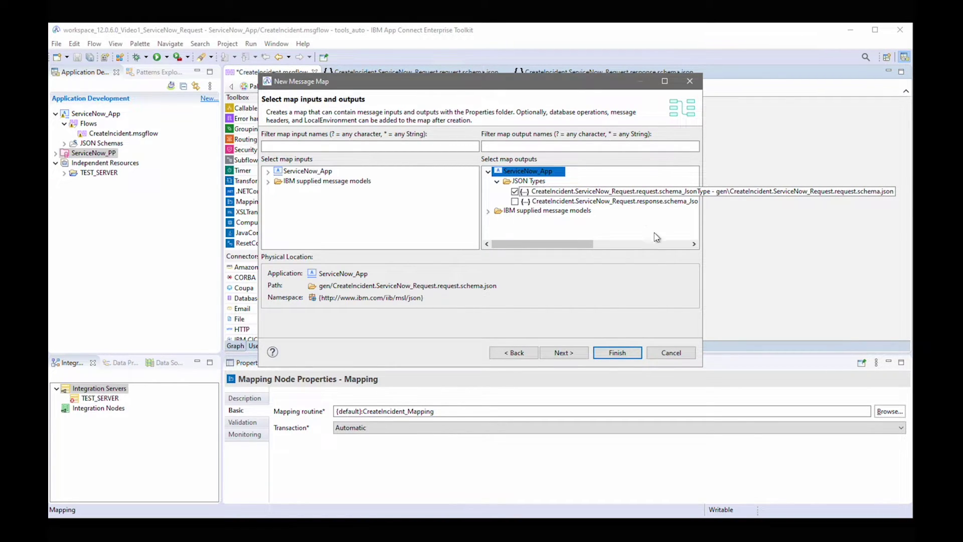
click(617, 352)
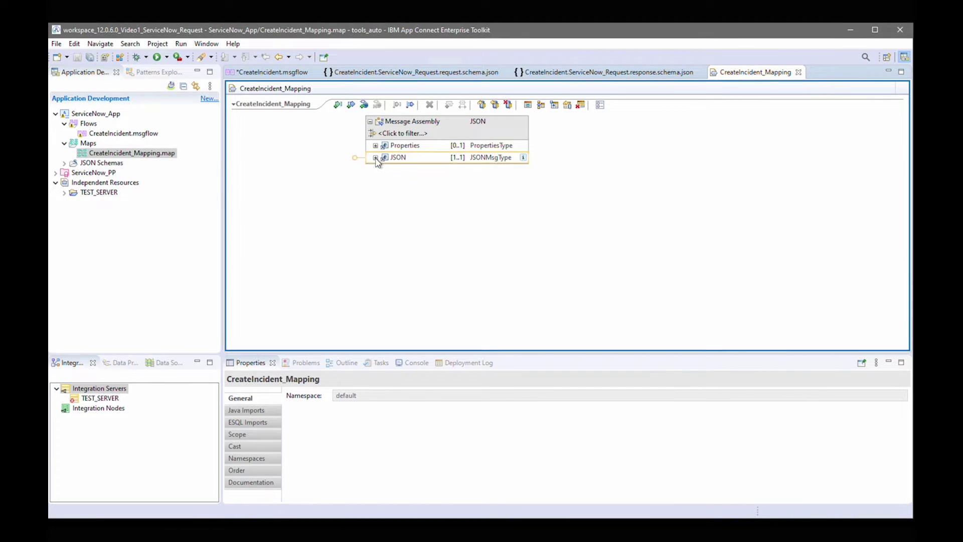
Step: Assign "New service now incident created from an ACE message flow" to the short_description field of the JSON Data output and save the map
click(375, 158)
click(381, 182)
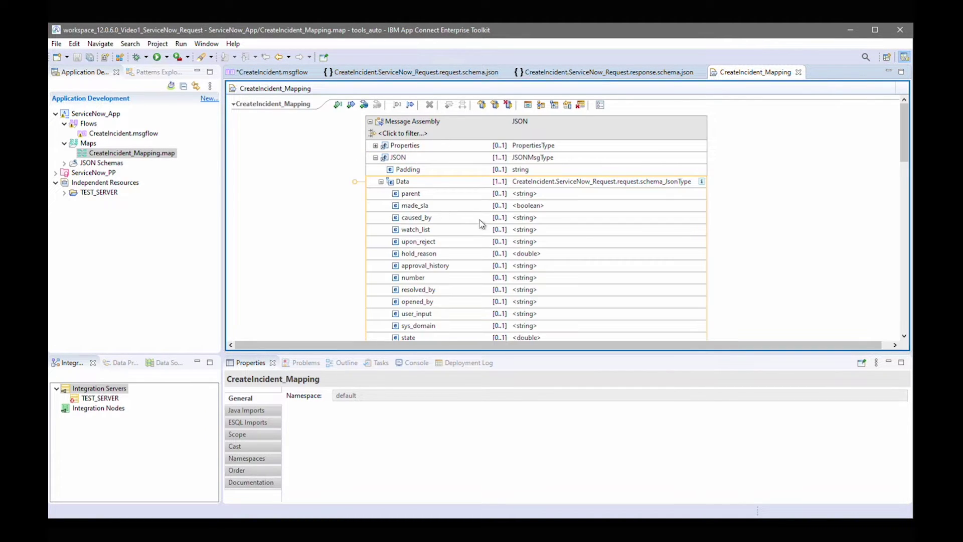
scroll(906, 169, down, 1)
drag(906, 168, 904, 262)
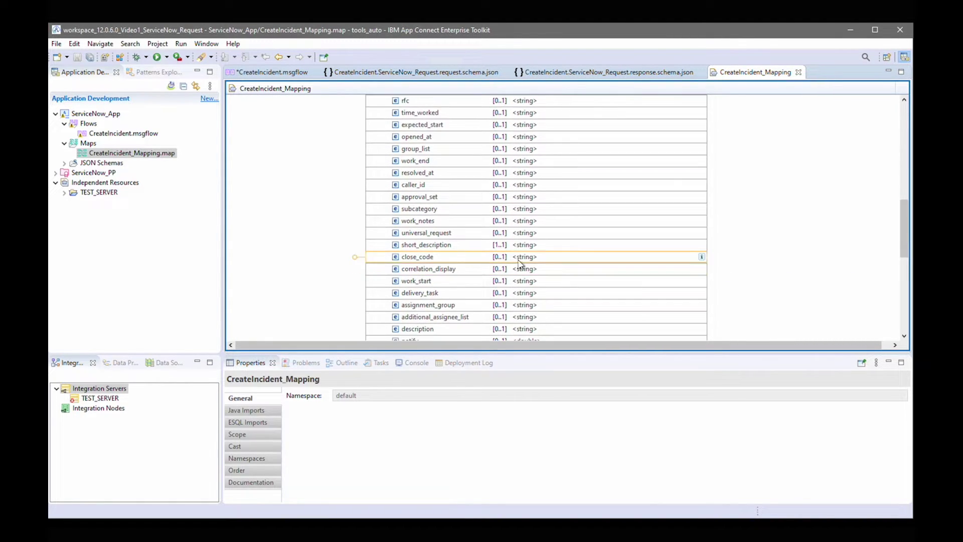
scroll(435, 259, down, 1)
scroll(434, 259, down, 1)
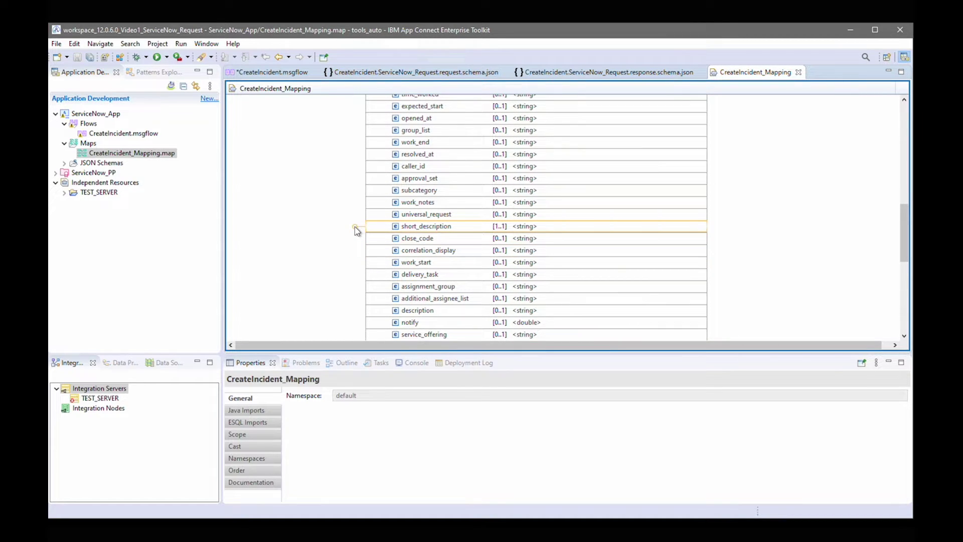
drag(355, 226, 311, 247)
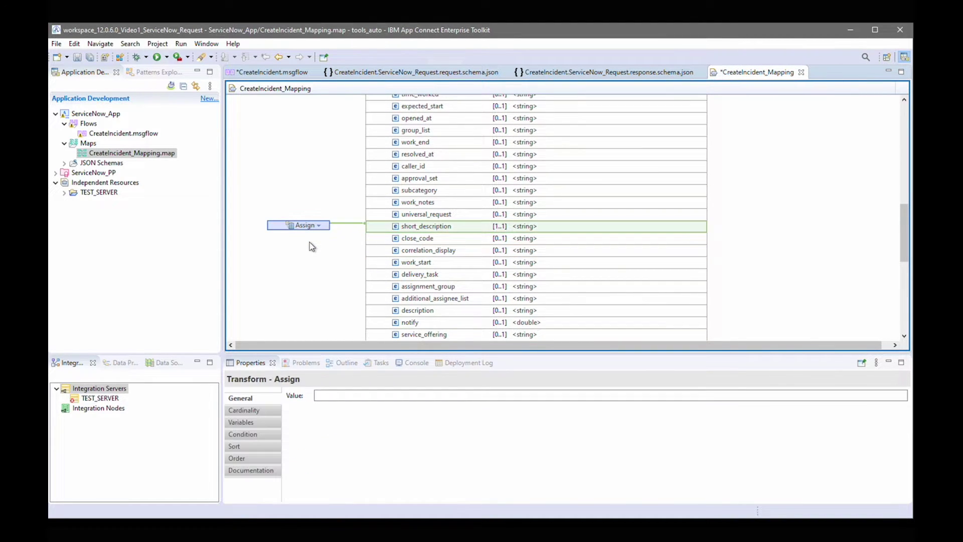
click(334, 396)
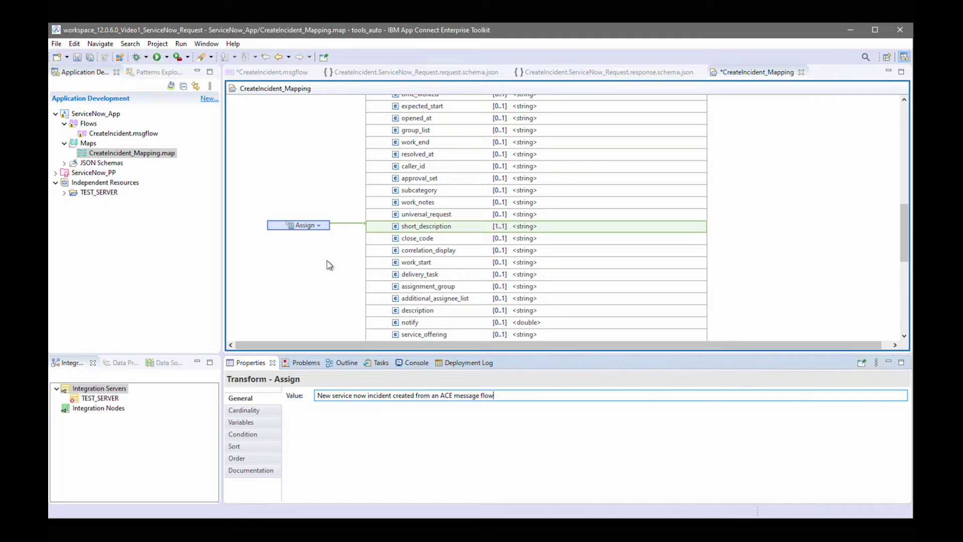
key(ctrl+s)
Step: Back in the CreateIncident flow, add an HTTP Input node wired to Mapping and an HTTP Reply node wired from ServiceNow Request
click(274, 72)
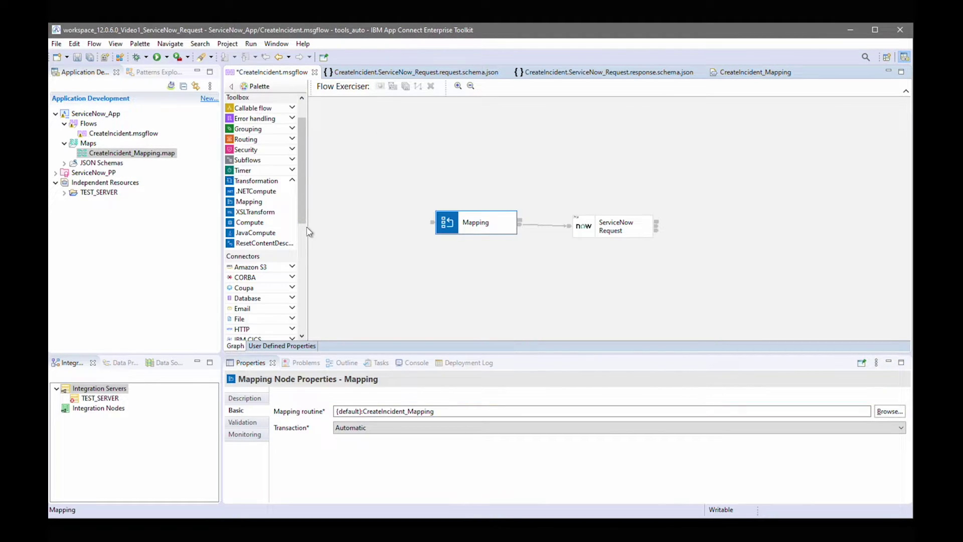
drag(304, 219, 275, 267)
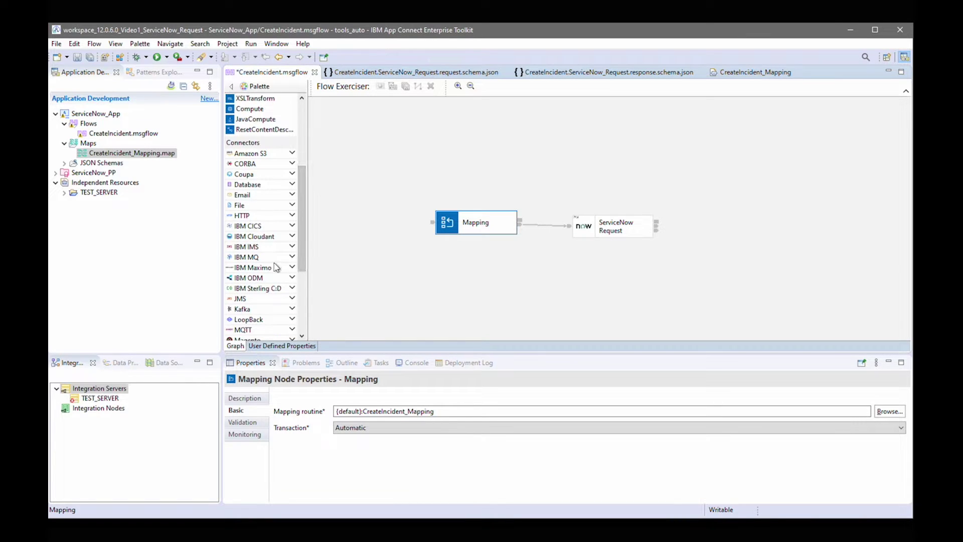
click(254, 220)
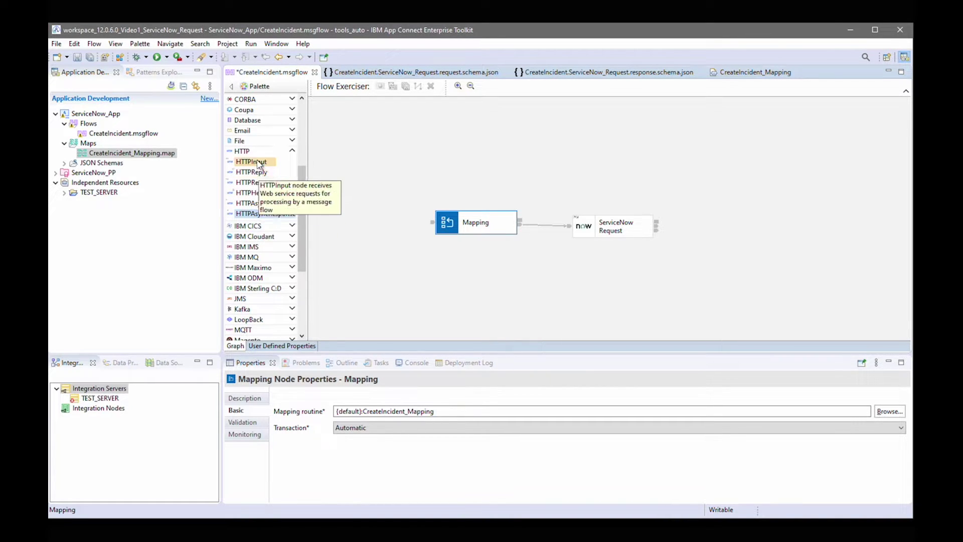
drag(252, 162, 340, 232)
drag(402, 224, 465, 230)
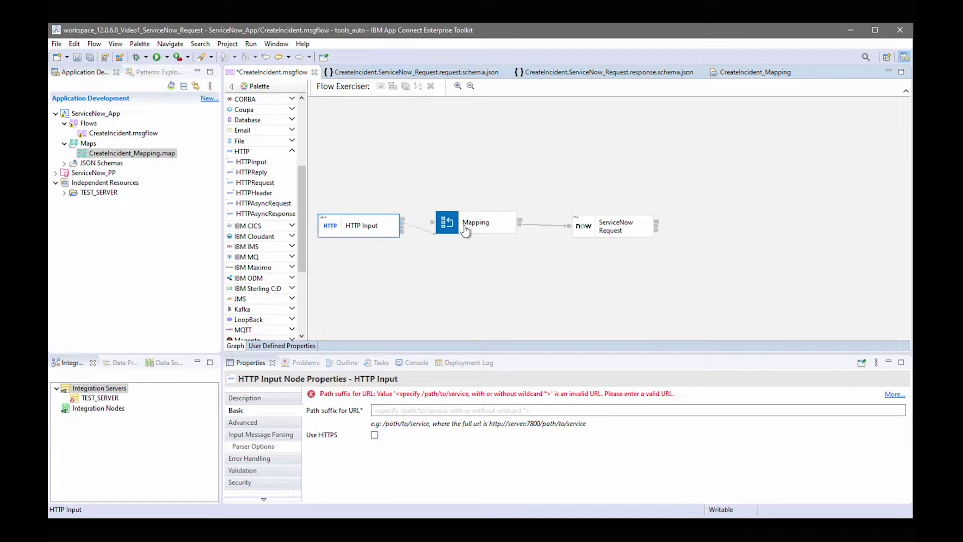
drag(252, 173, 723, 222)
drag(656, 226, 723, 228)
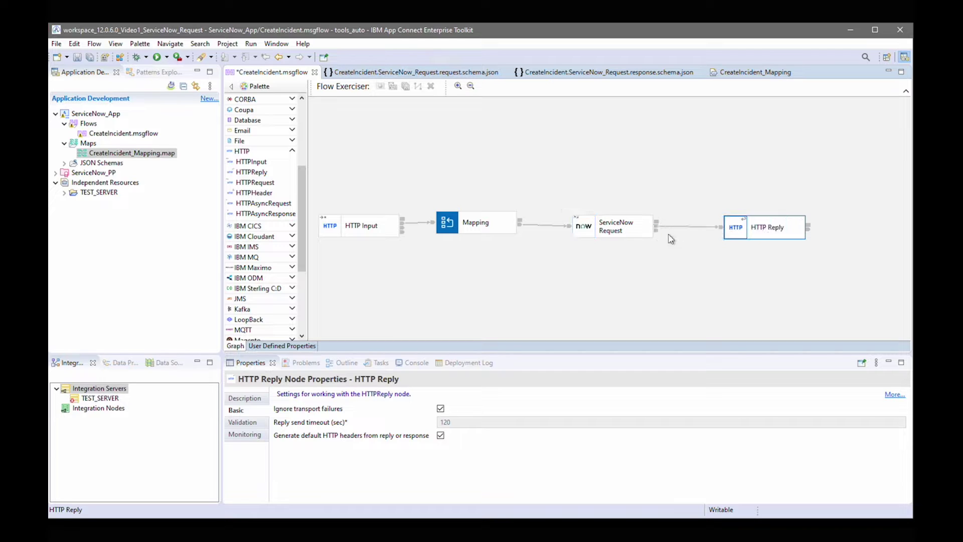
Step: Set the HTTP Input node's URL path suffix to /servicenow_create and its message domain to JSON
click(331, 230)
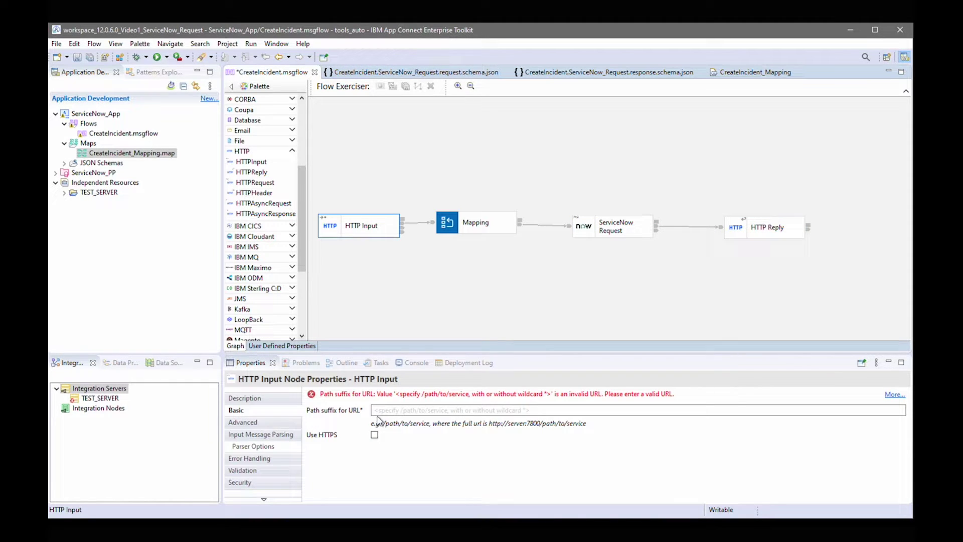
click(385, 410)
text(/servicenow_create)
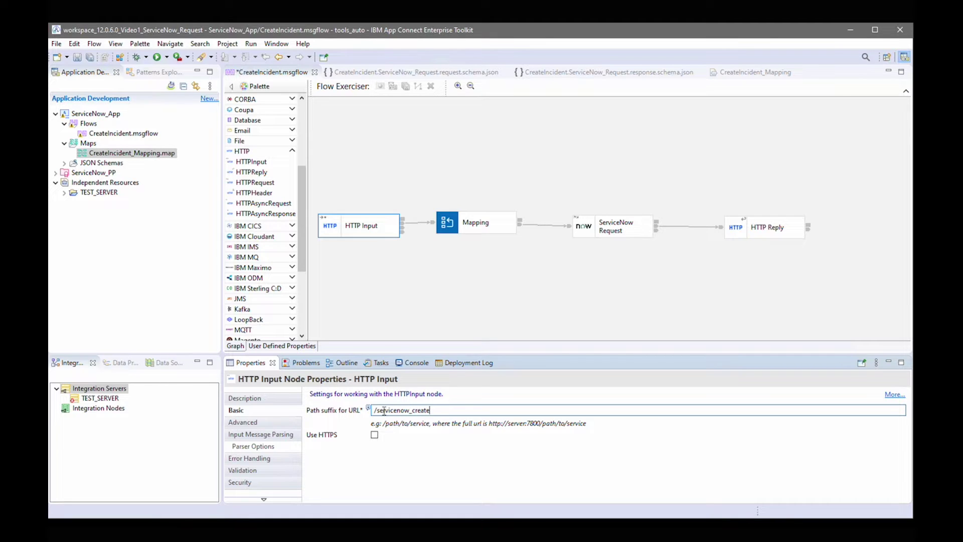
click(273, 435)
click(902, 412)
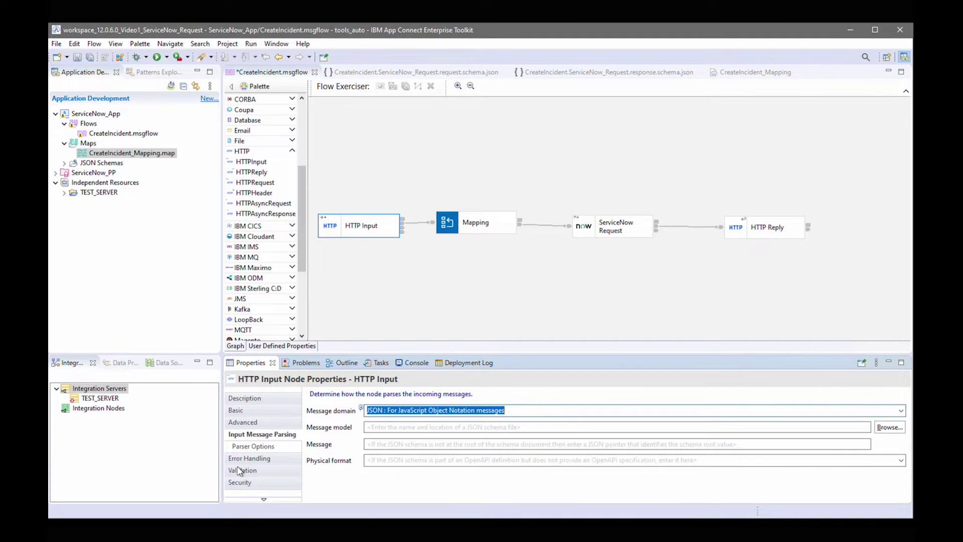
Step: Set the HTTP Input node's error handling fault format to JSON and save the CreateIncident flow
click(251, 458)
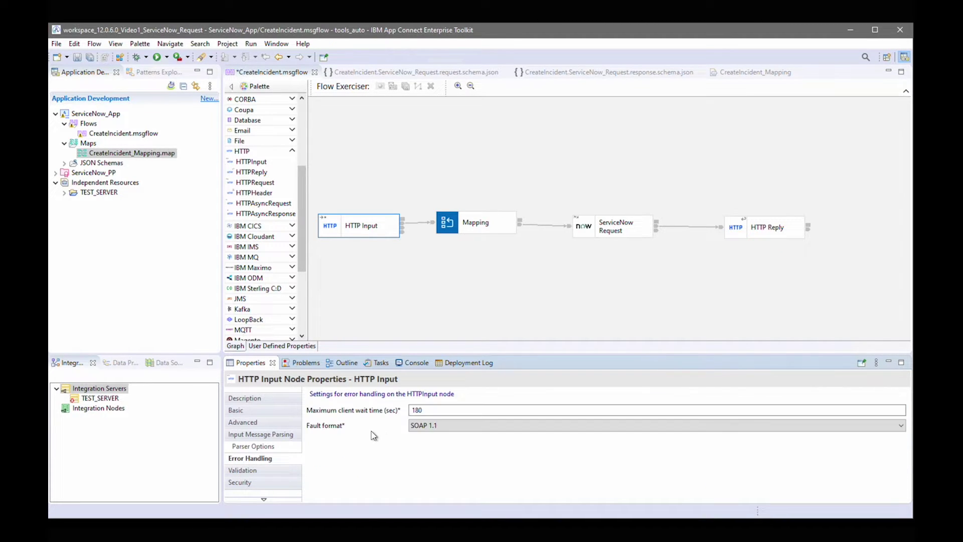
click(424, 425)
click(419, 455)
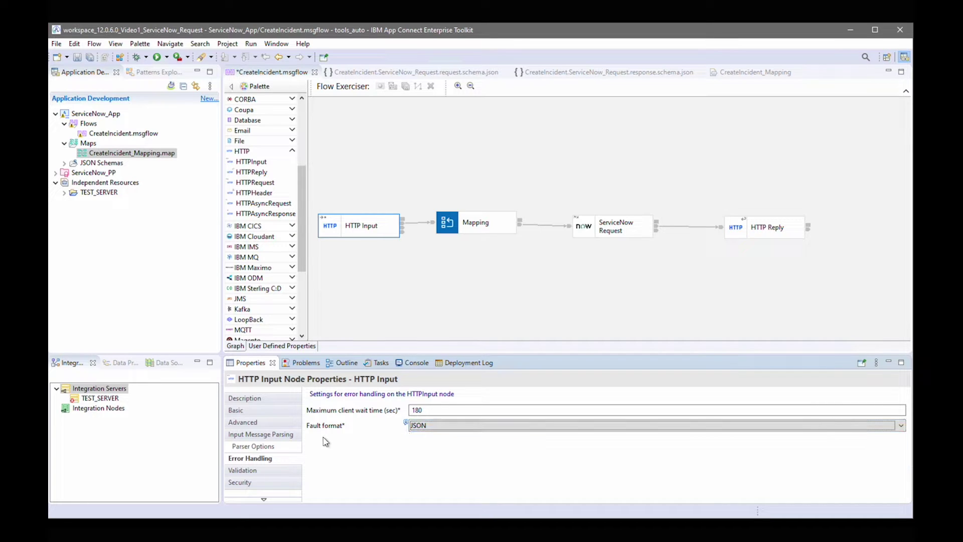
click(256, 411)
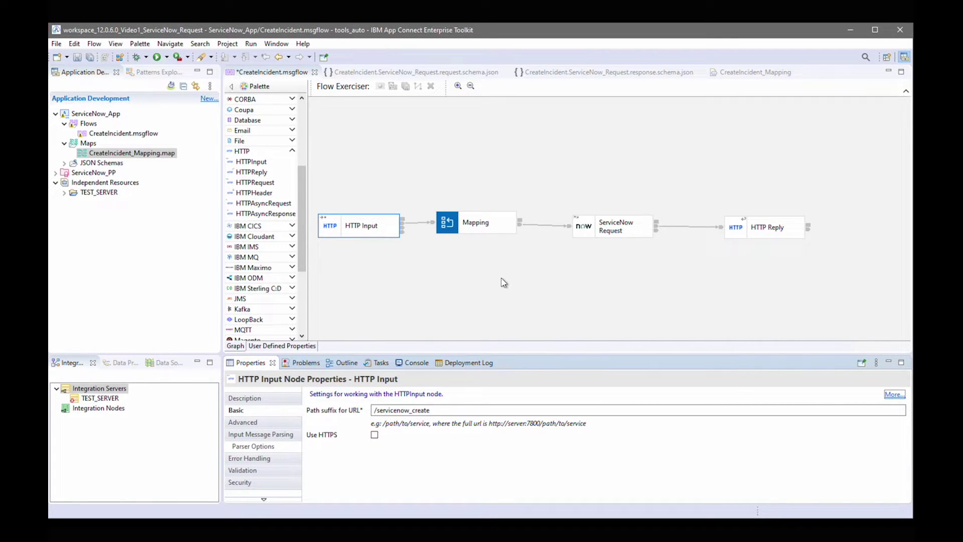
key(ctrl+s)
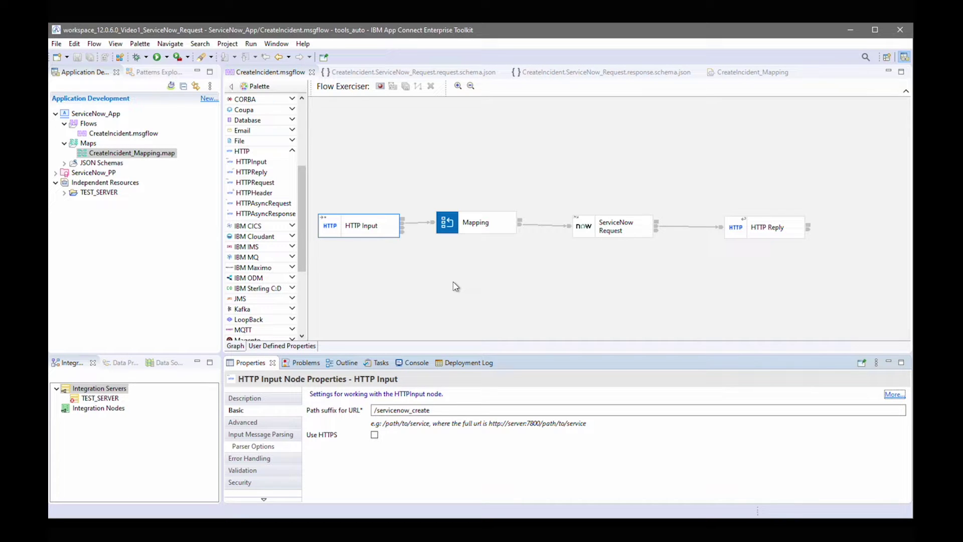
Step: Start the TEST_SERVER integration server and deploy the ServiceNow_PP policy project to it
click(101, 398)
right_click(102, 402)
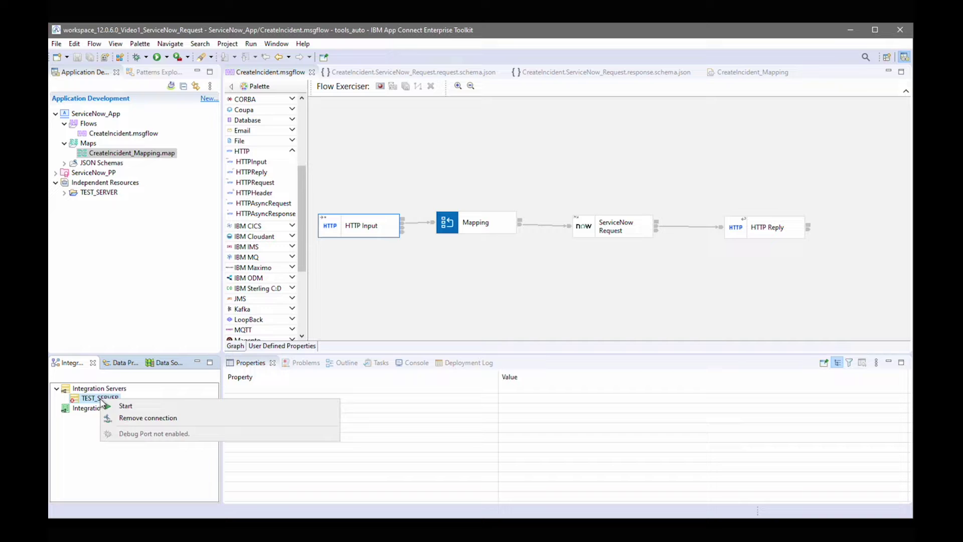
click(133, 406)
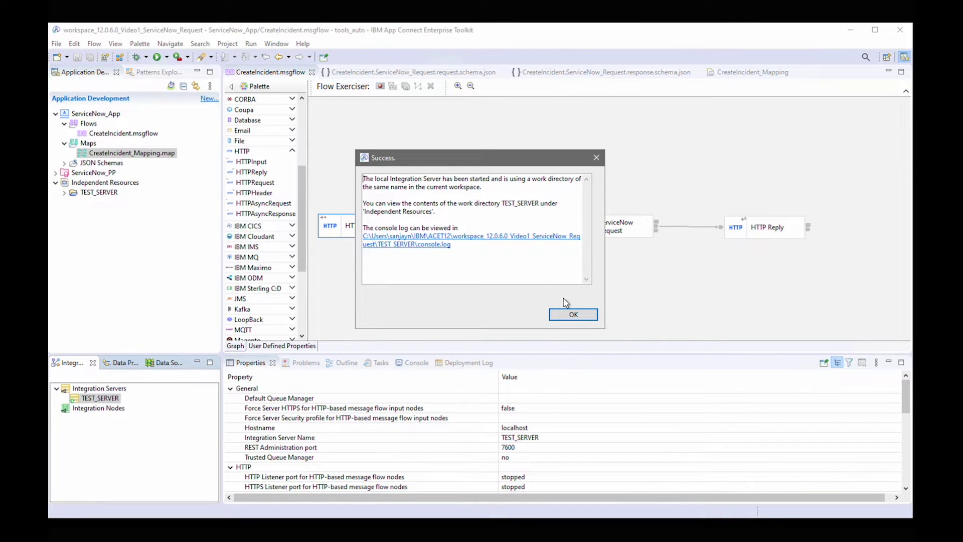
click(576, 315)
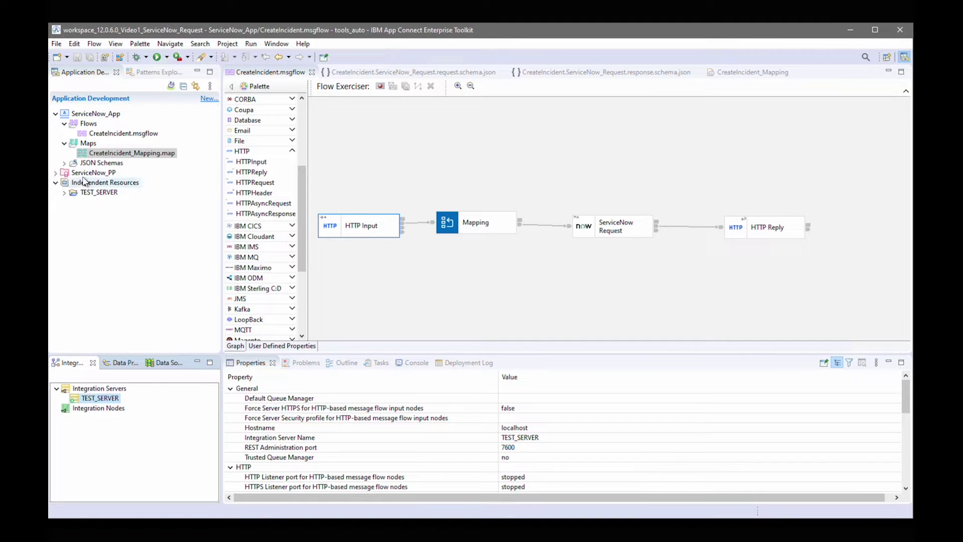
drag(86, 173, 95, 402)
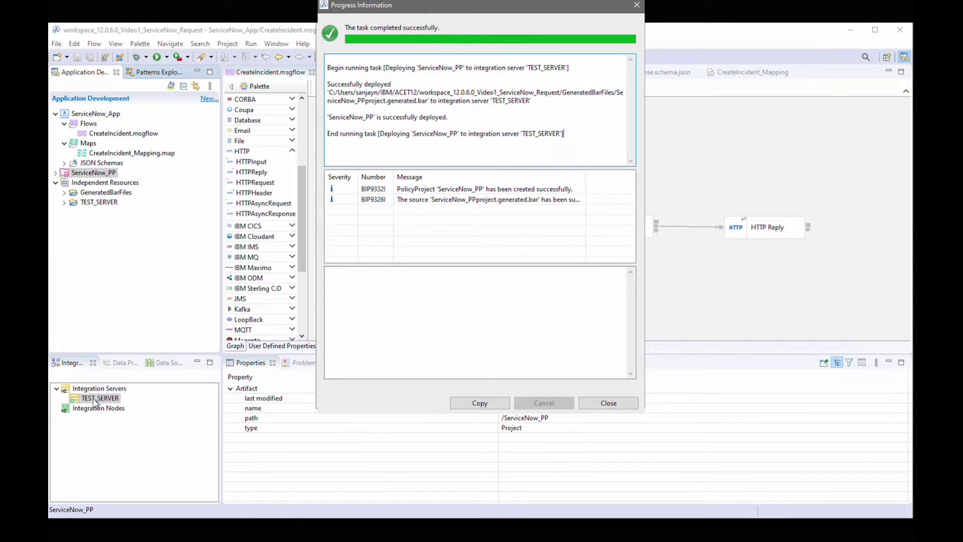
click(609, 403)
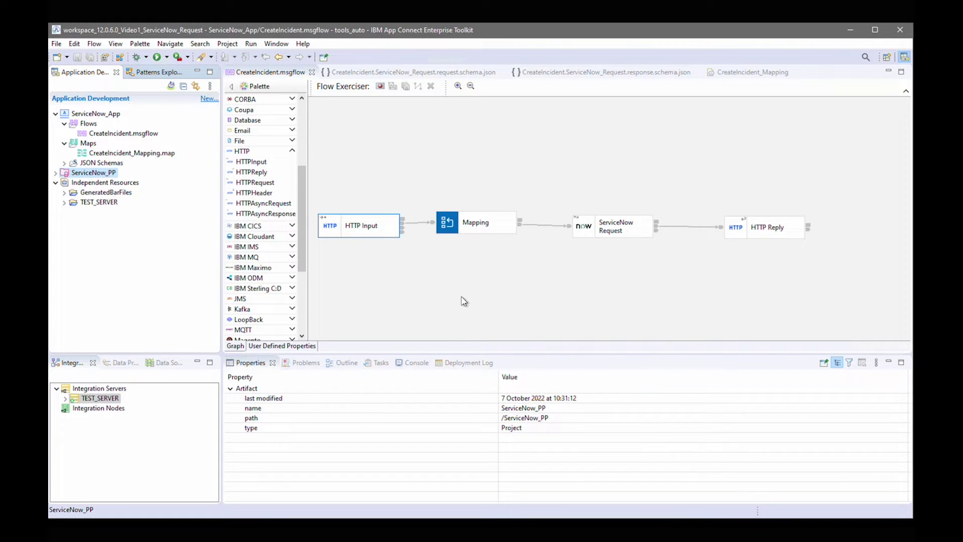
Step: Start Flow Exerciser recording on CreateIncident, deploying ServiceNow_App to TEST_SERVER and turning off the owned-flow deployment warning and the ready-to-record message
click(381, 88)
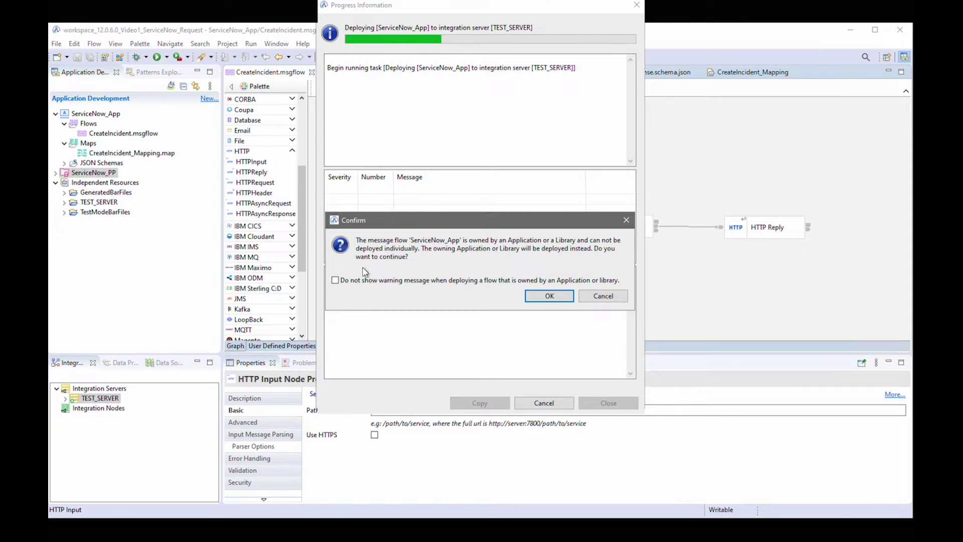
click(335, 280)
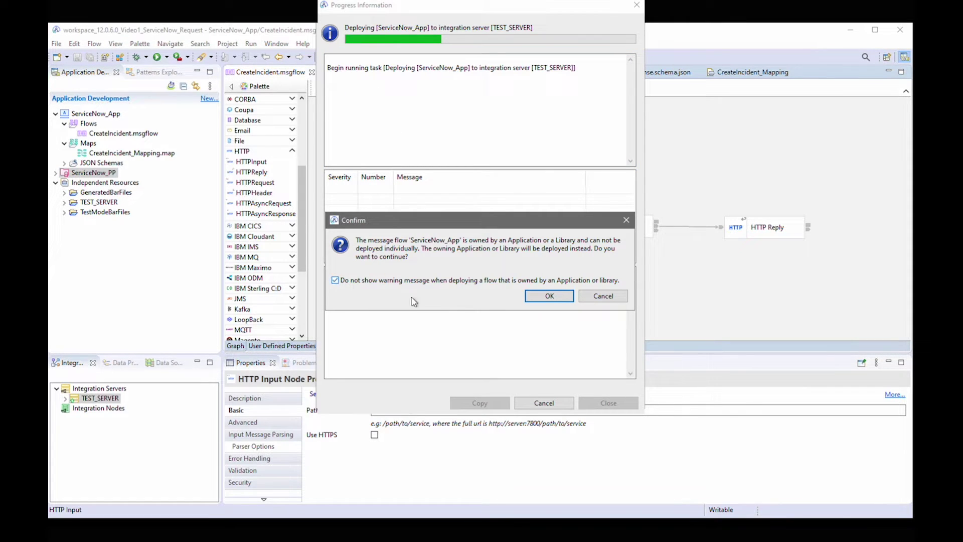
click(550, 295)
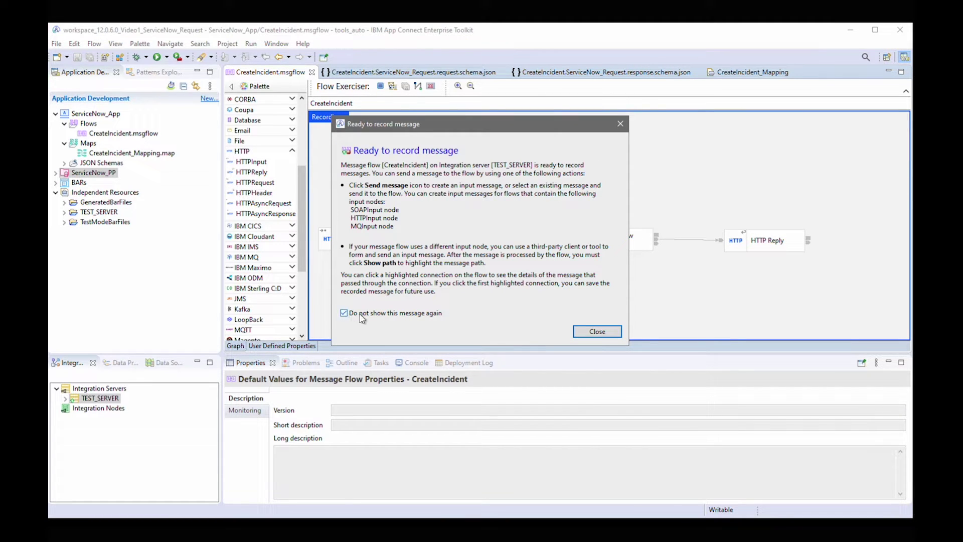
click(590, 333)
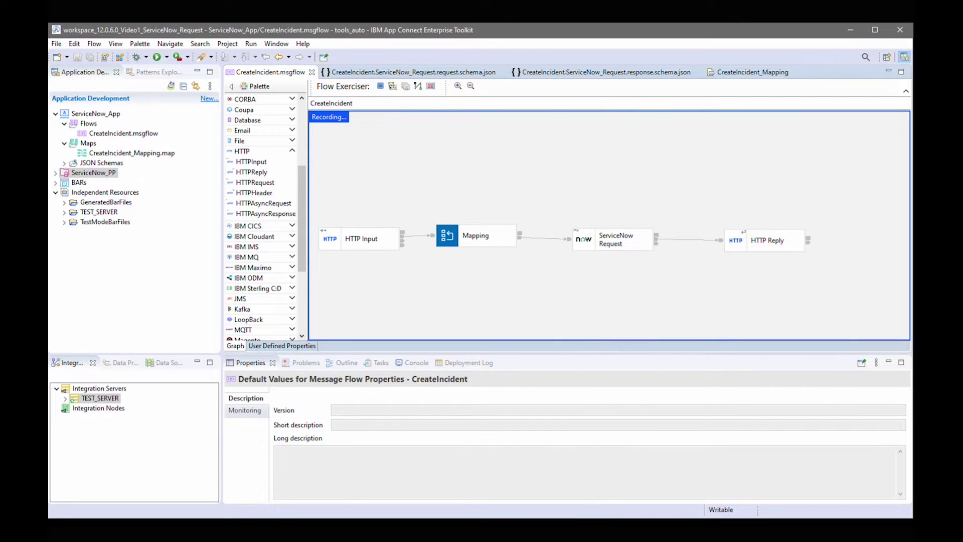
Step: Check the current ServiceNow incident list, and send a new empty input message to the HTTP Input node from the Toolkit's Flow Exerciser
click(421, 527)
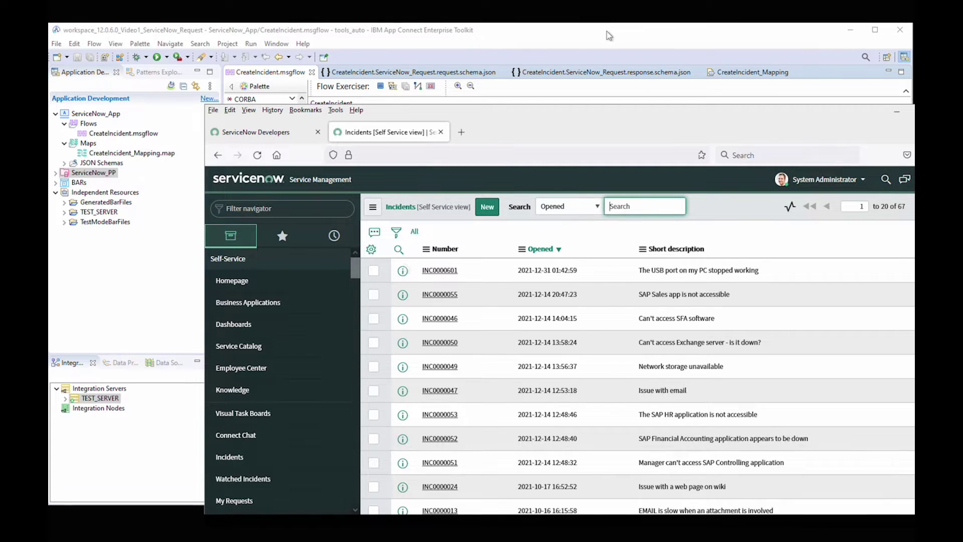
click(607, 32)
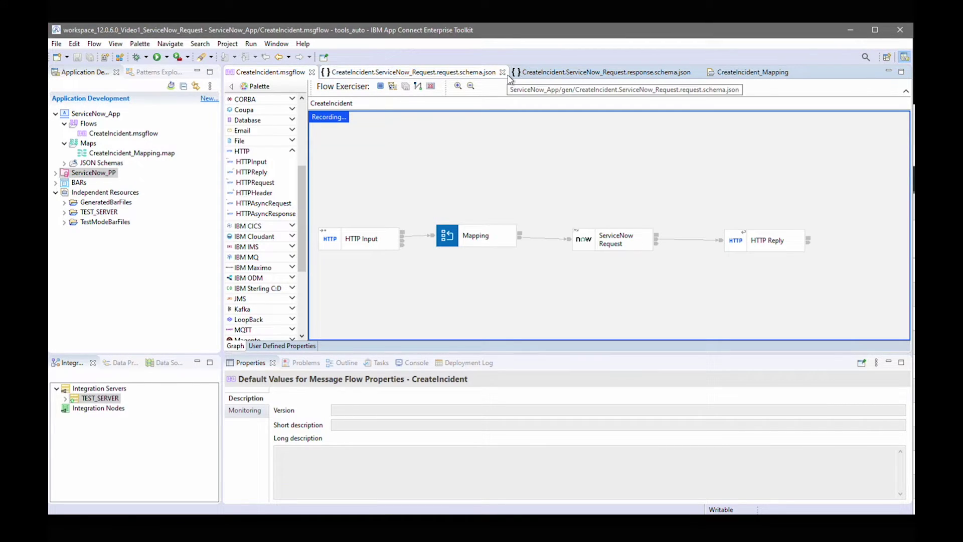
click(393, 87)
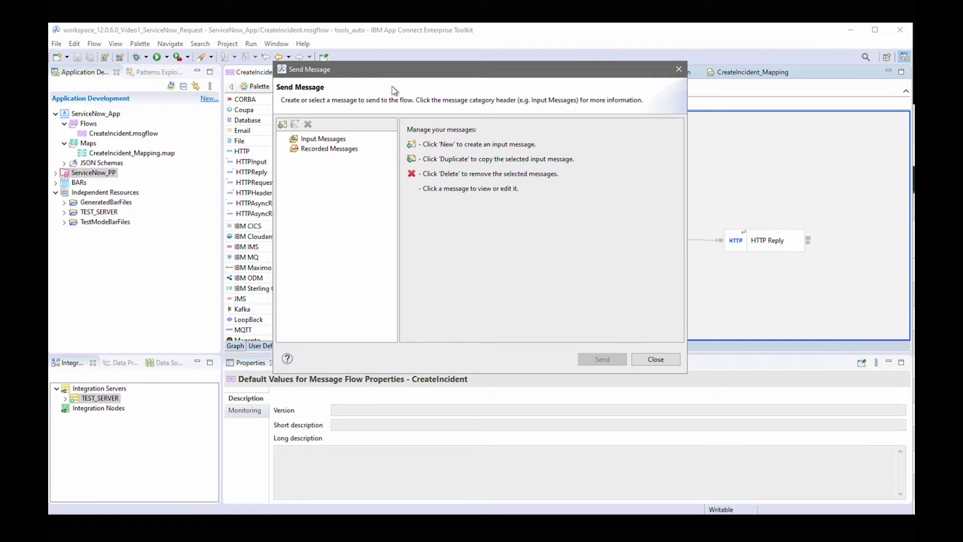
click(313, 139)
right_click(313, 140)
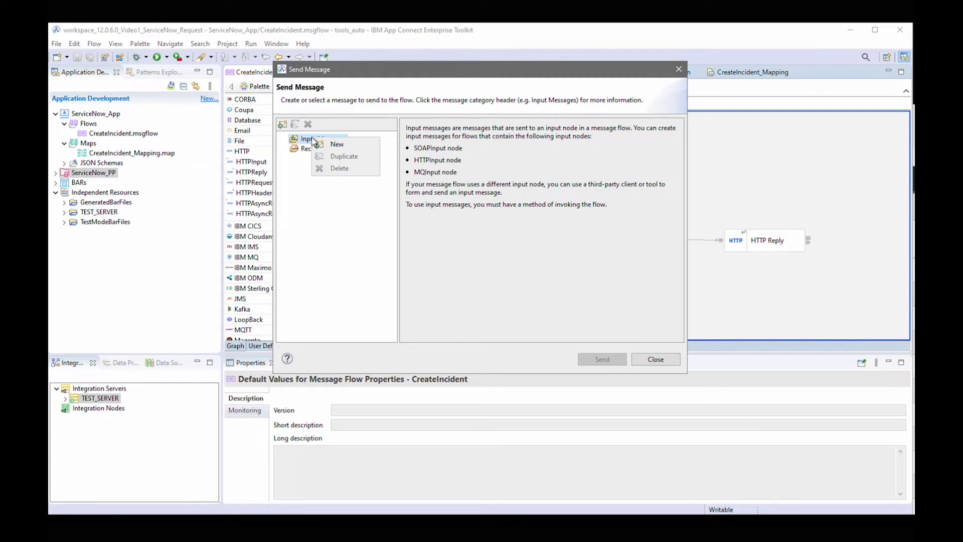
click(327, 144)
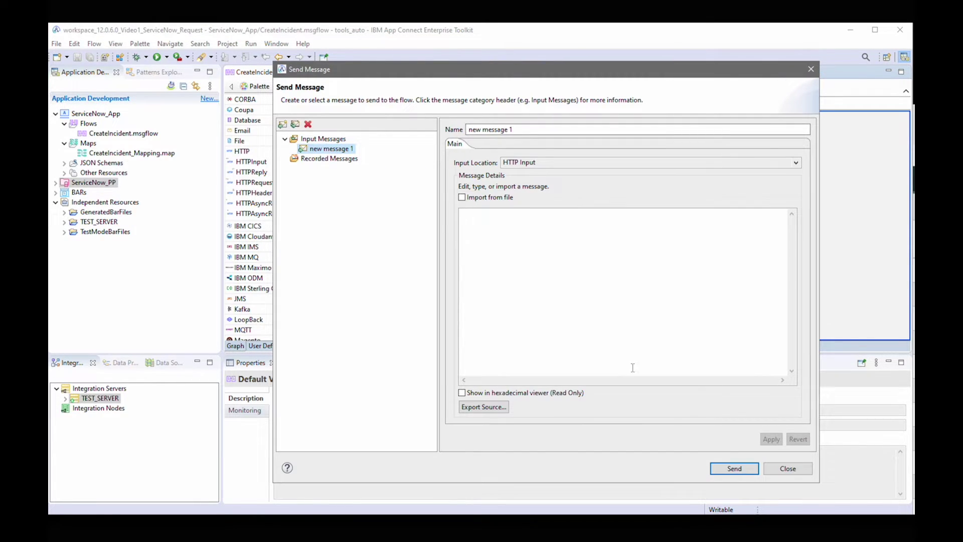
click(735, 468)
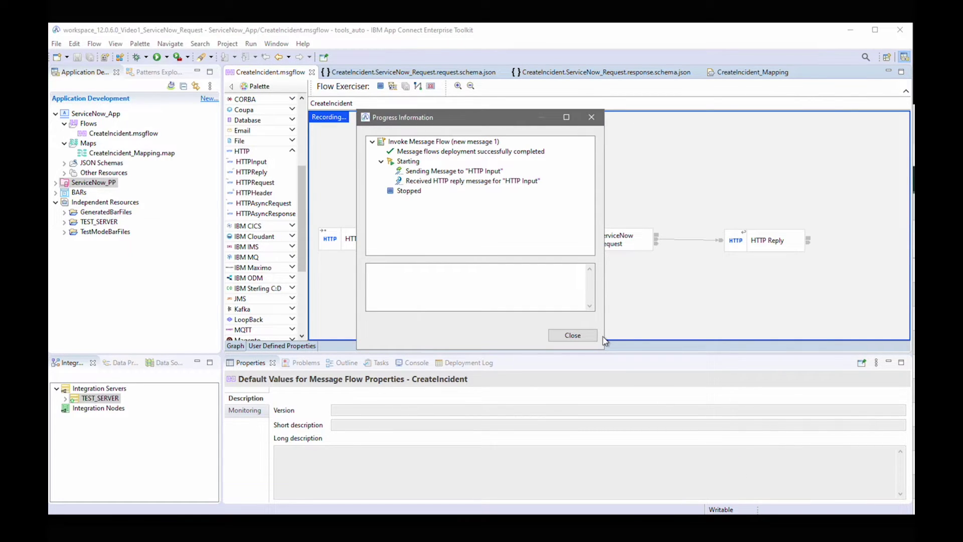
Step: Examine the sys_id in the HTTP reply message received for HTTP Input and dismiss the progress information
click(436, 182)
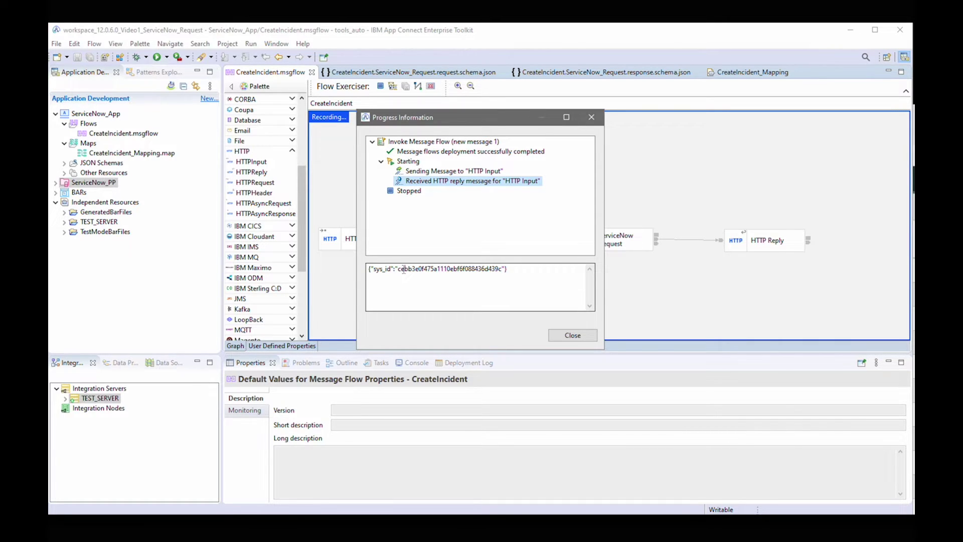
drag(399, 270, 504, 271)
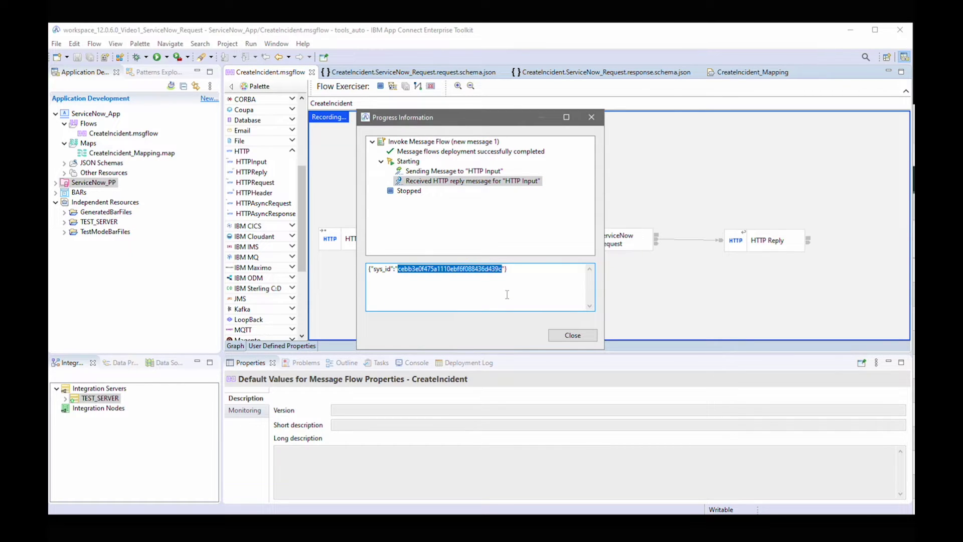
click(573, 336)
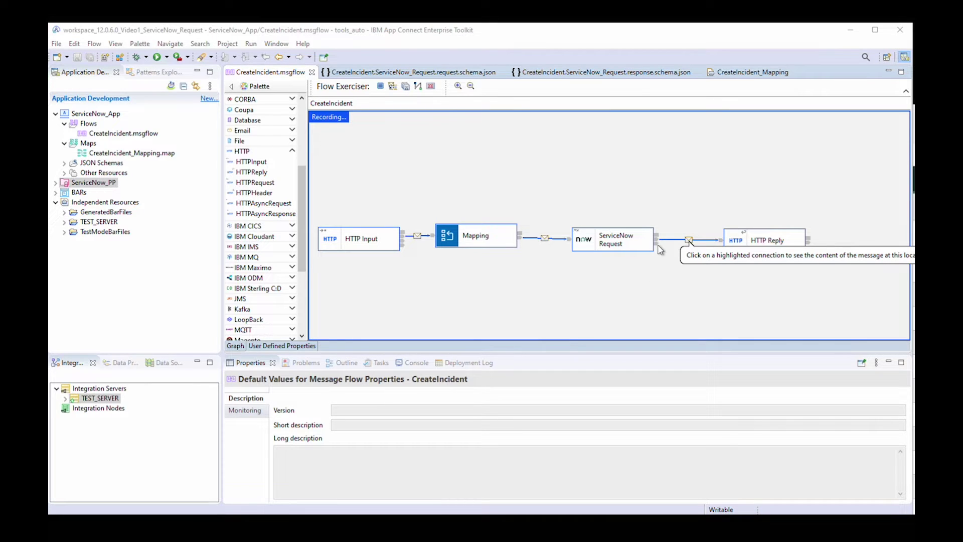
Step: Inspect the recorded messages on the connection into HTTP Reply and on the connection from Mapping to ServiceNow Request
click(690, 241)
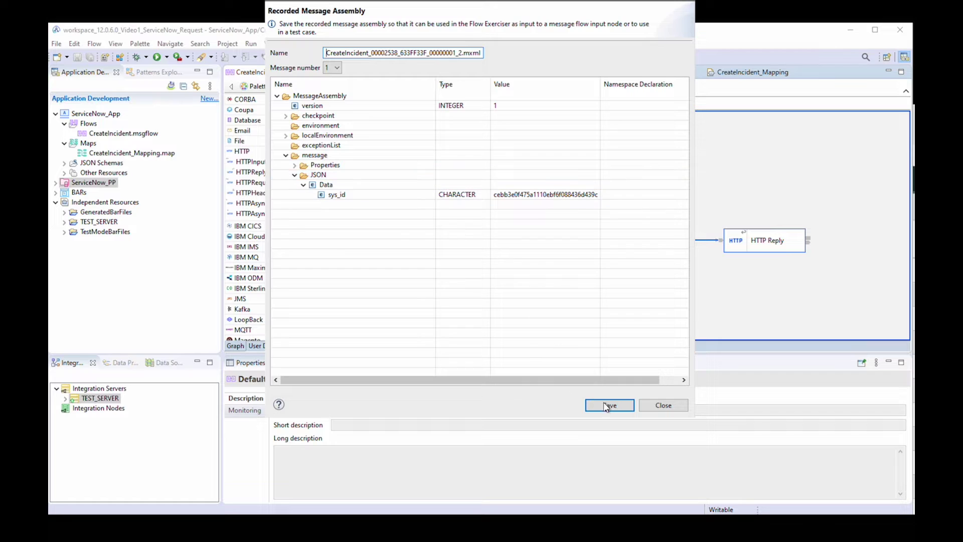
click(663, 406)
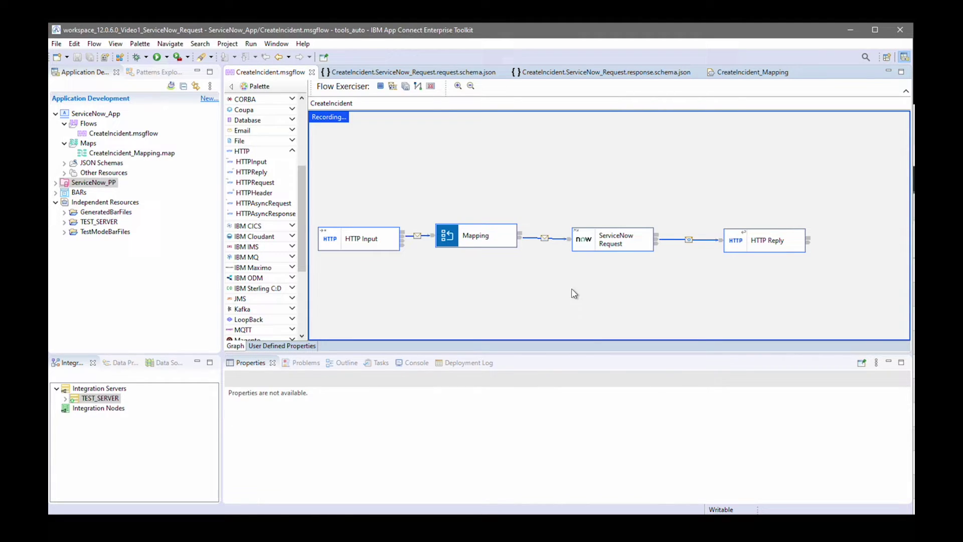
click(545, 240)
click(545, 239)
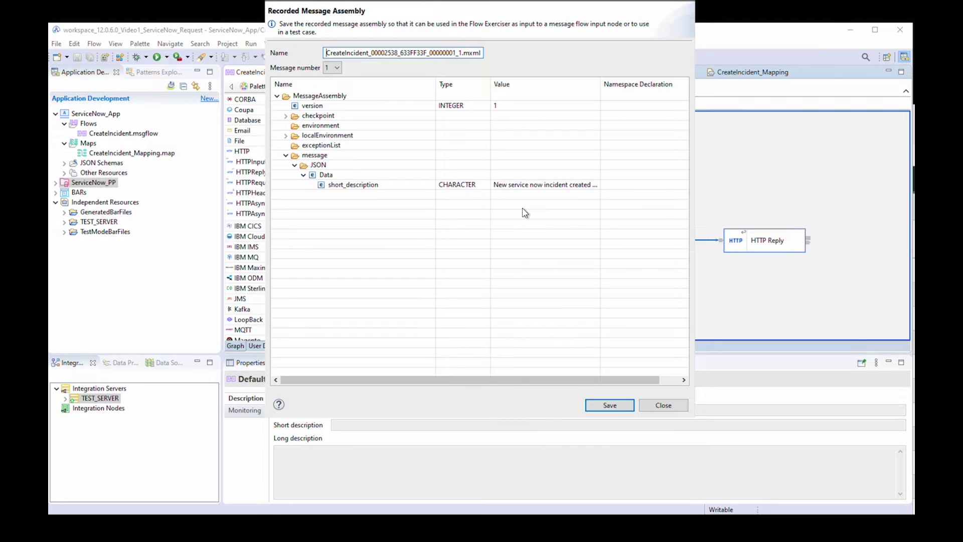
click(664, 405)
Step: Switch to ServiceNow in the browser, refresh the incident list, and review the newest incident's details before returning to the list
key(alt+Tab)
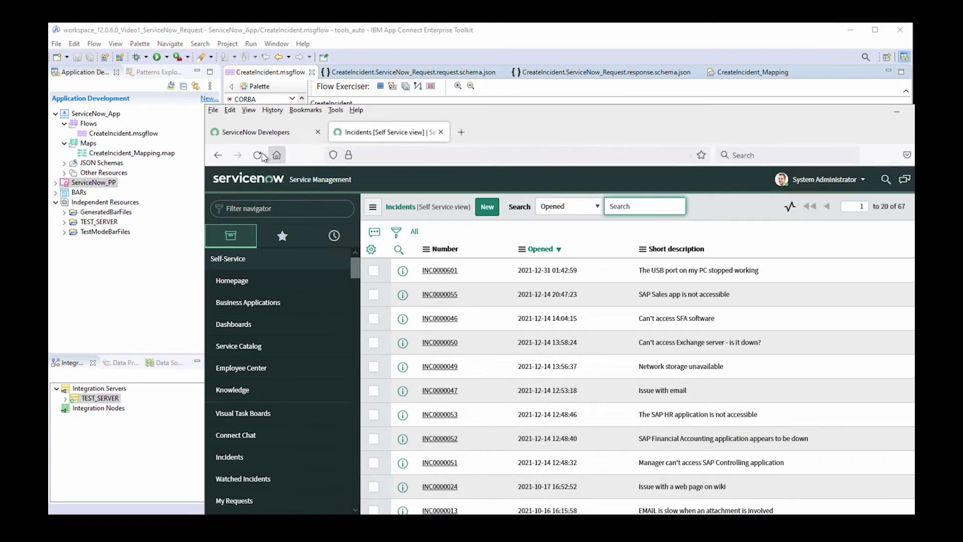
click(261, 156)
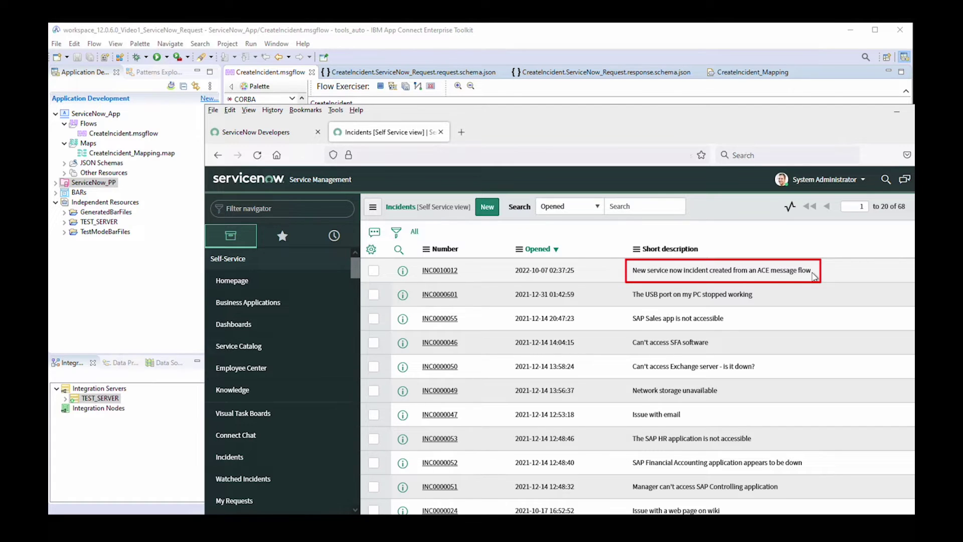
click(444, 274)
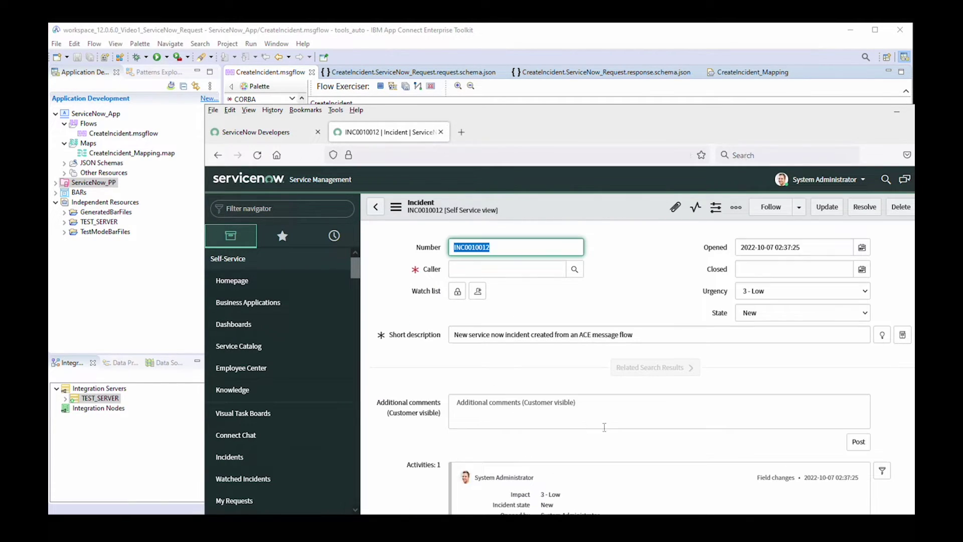
scroll(636, 443, down, 5)
scroll(637, 445, up, 5)
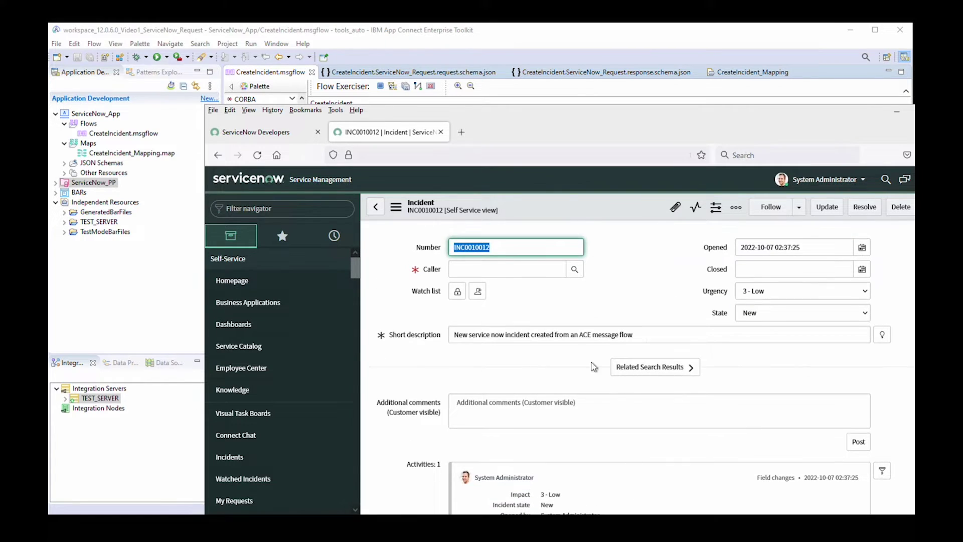
click(376, 208)
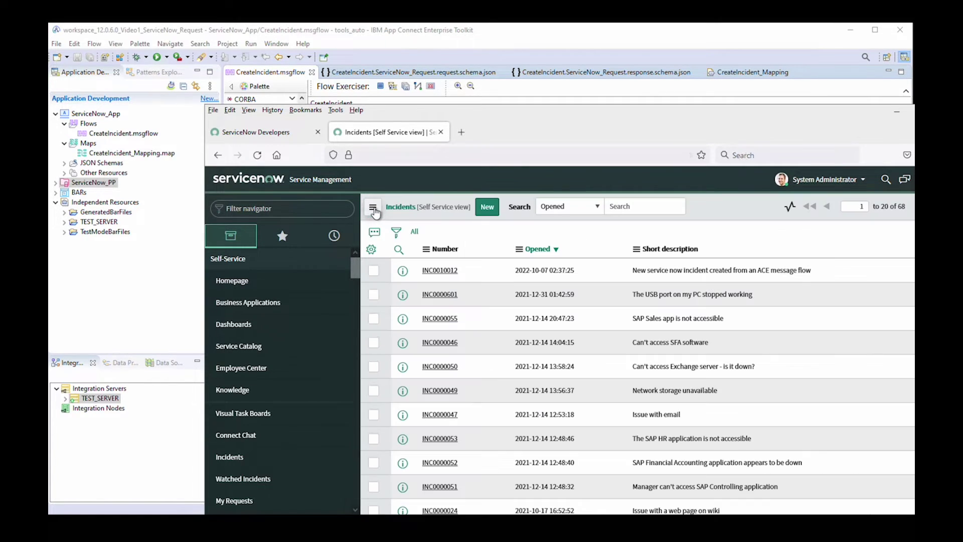
Step: Switch back to the App Connect Enterprise Toolkit and stop the Flow Exerciser recording of CreateIncident
click(532, 51)
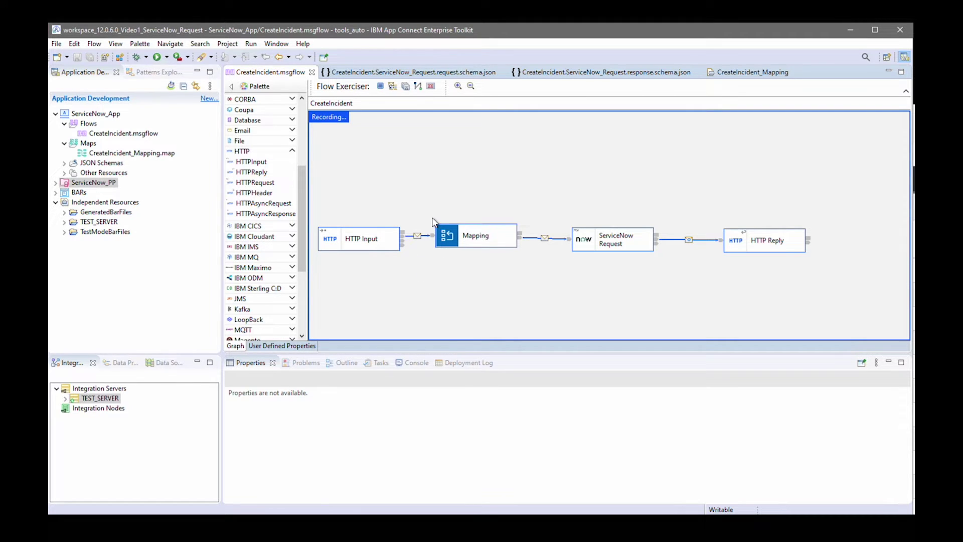
click(381, 87)
click(547, 291)
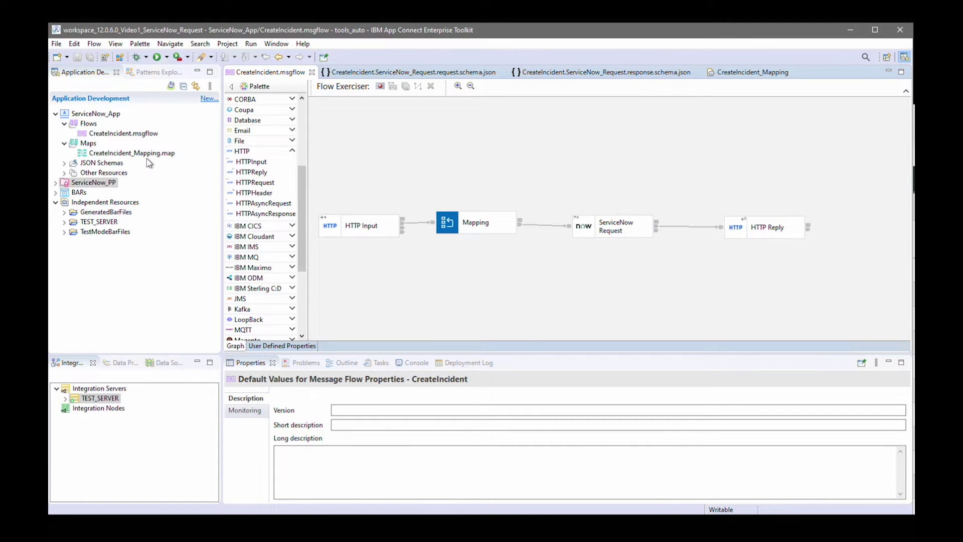
Step: Create a new message flow named RetrieveIncident in ServiceNow_App using the default broker schema
click(88, 126)
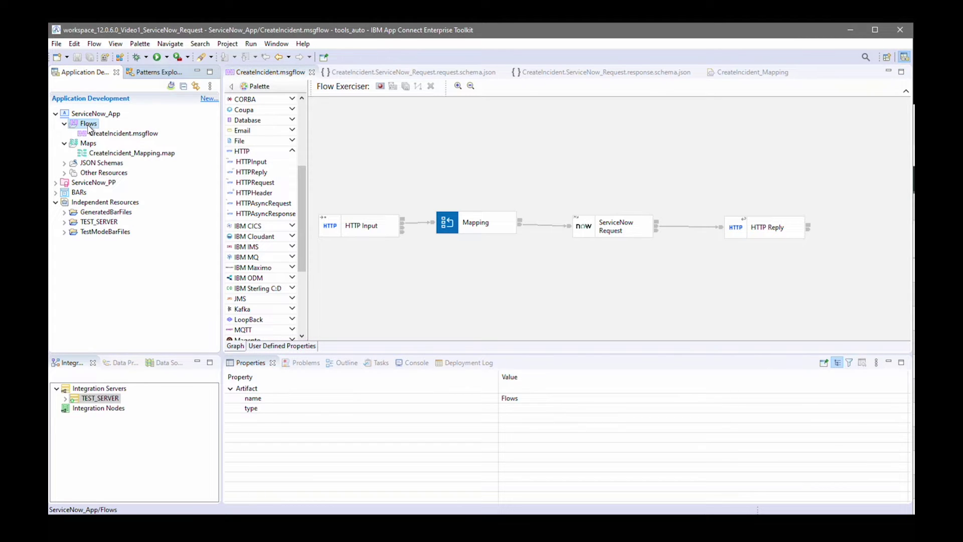
right_click(89, 126)
mouse_move(186, 133)
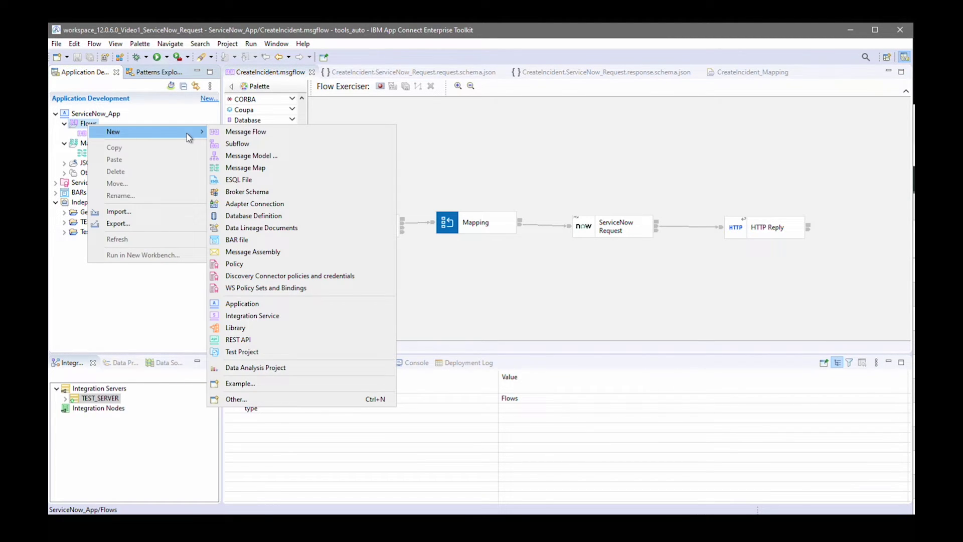
click(249, 132)
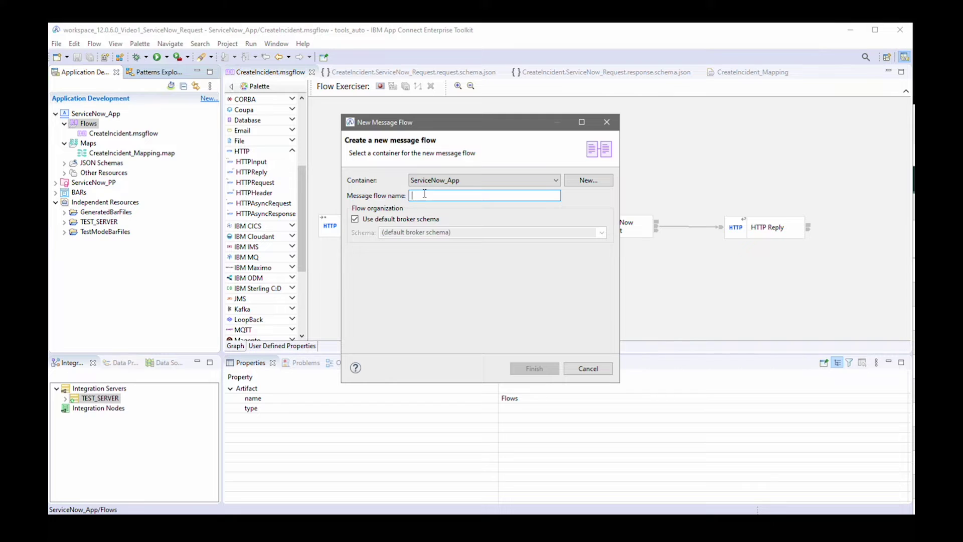
text(RetrieveIncident)
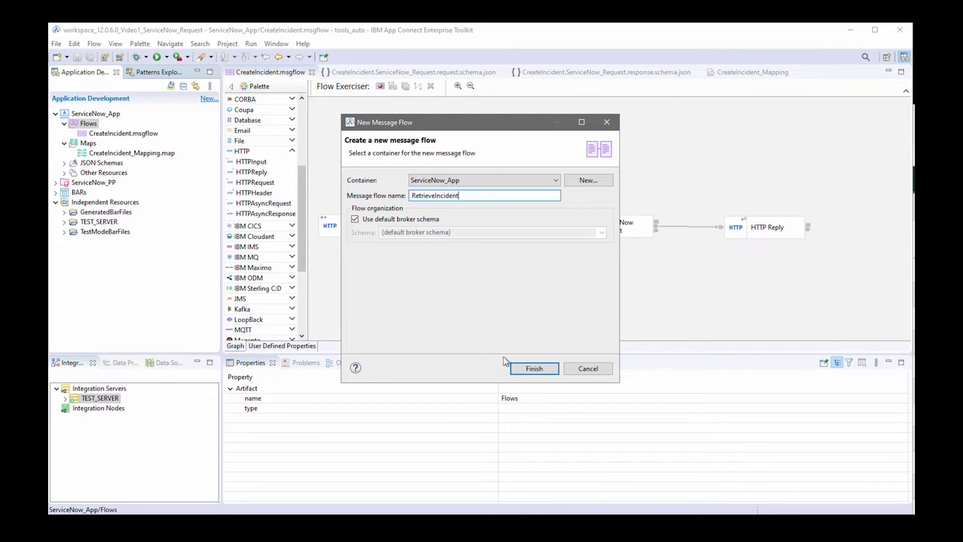
click(534, 368)
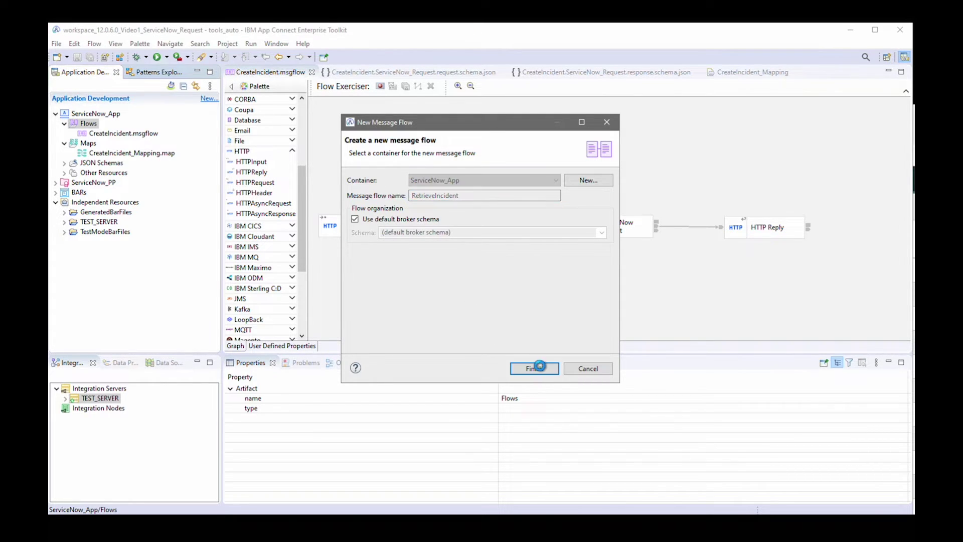
Step: Add a ServiceNow Request node near the middle of the RetrieveIncident flow canvas
scroll(297, 300, down, 4)
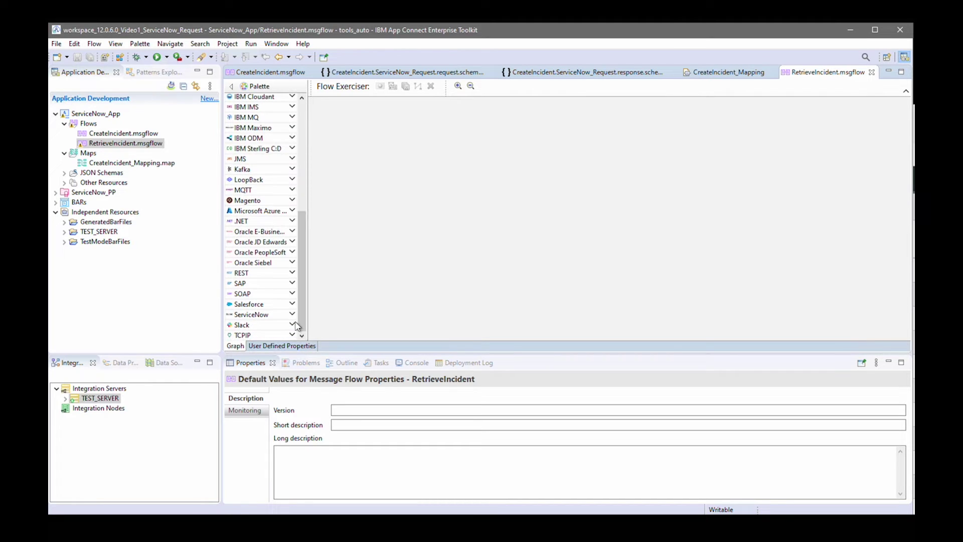
click(292, 315)
click(274, 329)
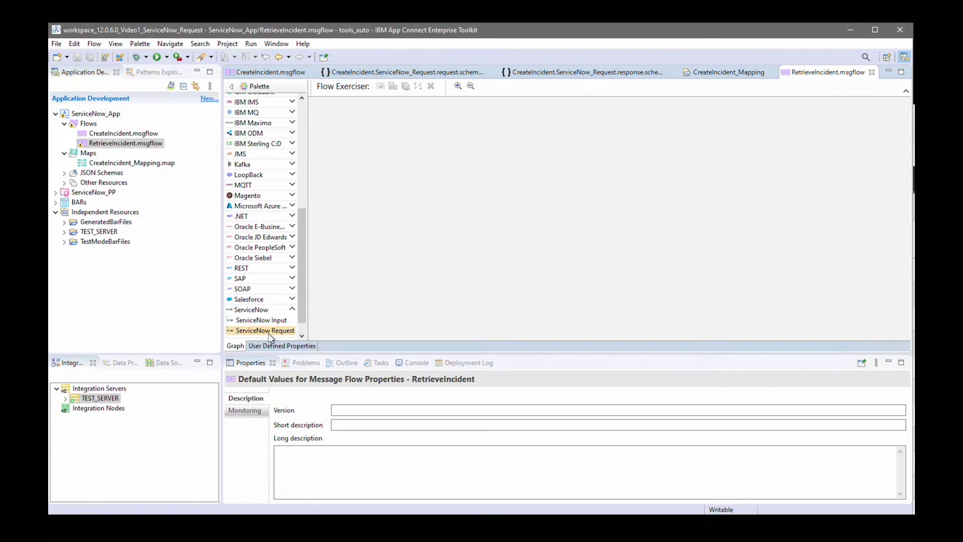
click(542, 211)
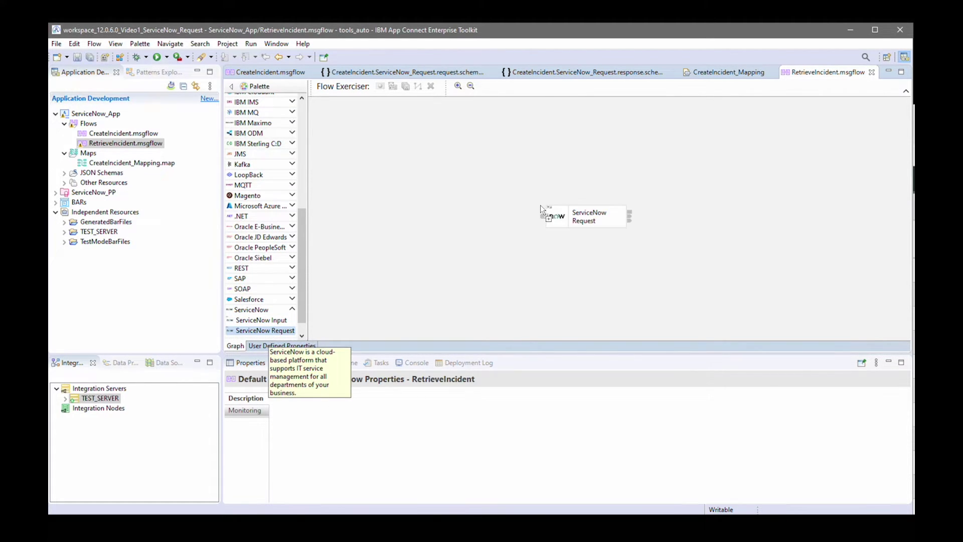
Step: Stop the TEST_SERVER integration server
click(88, 401)
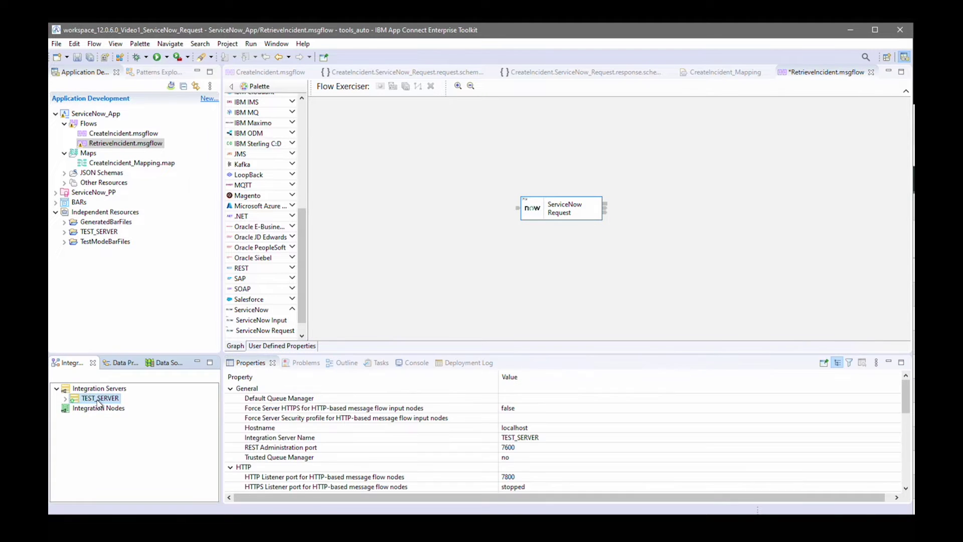
right_click(99, 400)
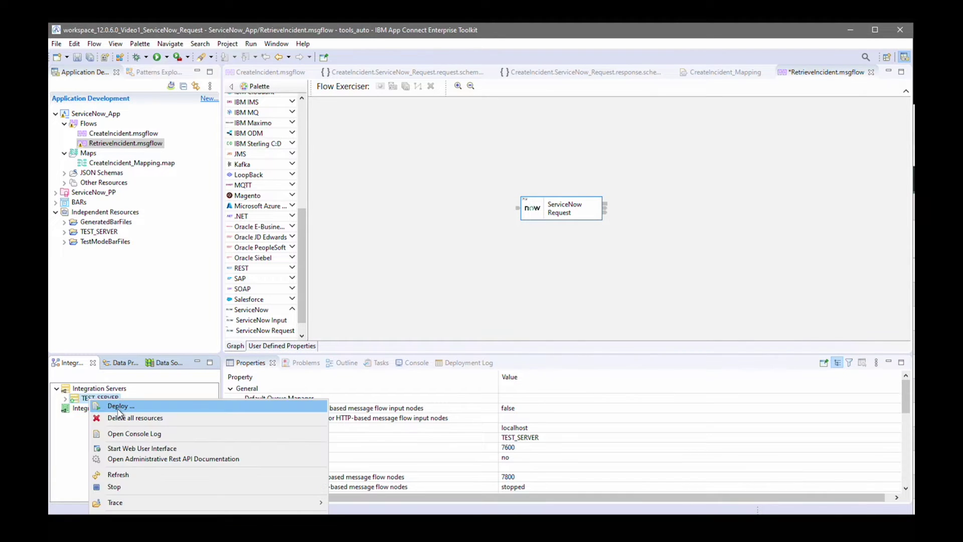
click(115, 487)
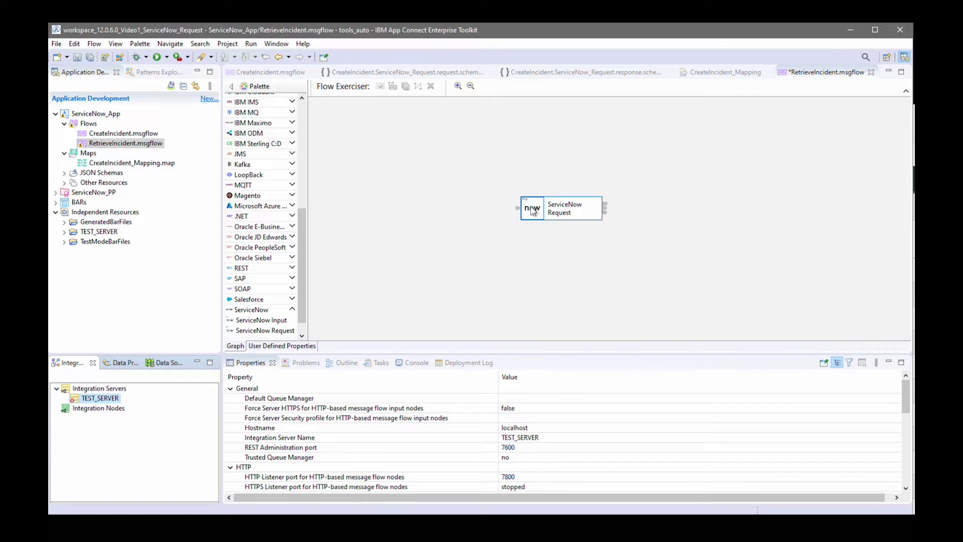
Step: Launch Connector Discovery for the ServiceNow Request node, using the ServiceNow_PP policy project
click(532, 210)
click(351, 413)
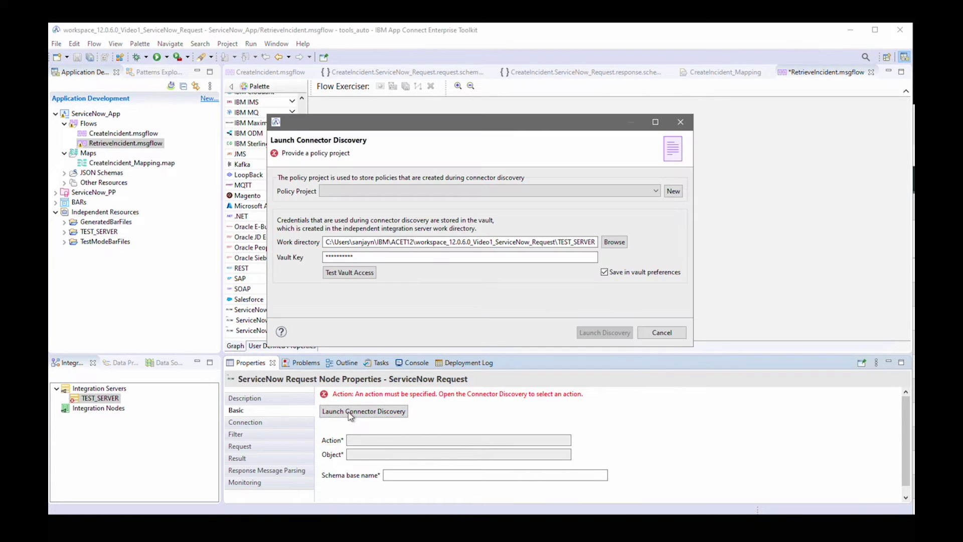
click(656, 191)
click(431, 202)
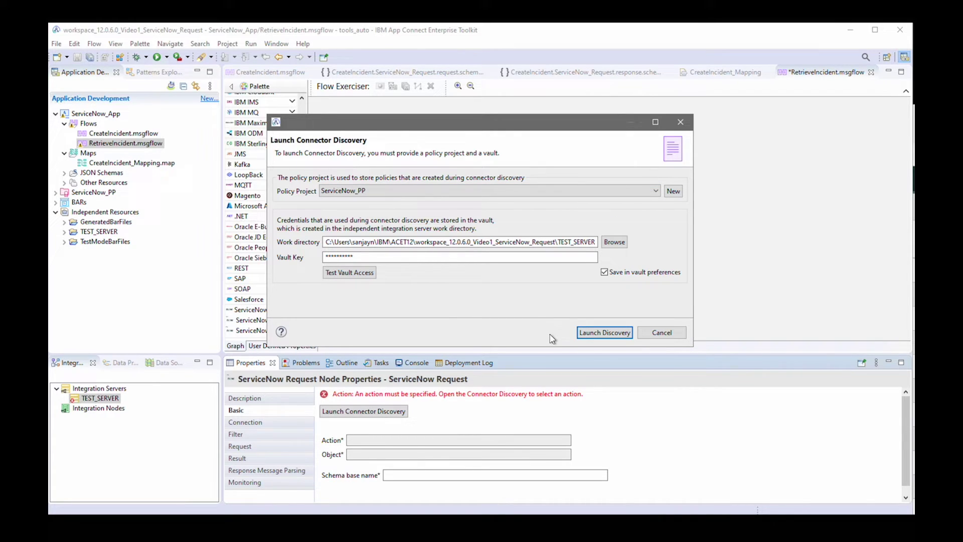
click(610, 333)
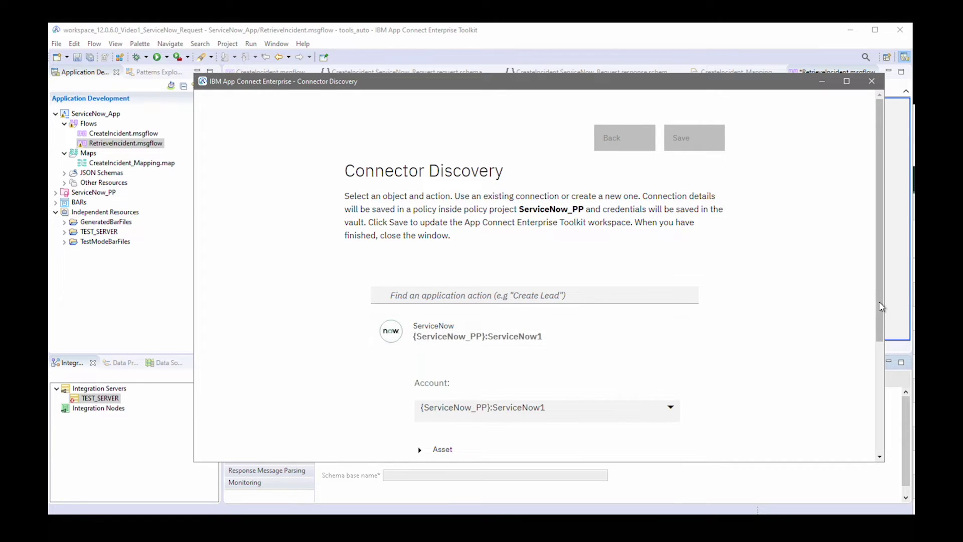
Step: Choose the Retrieve incidents action of the Incident object for the ServiceNow1 account
drag(879, 338, 879, 431)
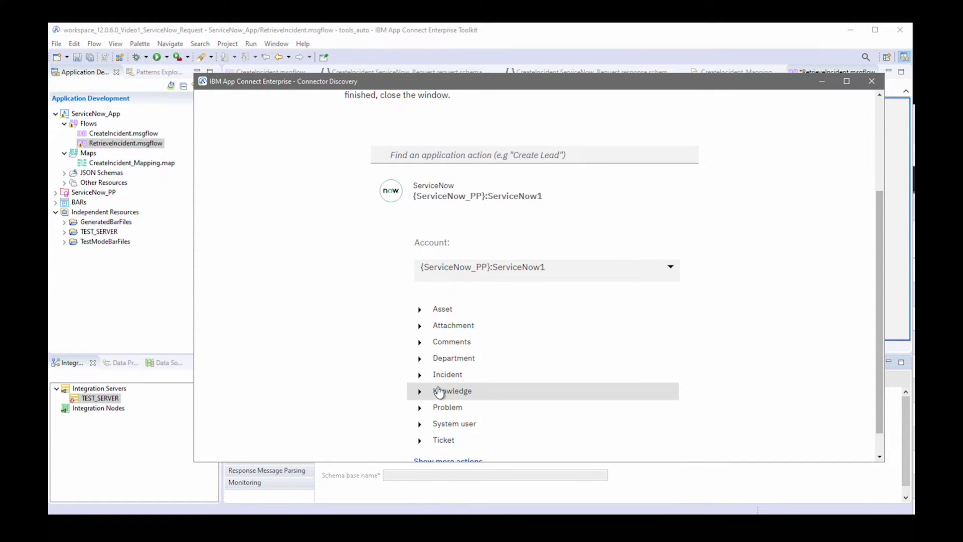
click(420, 378)
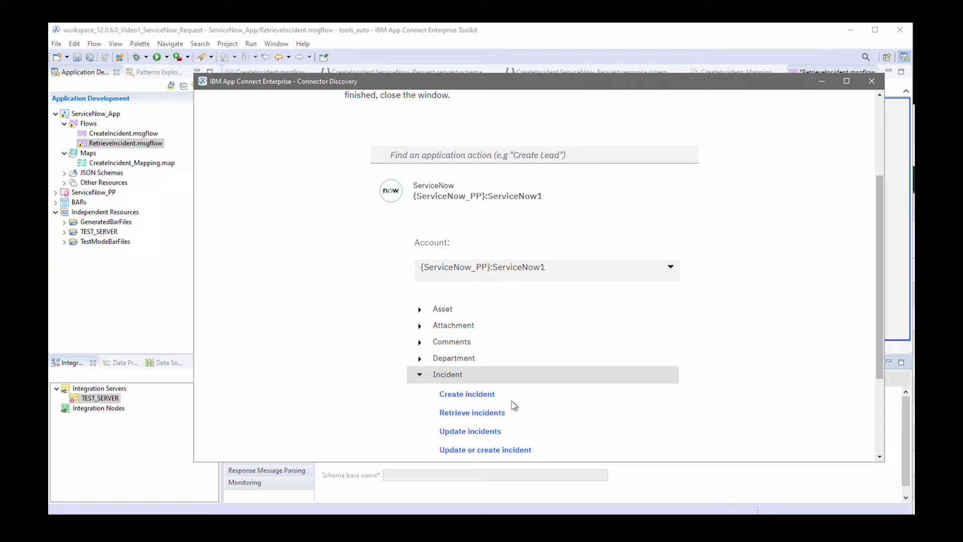
click(470, 412)
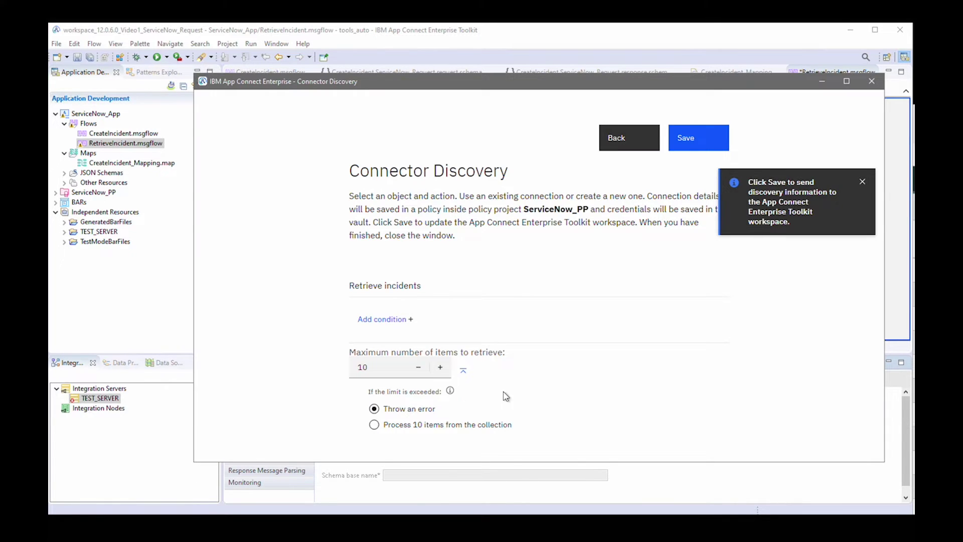
Step: Add the condition Sys ID equals "something" to Retrieve incidents, save the discovery information and close Connector Discovery
click(409, 325)
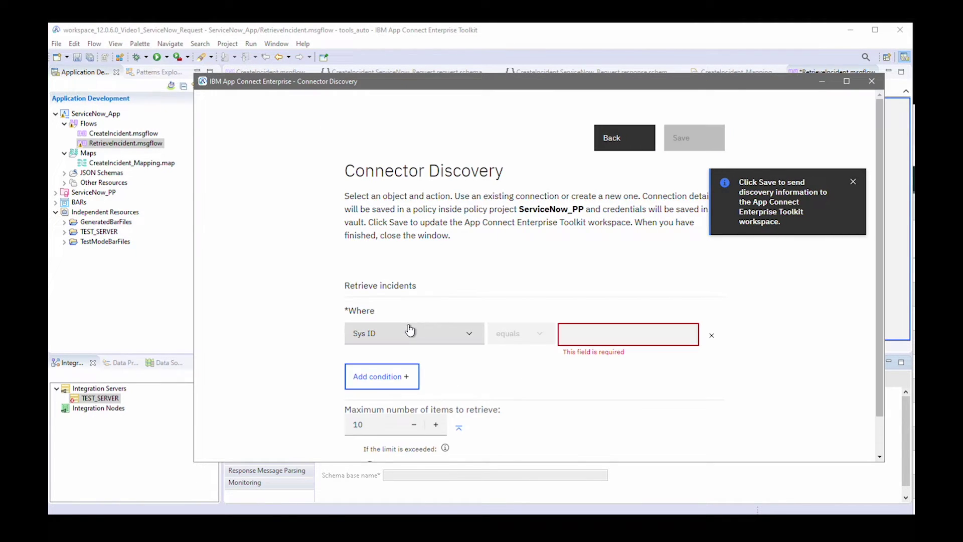
click(593, 337)
text(s)
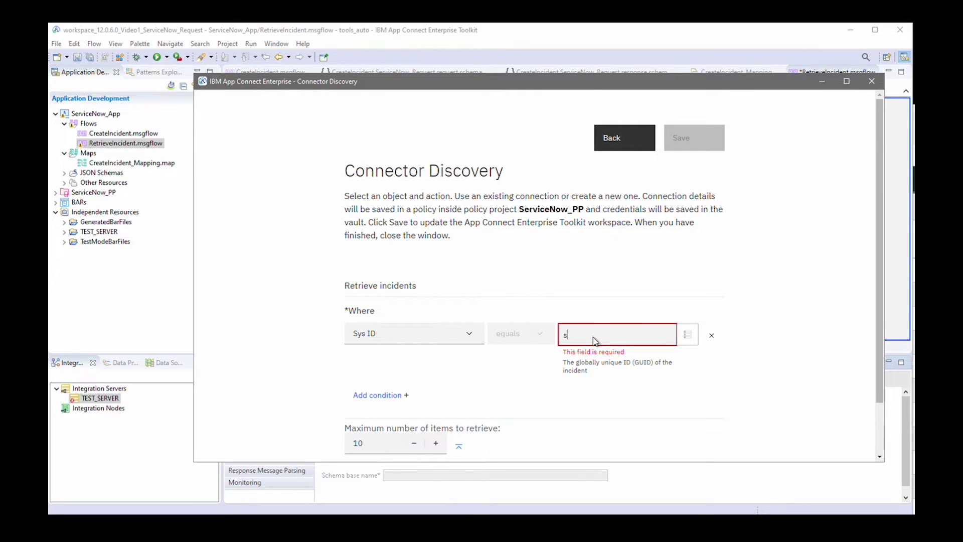
text(omething)
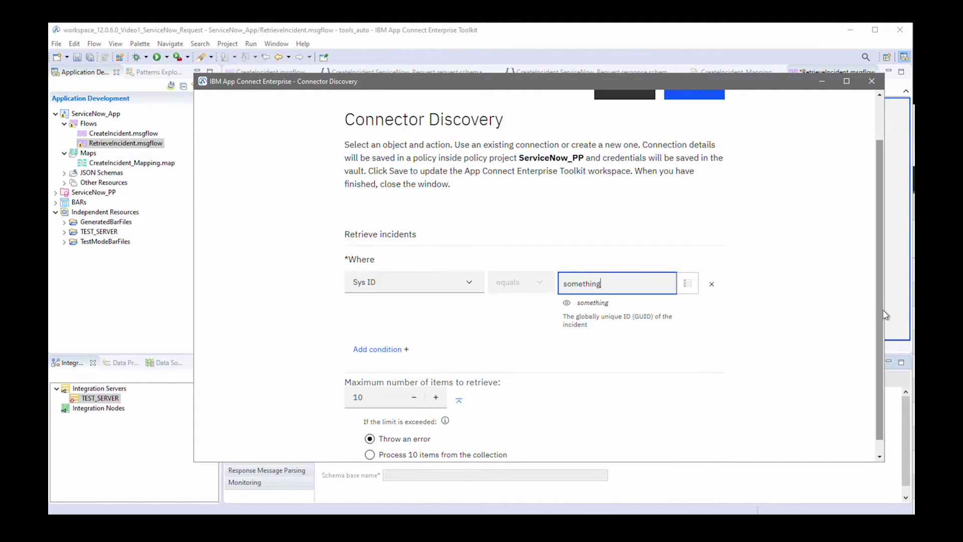
drag(880, 311, 877, 246)
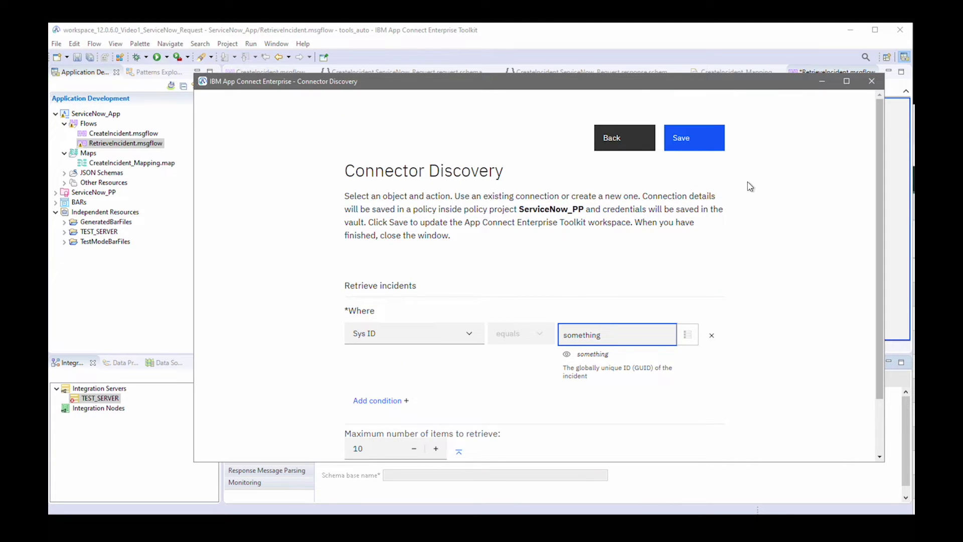
click(694, 144)
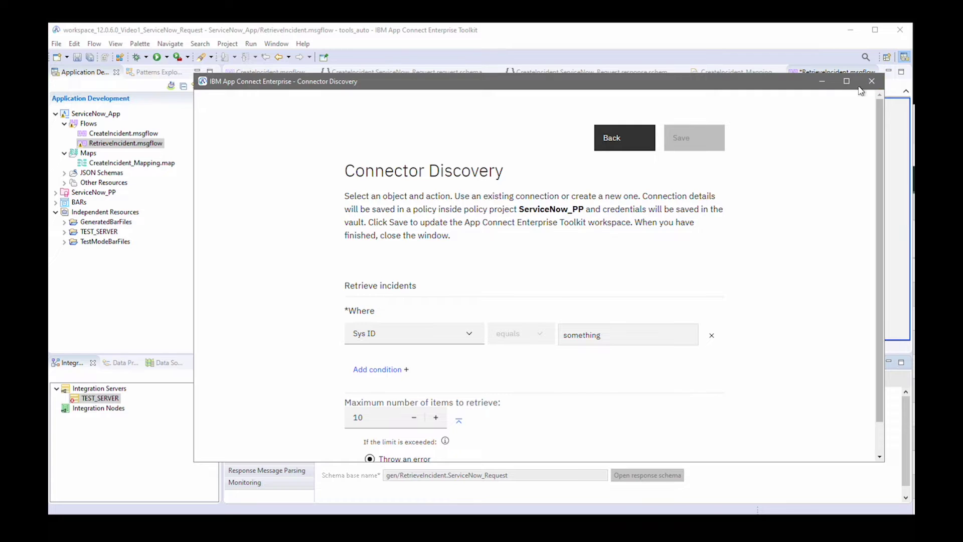
click(872, 80)
Step: Switch the node's Sys ID filter value to a location in the message tree and open the XPath Expression Builder for it
click(251, 436)
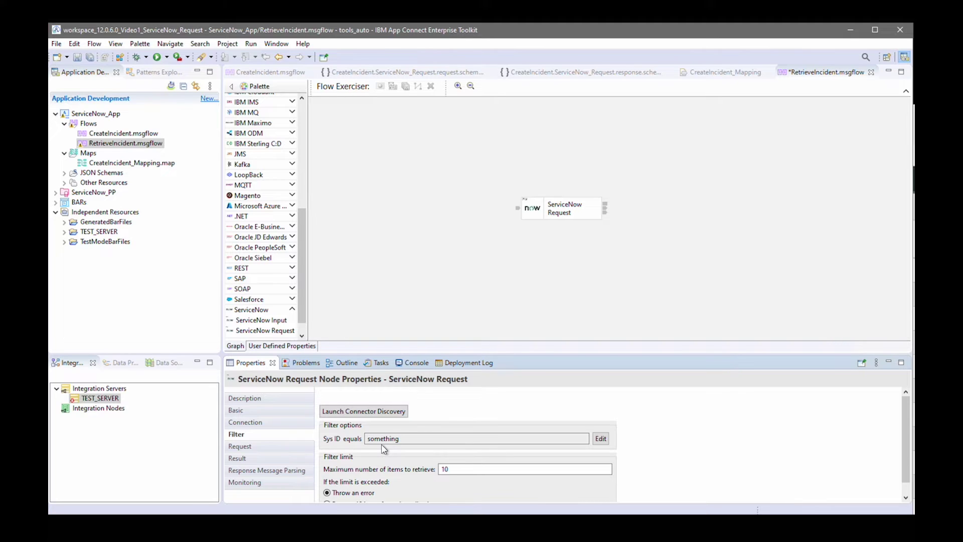
click(601, 439)
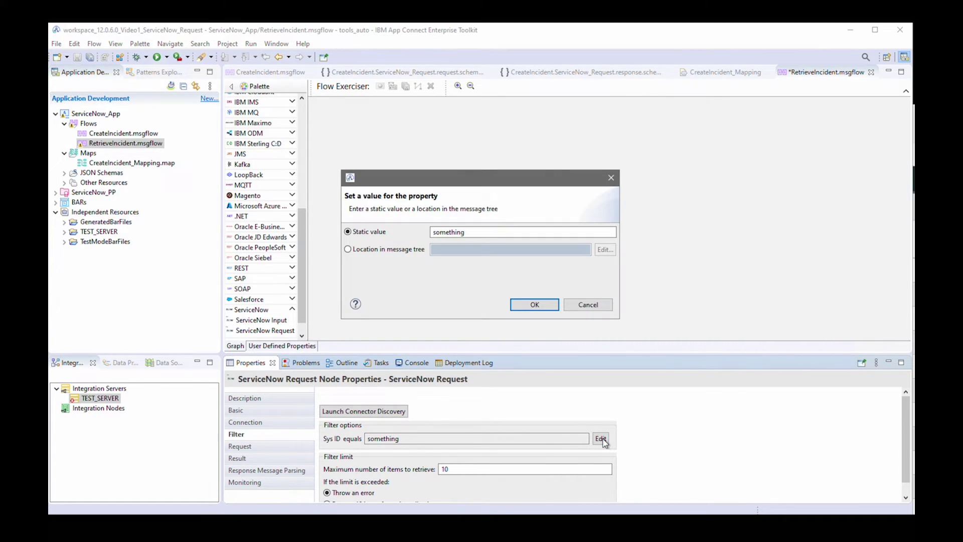
click(348, 250)
click(609, 252)
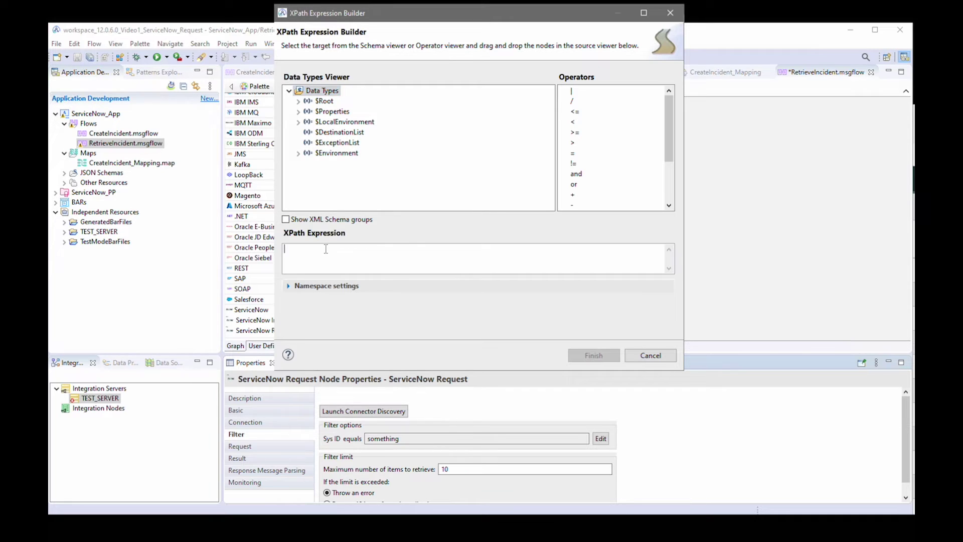
Step: Build the XPath expression $Root/JSON/Data/sys_id and apply it as the Sys ID filter value
drag(325, 101, 352, 268)
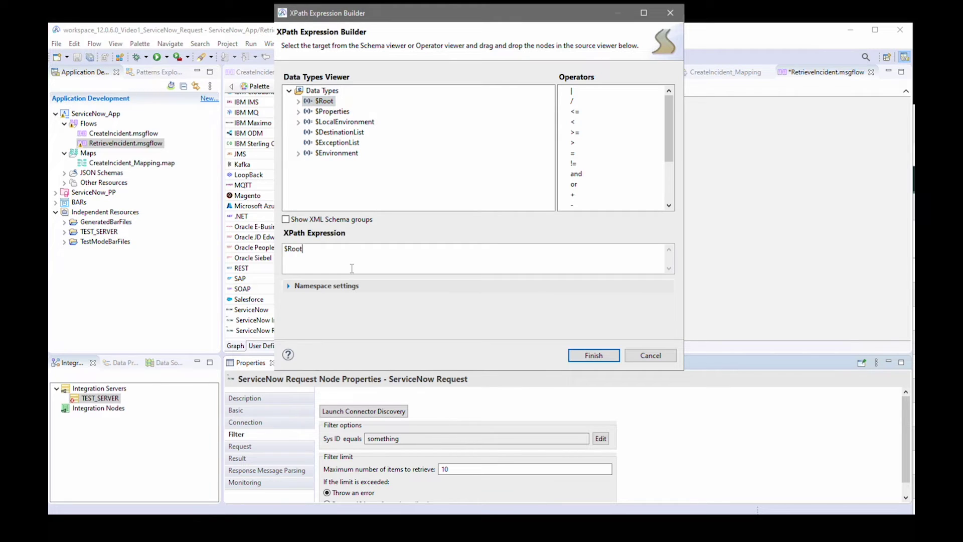
text(/)
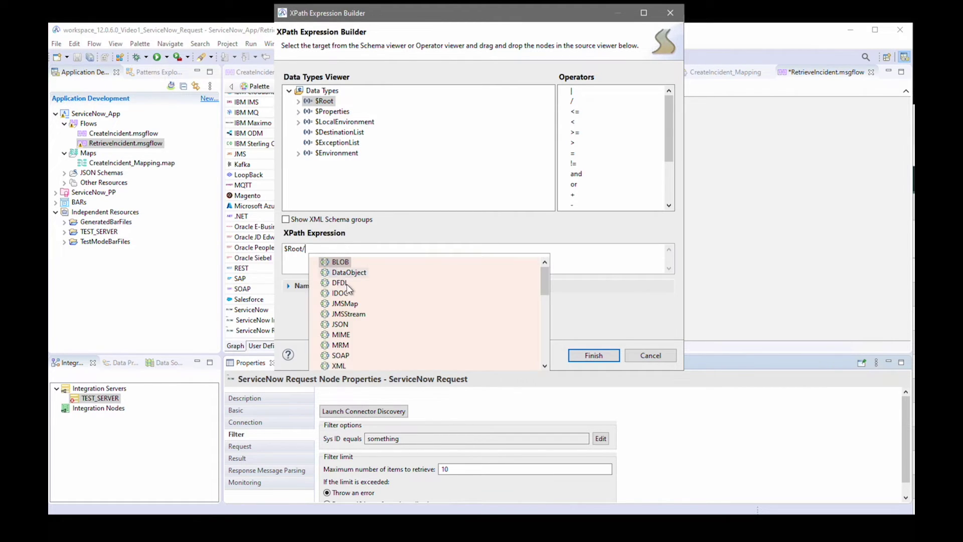
double_click(344, 323)
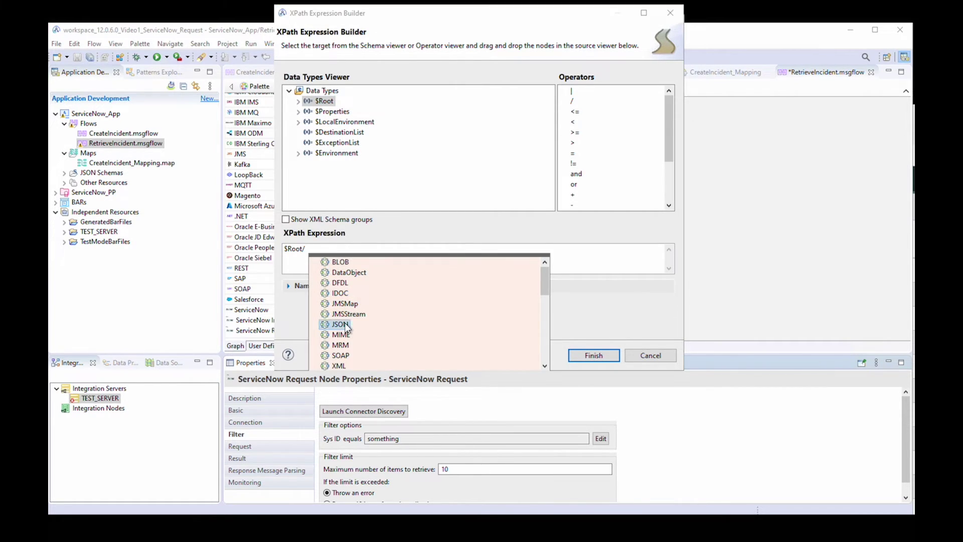
text(/D)
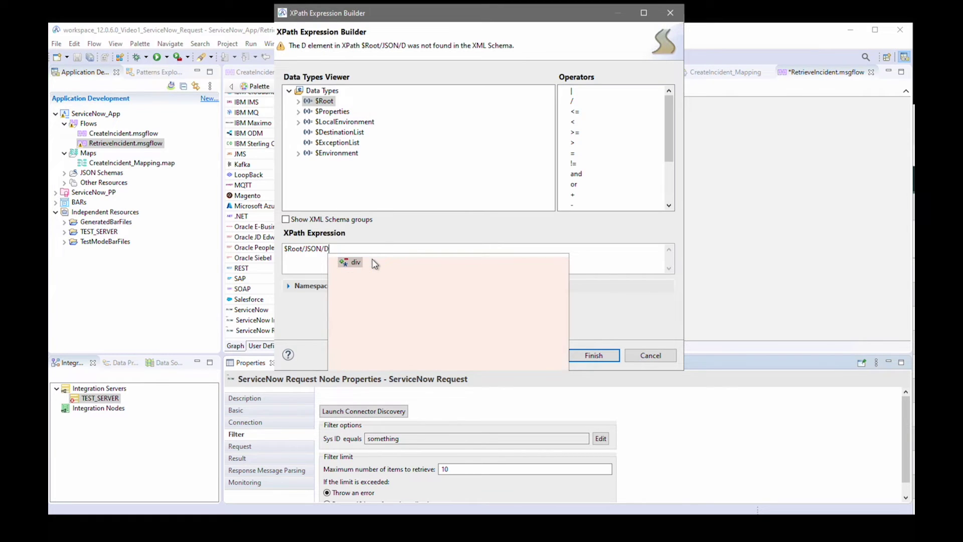
double_click(373, 263)
text(/)
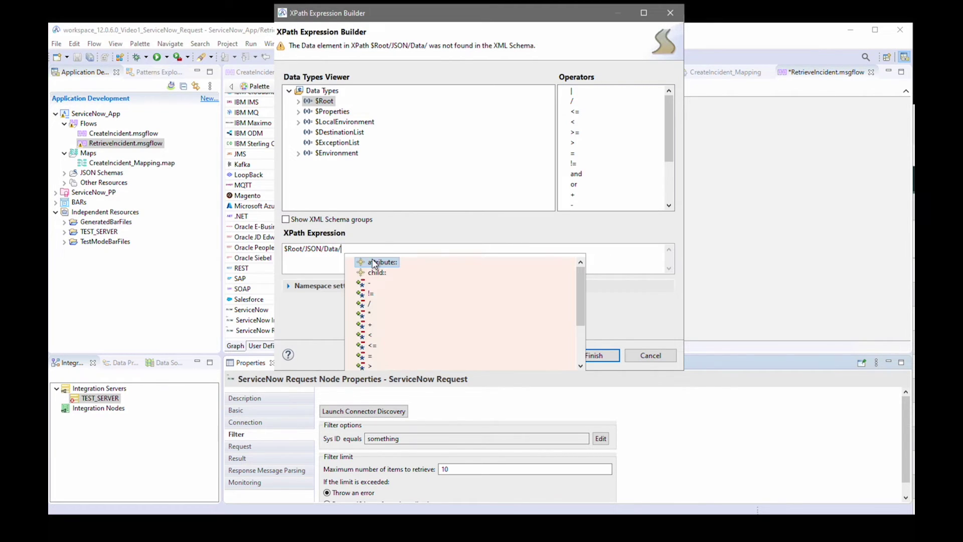
text(sys_)
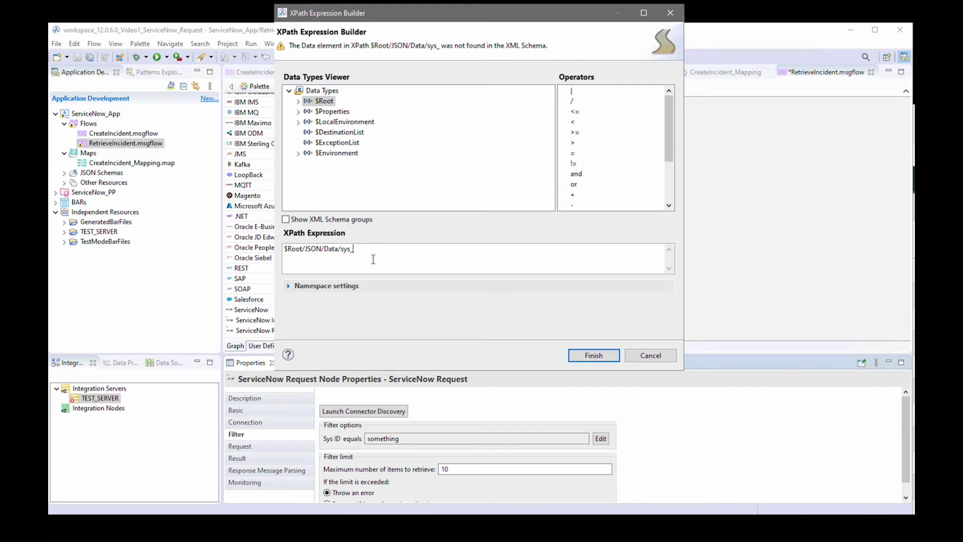
text(id)
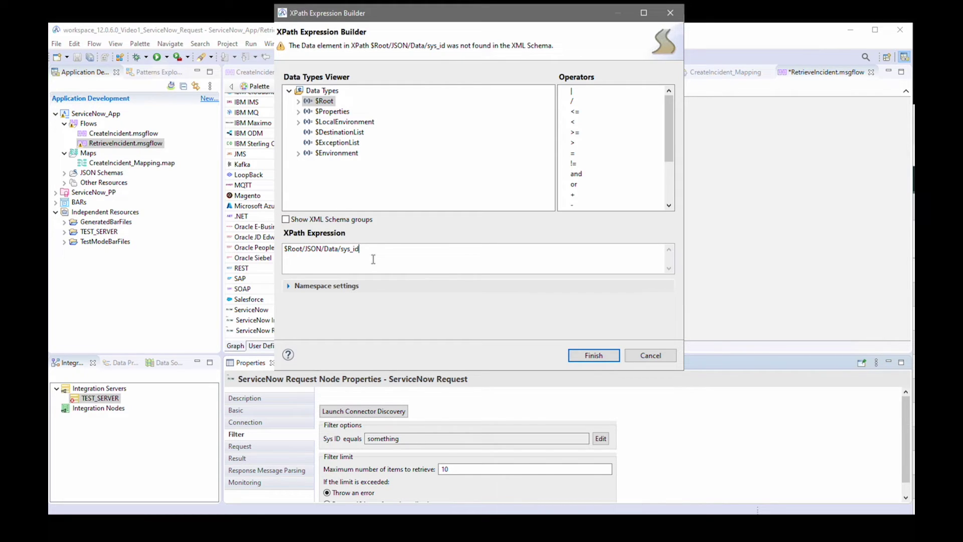
click(592, 355)
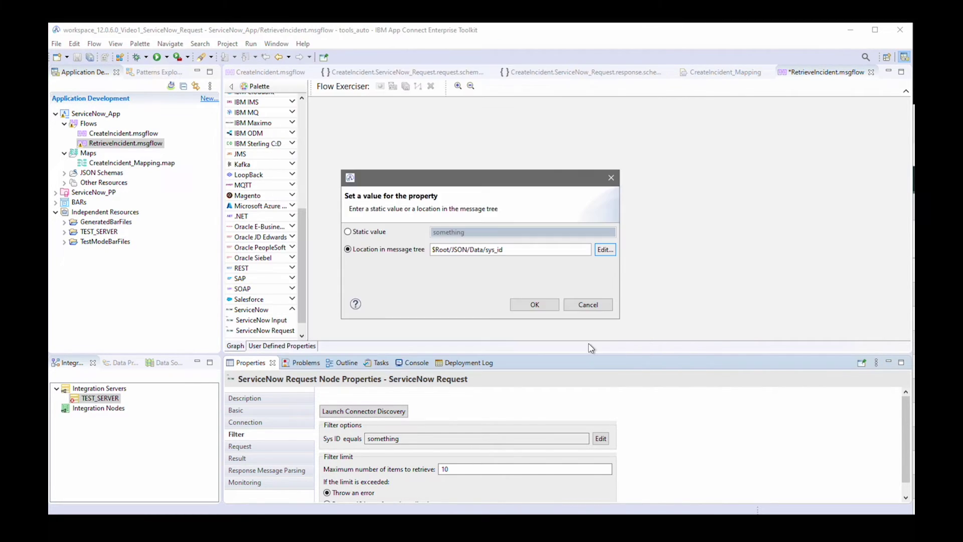
click(541, 304)
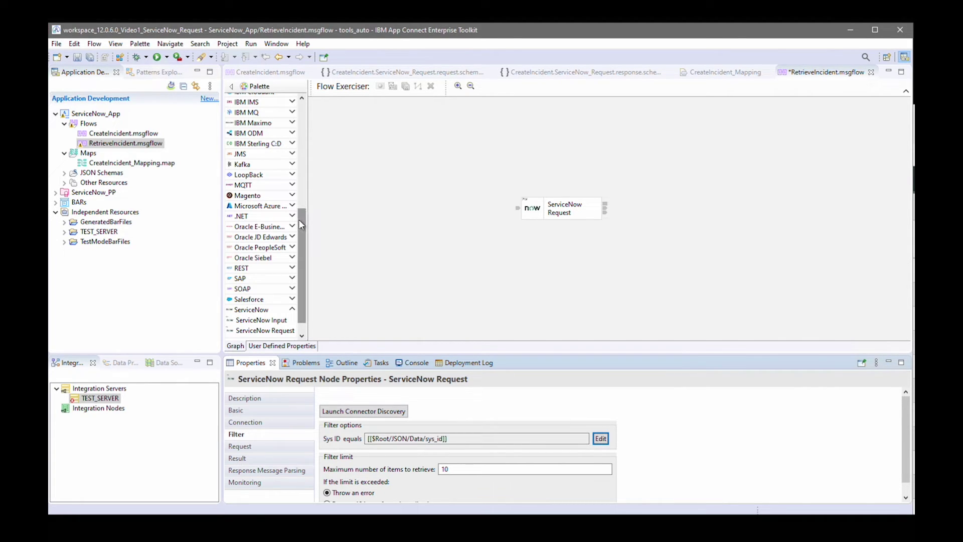
Step: Add an HTTP Input node before and an HTTP Reply node after the ServiceNow Request node, and wire the three in sequence through their Out terminals
drag(299, 219, 299, 184)
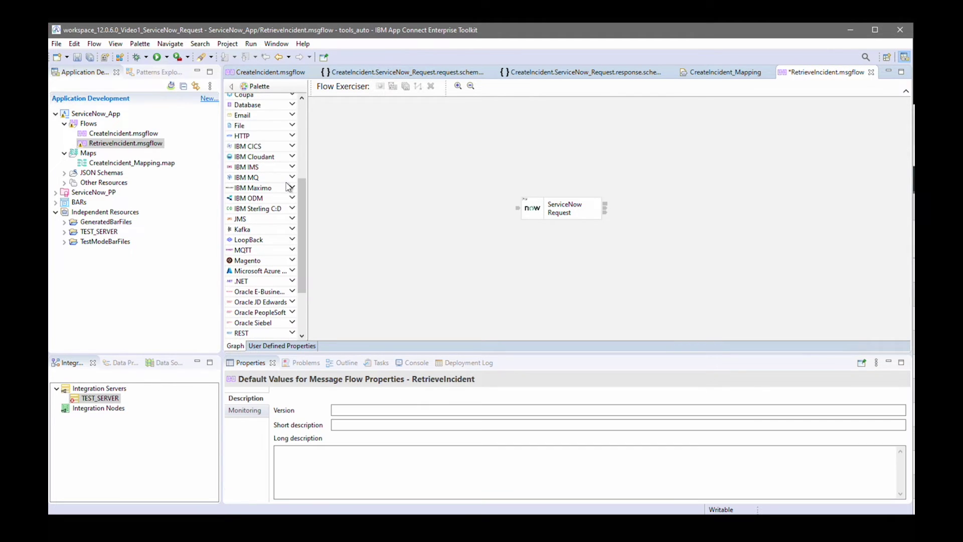
click(242, 136)
drag(266, 150, 387, 205)
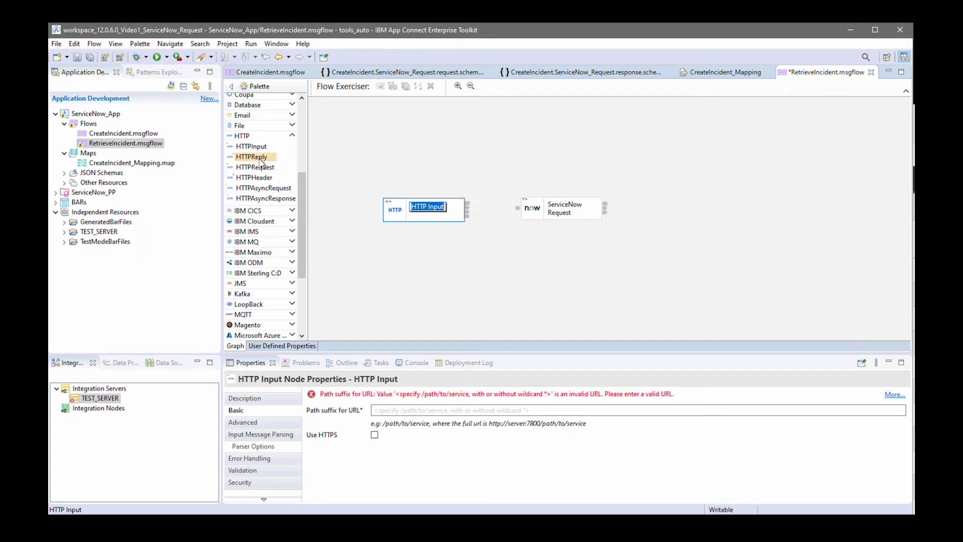
drag(251, 157, 713, 208)
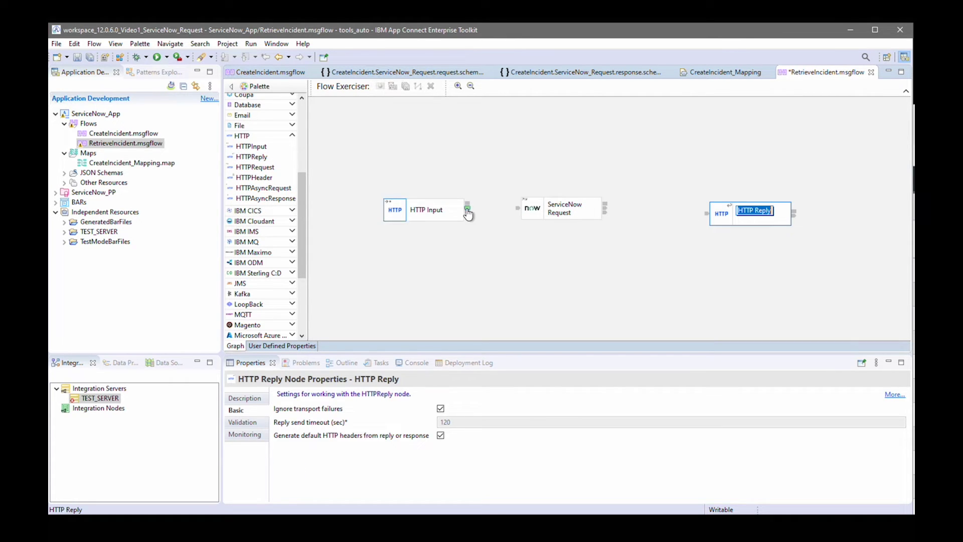
drag(467, 210, 518, 208)
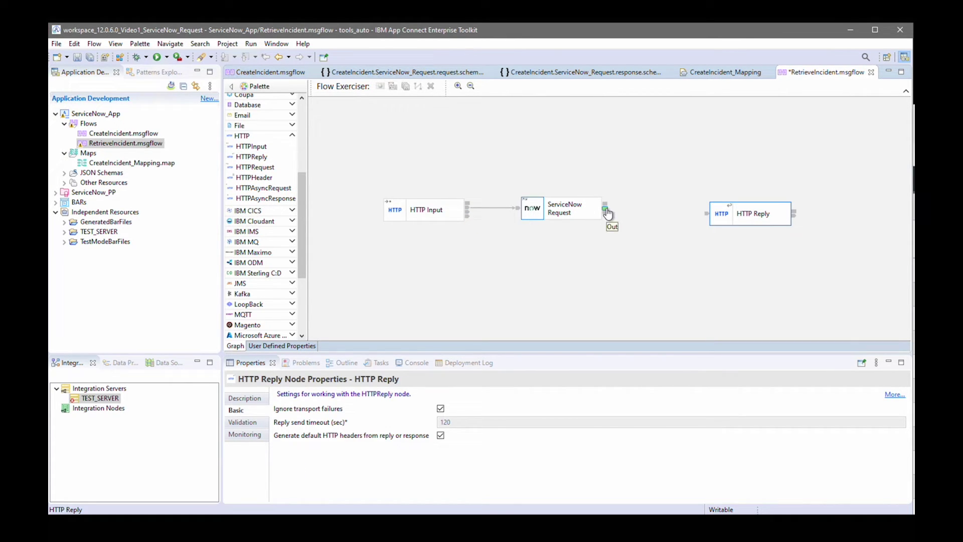
drag(607, 215, 746, 217)
Step: Set the HTTP Input node's URL path suffix to /retrieve_incident and its input message domain to JSON
click(398, 217)
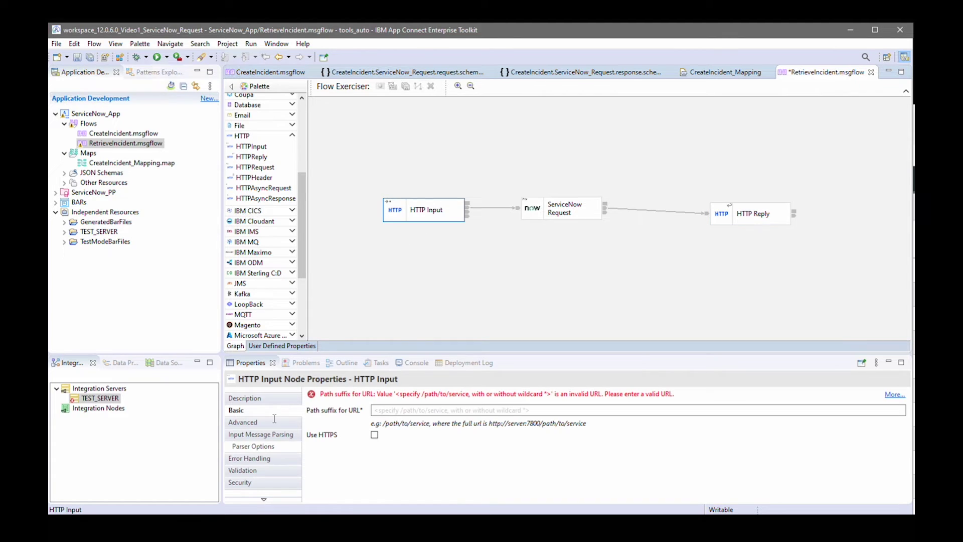
click(383, 411)
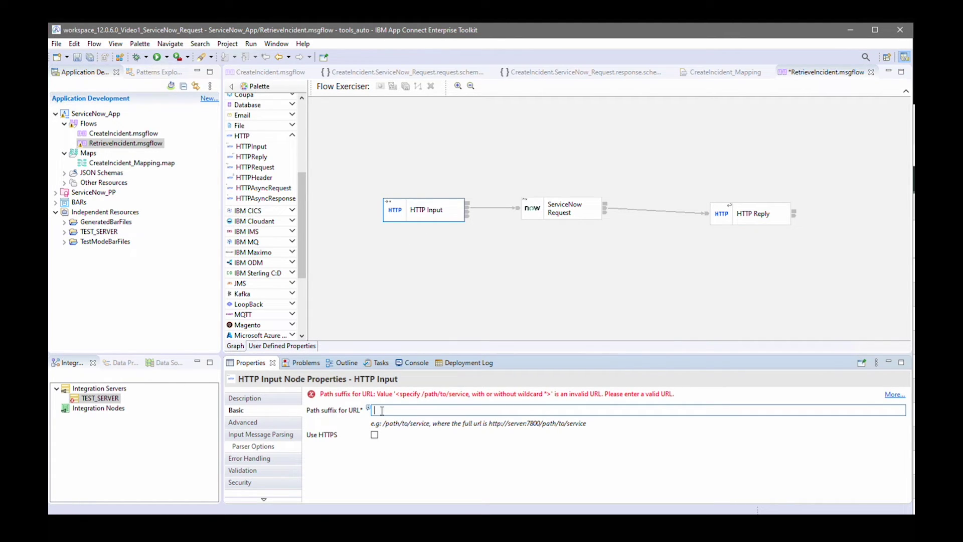
text(/retrieve_incident)
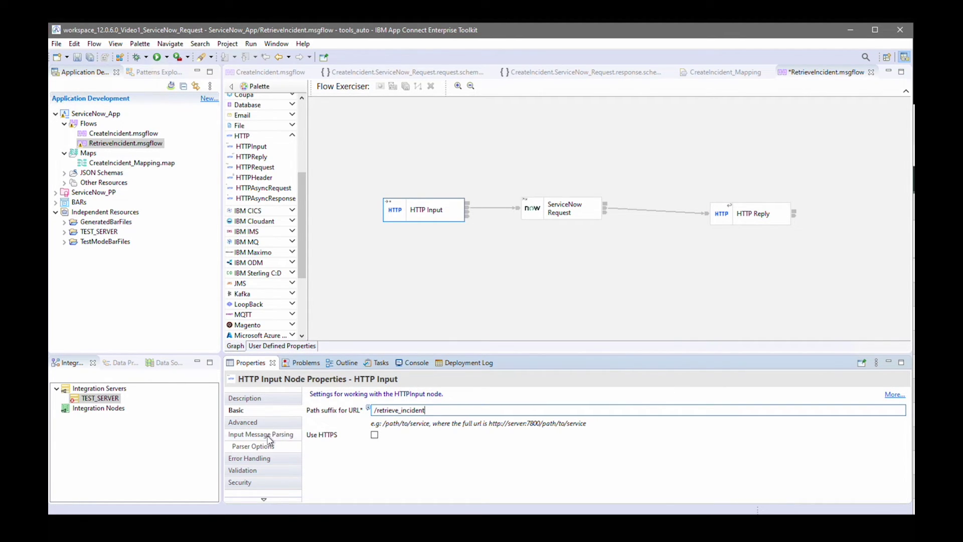
click(270, 436)
click(902, 411)
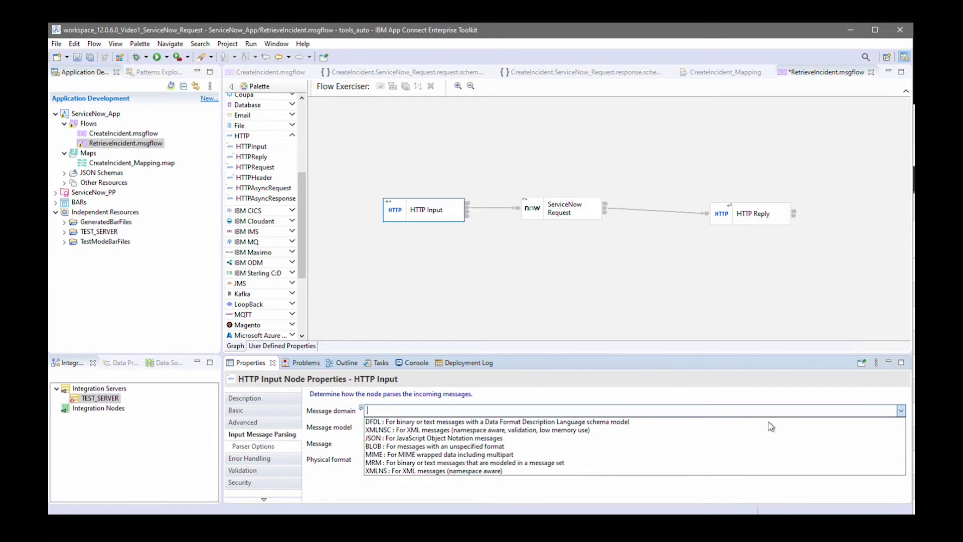
click(420, 439)
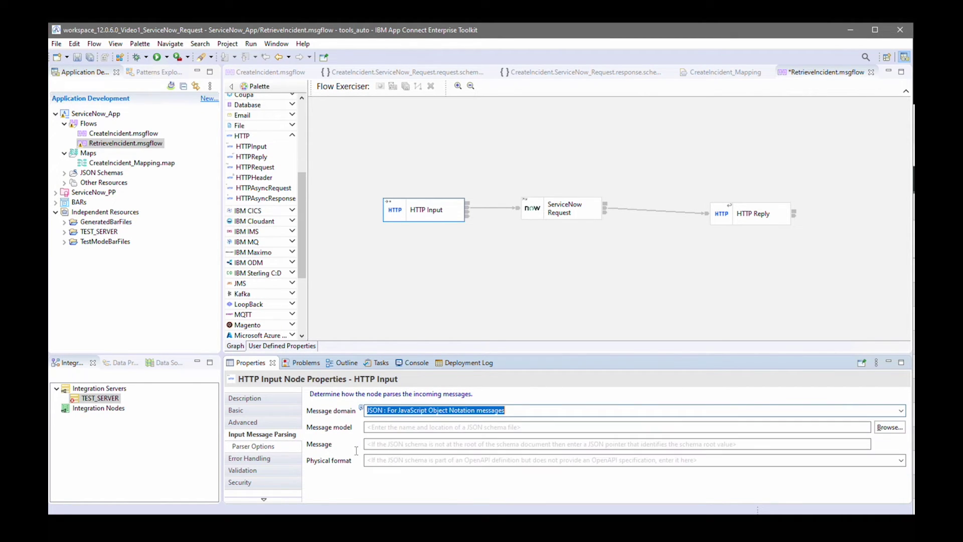
Step: Set the HTTP Input node's error-handling fault format to JSON and return to its basic properties
click(259, 459)
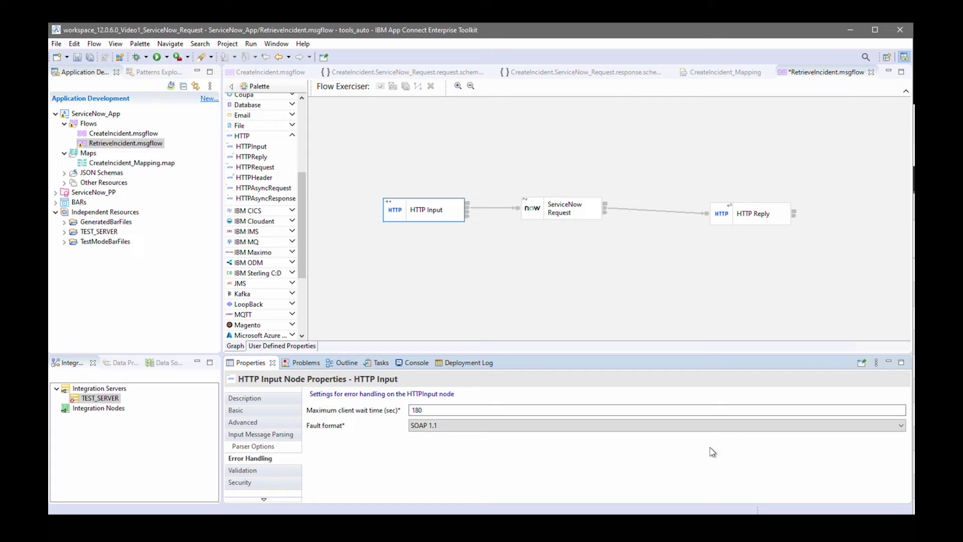
click(901, 426)
click(459, 461)
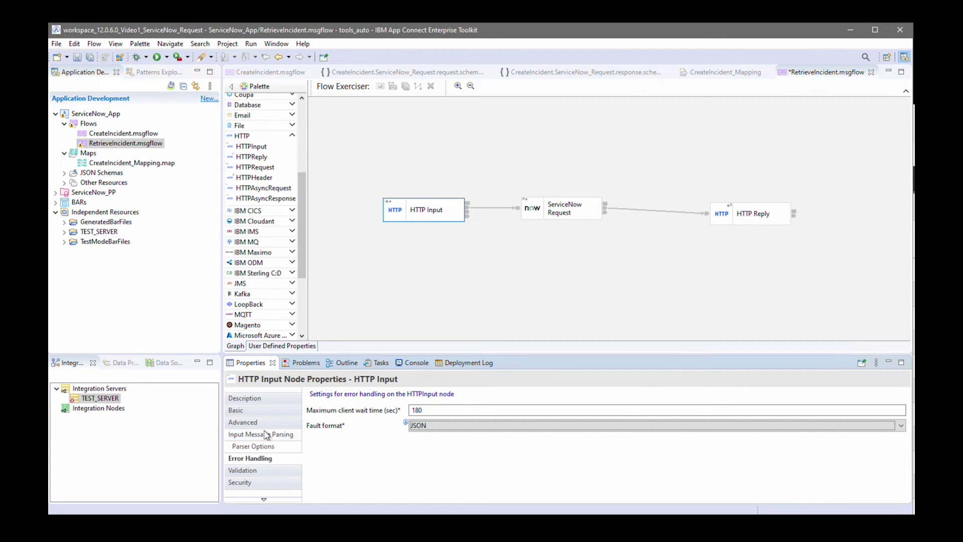
click(246, 410)
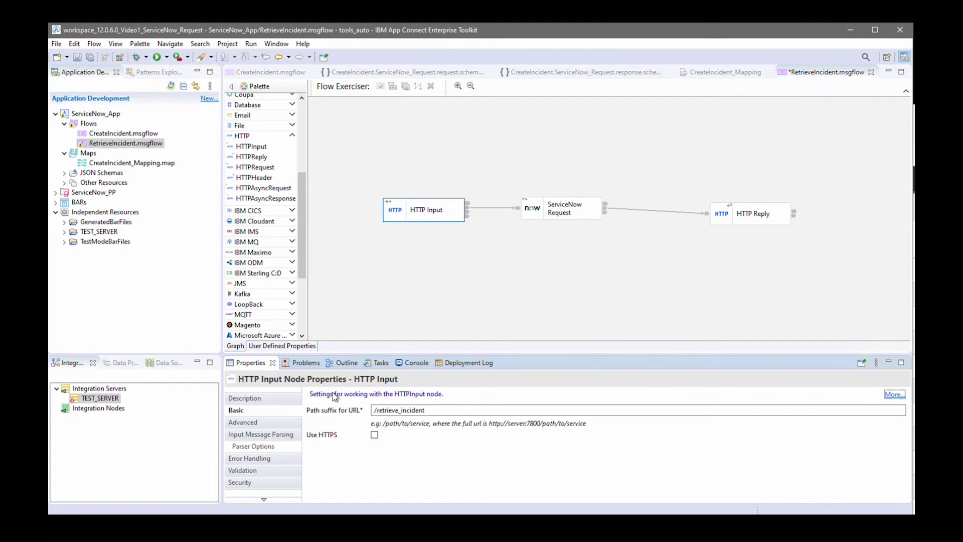
Step: Save the RetrieveIncident flow and start the TEST_SERVER integration server, acknowledging the success message
key(ctrl+s)
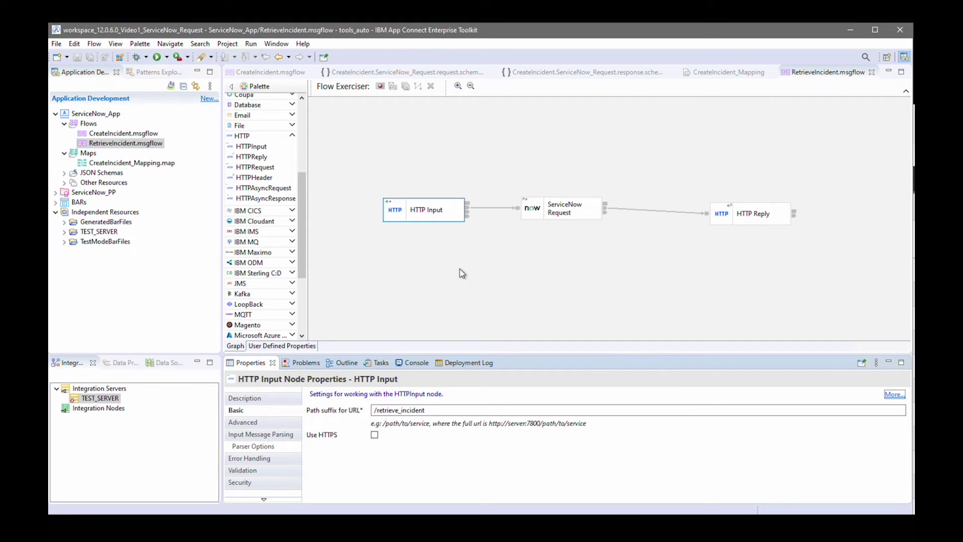
click(98, 399)
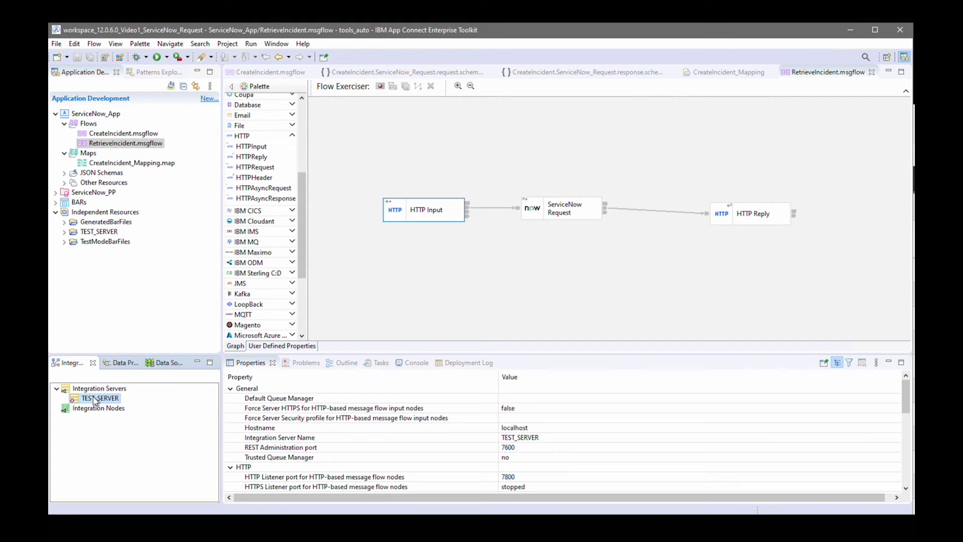
right_click(94, 399)
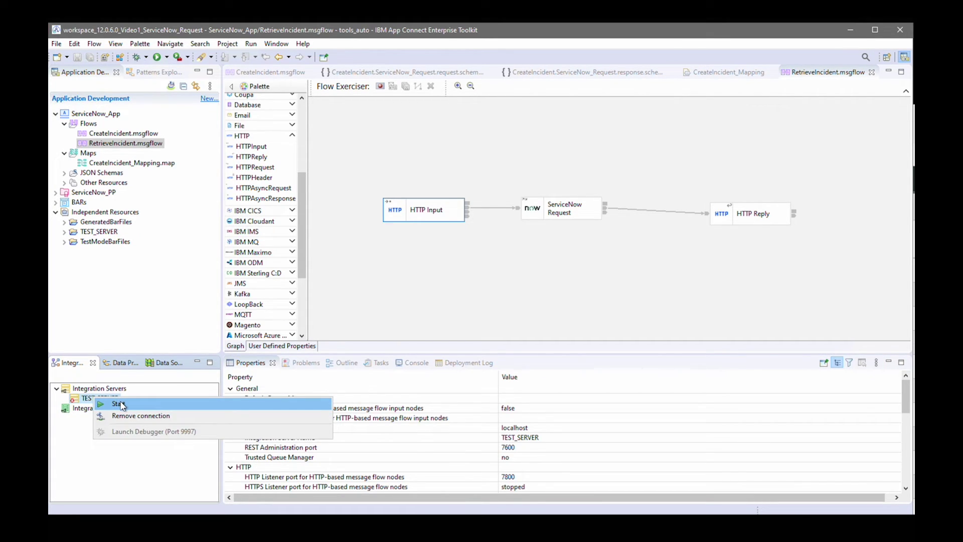
click(118, 404)
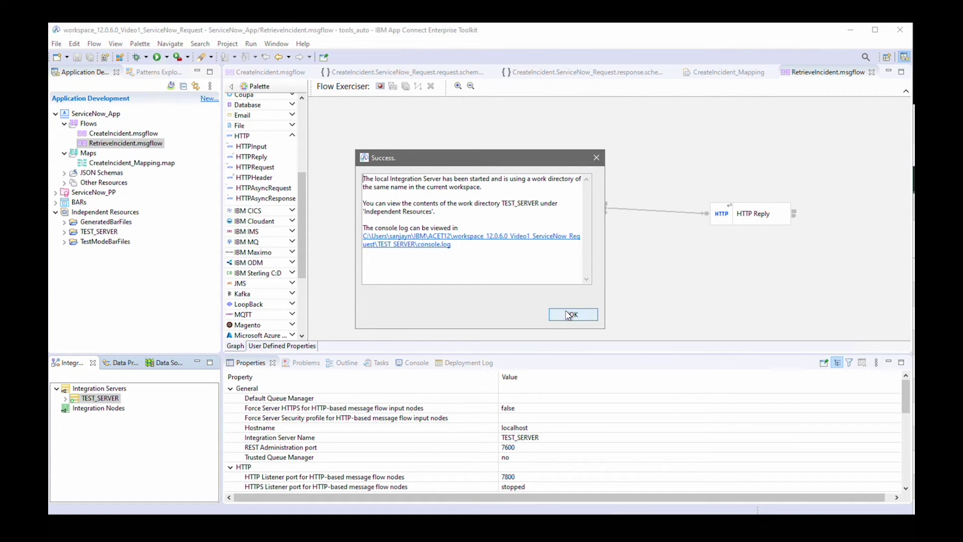
click(569, 315)
Step: Start the Flow Exerciser with ServiceNow_App re-deployed, and create a new input message for the HTTP Input node
click(380, 87)
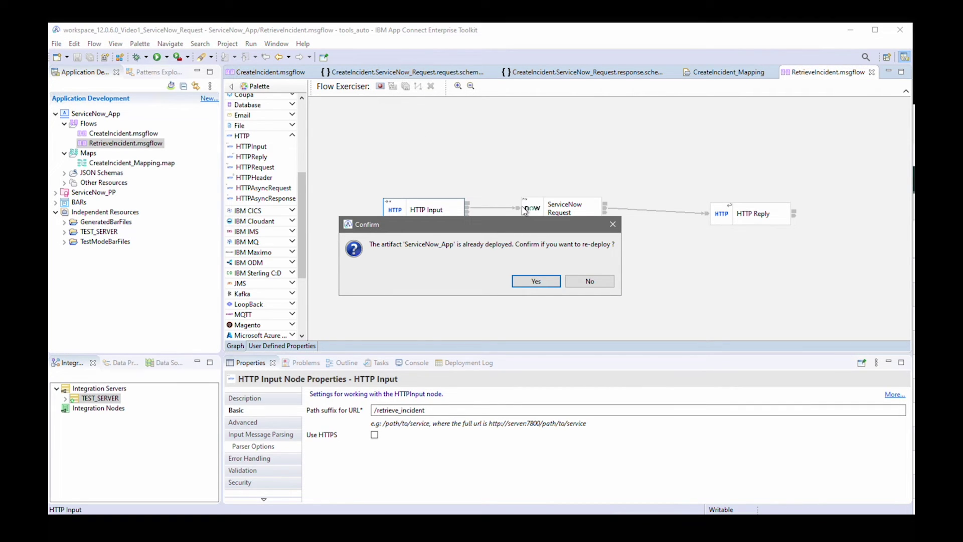
click(542, 281)
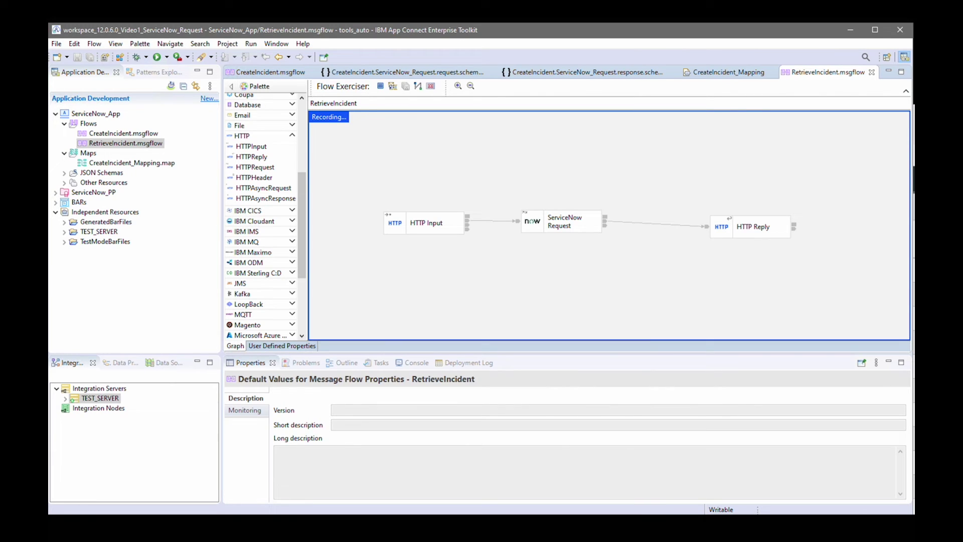
click(394, 88)
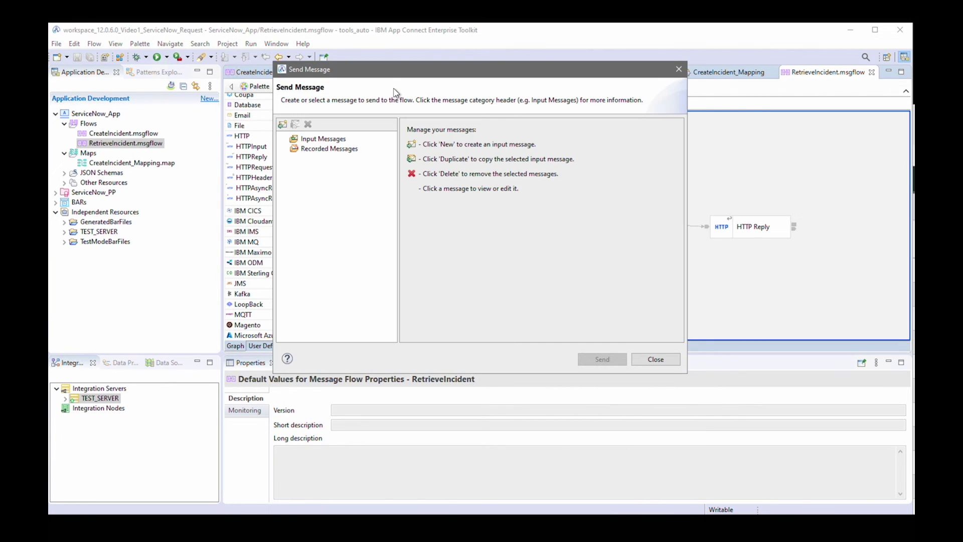
click(343, 140)
right_click(343, 143)
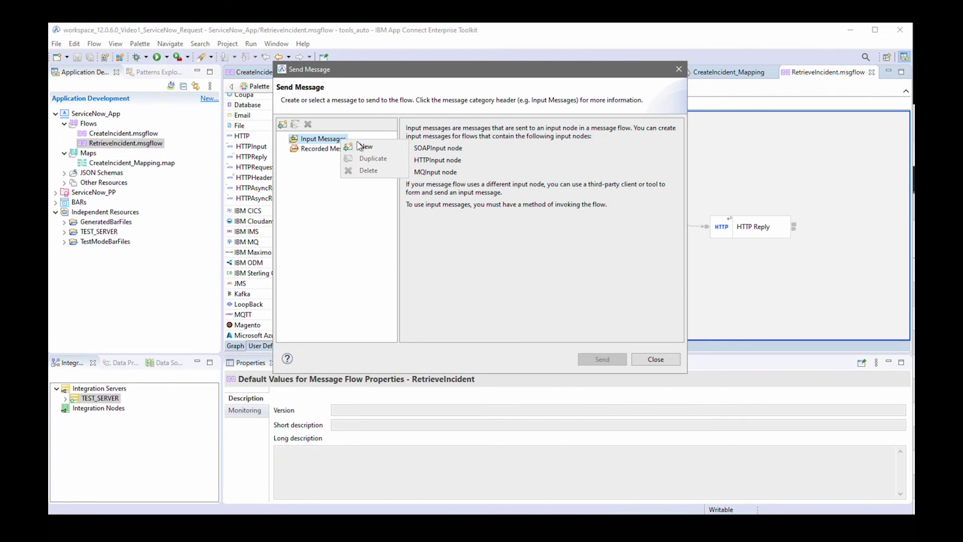
click(375, 145)
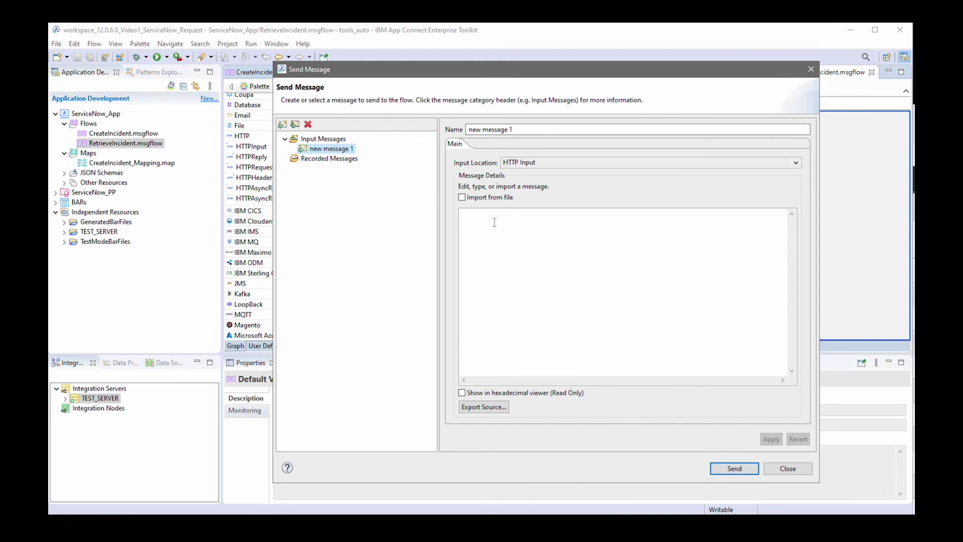
Step: Apply and send the message {"sys_id": "cebb3e0f475a1110ebf6f088436d439c"} to the flow, and view the received HTTP reply
click(495, 223)
text({"sys_id": "cebb3e0f475a1110ebf6f088436d439c"})
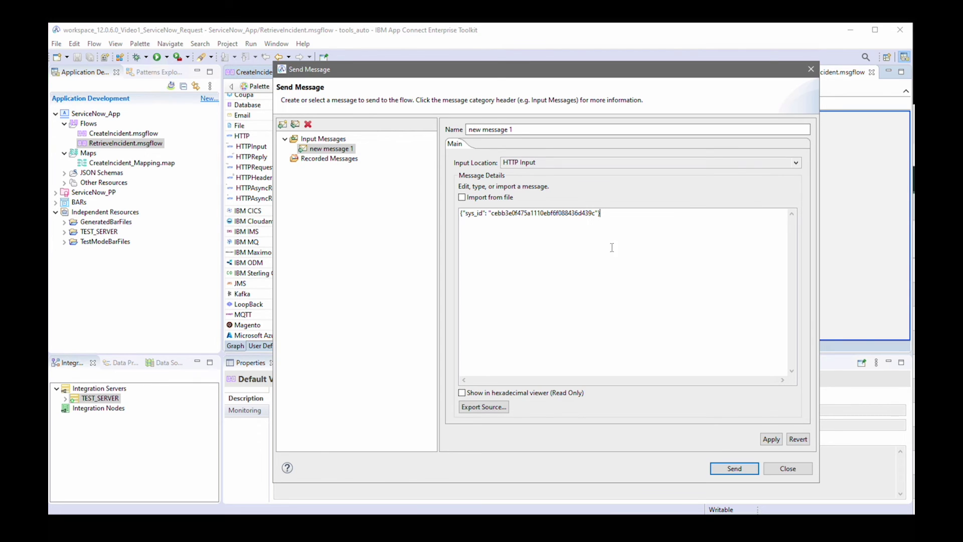
click(773, 440)
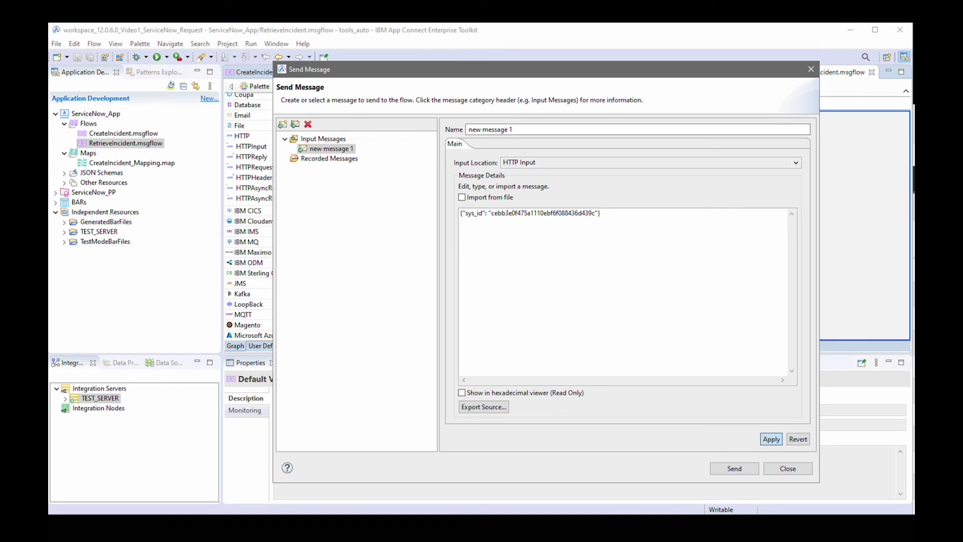
click(734, 468)
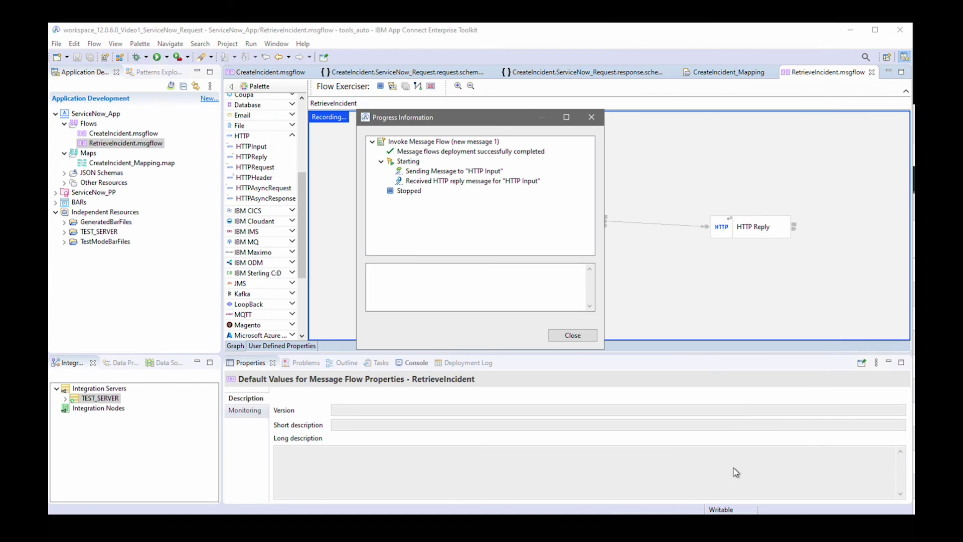
click(445, 182)
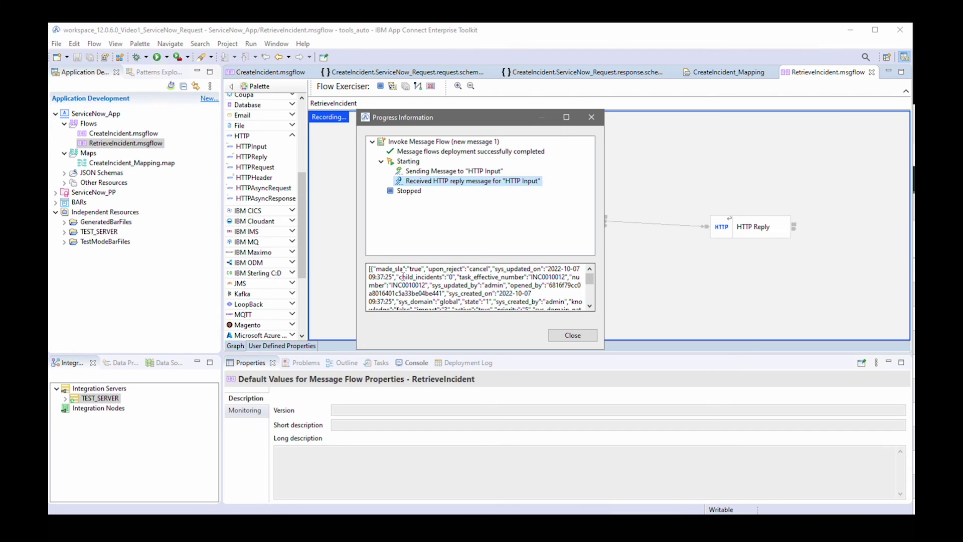
click(575, 336)
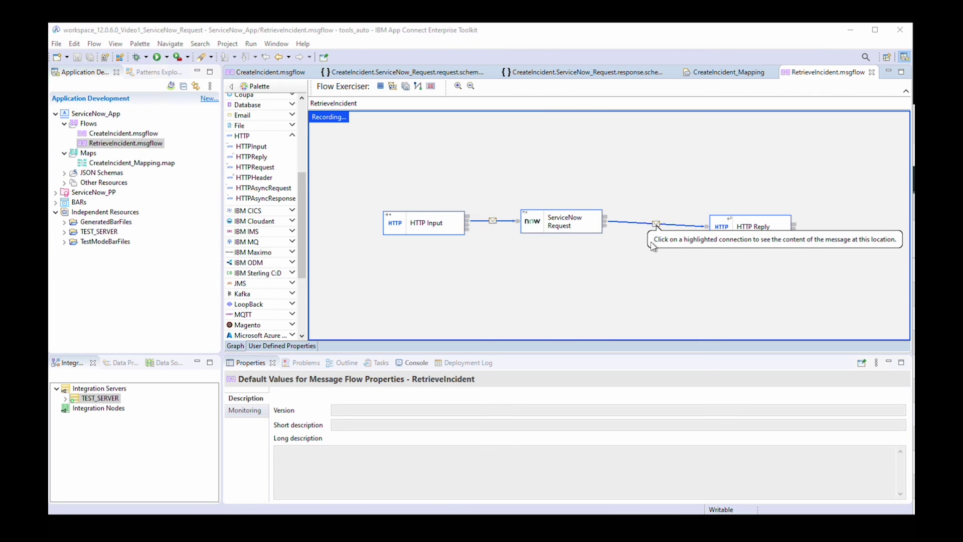
Step: Examine the recorded message between the ServiceNow Request and HTTP Reply nodes, widening the Value column to read the short_description
click(656, 223)
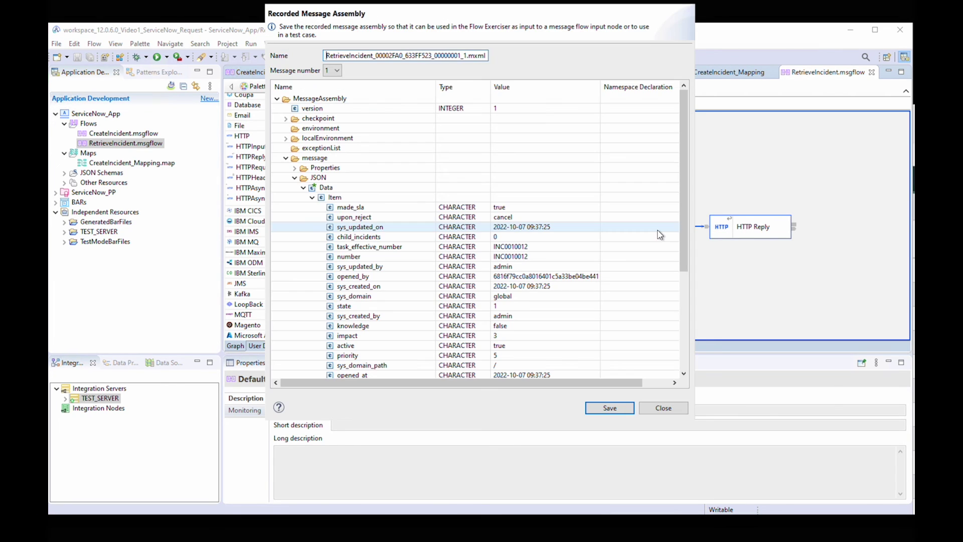
scroll(682, 255, down, 5)
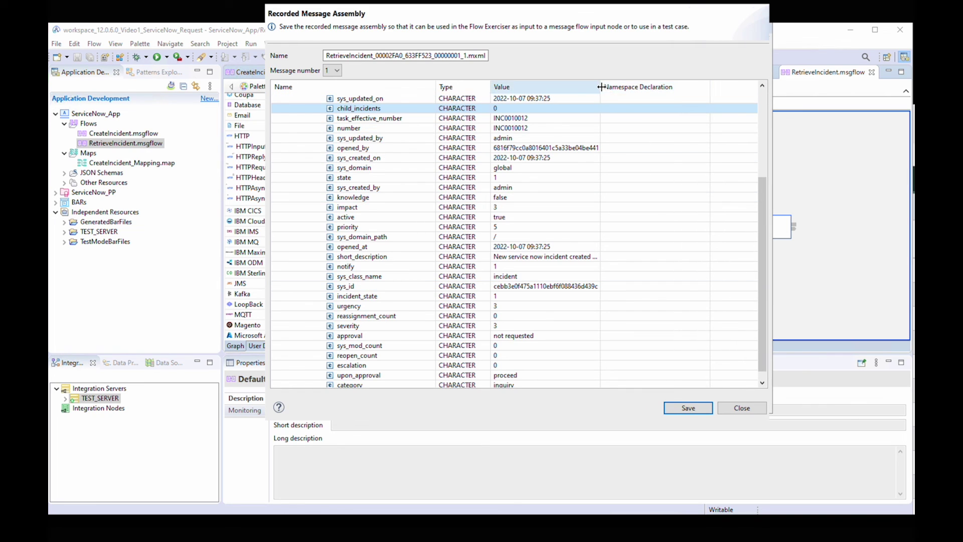
drag(663, 92, 662, 92)
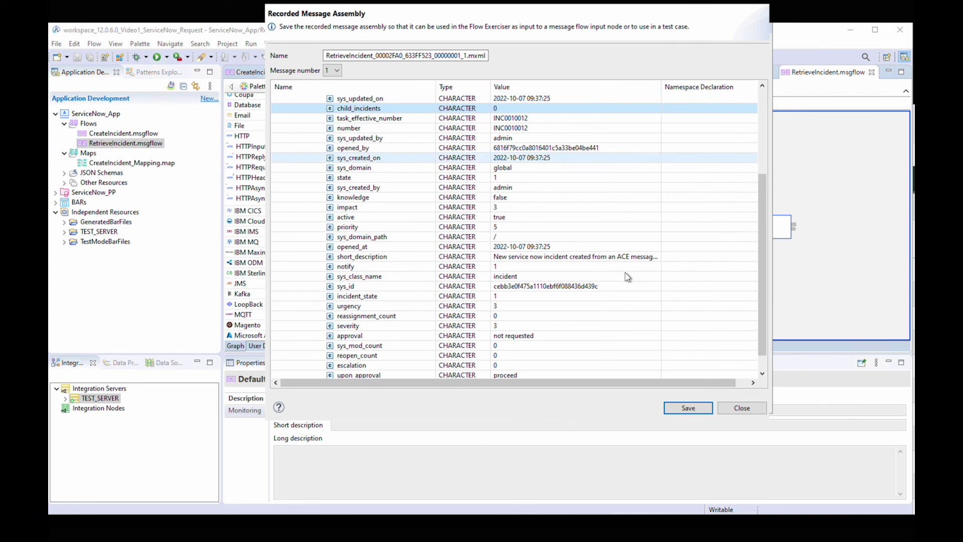